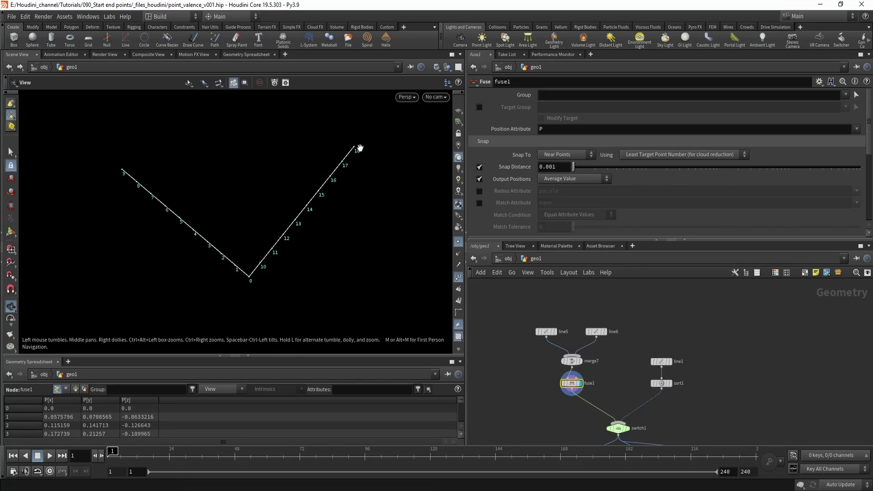
Step: Display the line5 and line6 nodes in turn and check each line's point numbering
scroll(562, 338, "up", 3)
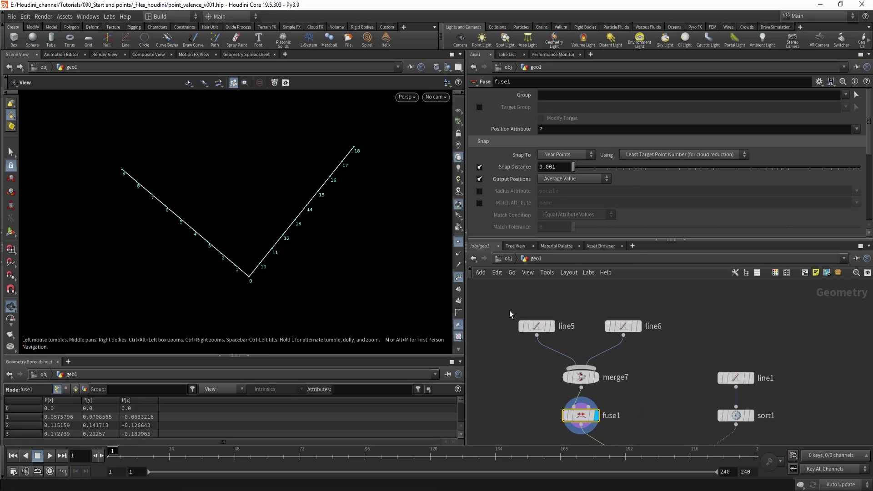
left_click(536, 325)
left_click(551, 326)
left_click(623, 326)
left_click(637, 326)
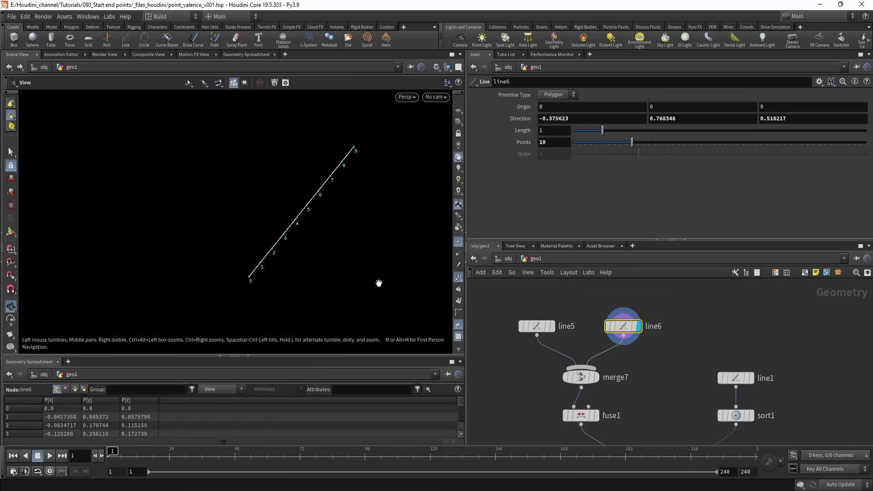
Step: Display merge7 and fuse1 in turn and examine the point numbering where the two lines meet
left_click(578, 377)
left_click(596, 377)
middle_click_drag(643, 393, 646, 371)
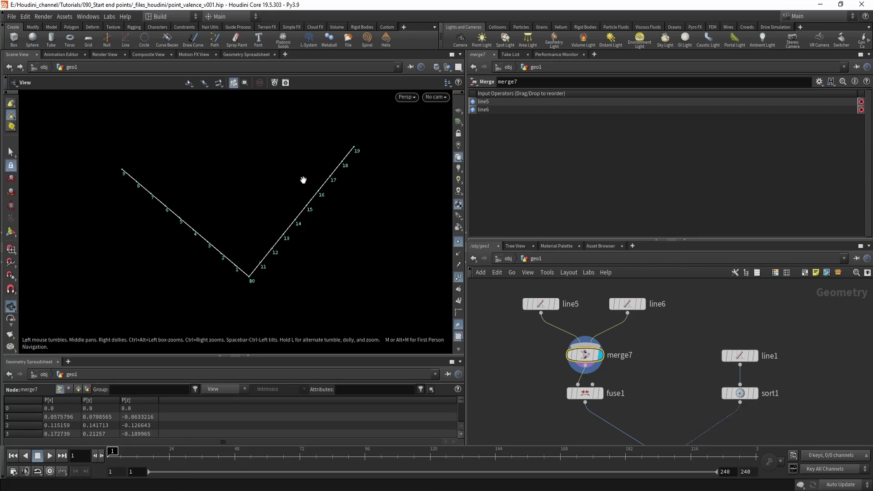
left_click(583, 393)
left_click(599, 393)
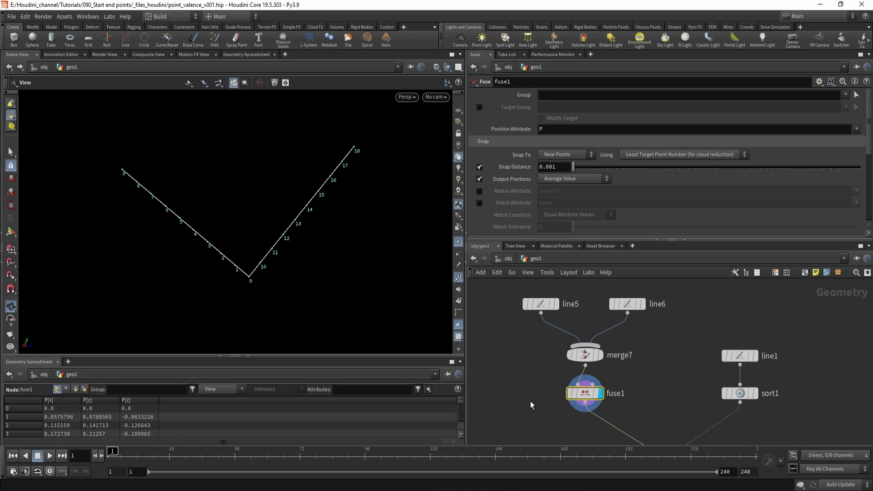
Step: Display grouprange1 below switch1 and examine which points of the fused curve its group1 selects
middle_click_drag(644, 411, 620, 293)
scroll(540, 380, "down", 1)
scroll(553, 387, "down", 3)
middle_click_drag(566, 412, 598, 384)
scroll(548, 394, "up", 2)
left_click(568, 377)
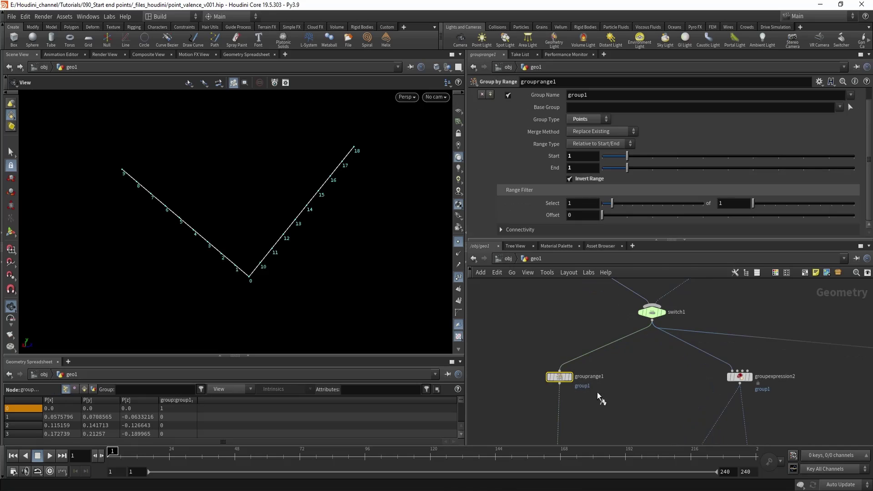
middle_click_drag(304, 241, 308, 261)
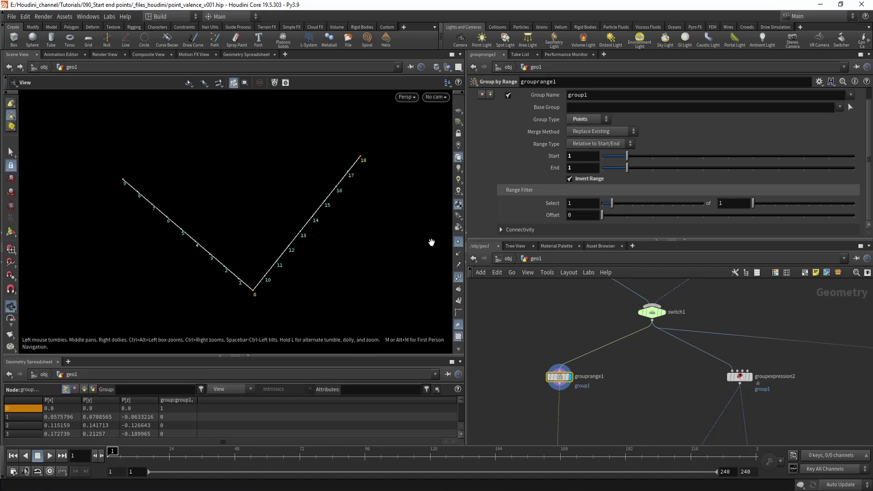
mouse_move(210, 216)
middle_mouse_down()
mouse_move(220, 228)
mouse_move(213, 230)
middle_mouse_up()
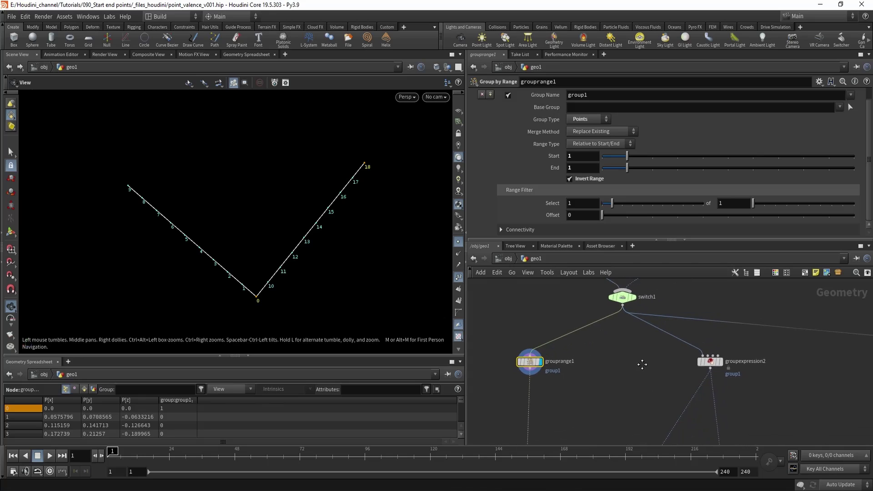
Step: Display groupexpression2 and review its neighbourcount VEXpression and the available expression presets
left_click(693, 363)
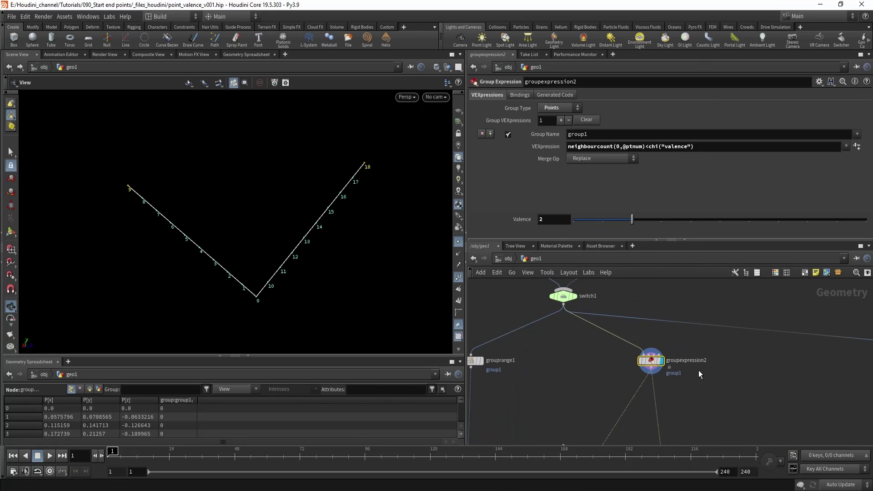
middle_click_drag(755, 373, 750, 372)
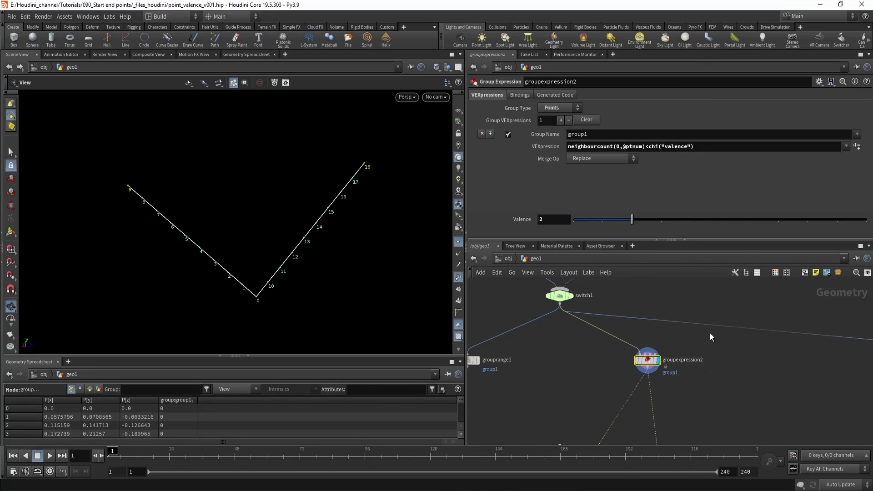
left_click(846, 146)
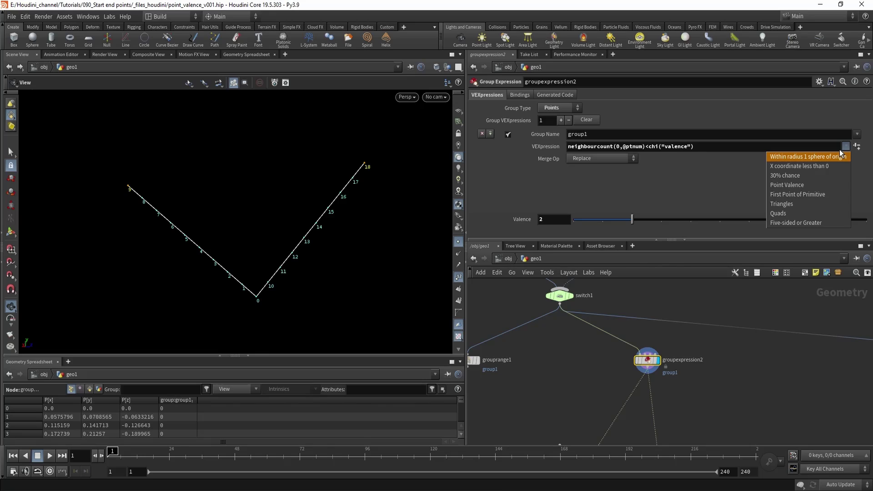
left_click(686, 337)
Step: Duplicate groupexpression2 beside the original and apply the Point Valence preset expression to the copy
middle_click_drag(663, 365, 605, 362)
left_click_drag(596, 357, 691, 366, "alt")
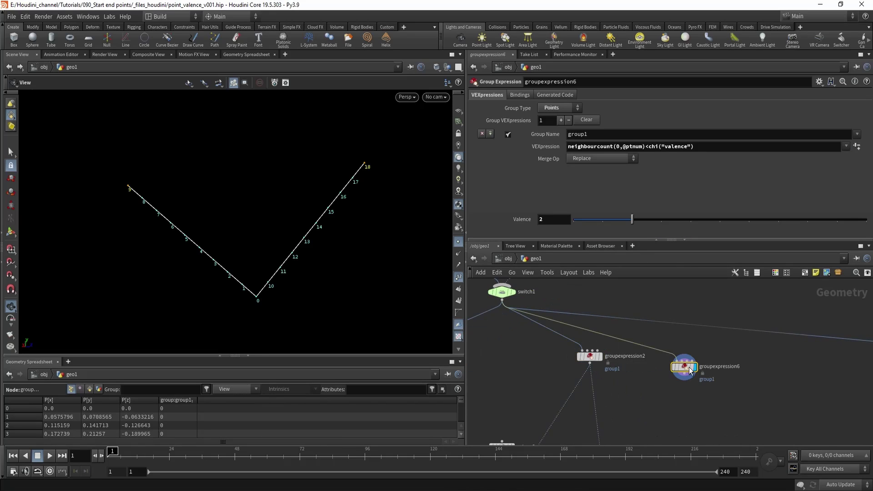
left_click(845, 146)
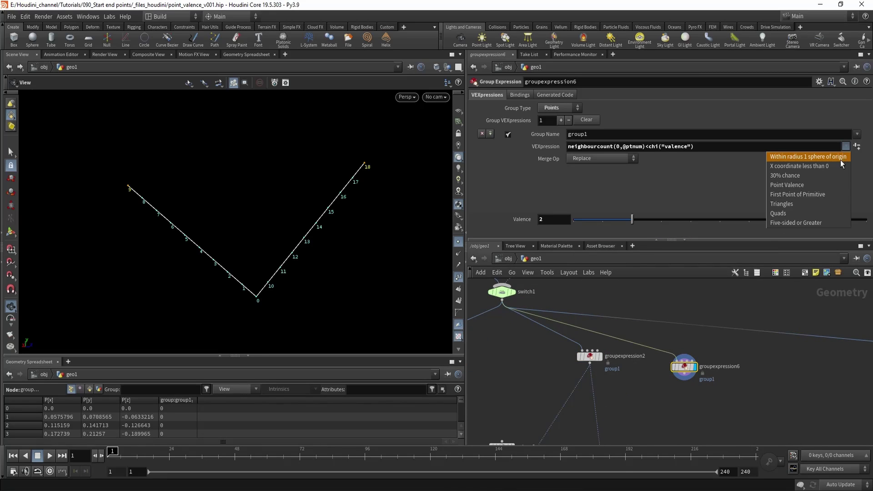
left_click(809, 181)
left_click_drag(327, 232, 308, 245)
right_click_drag(308, 246, 360, 249)
middle_click_drag(360, 249, 368, 247)
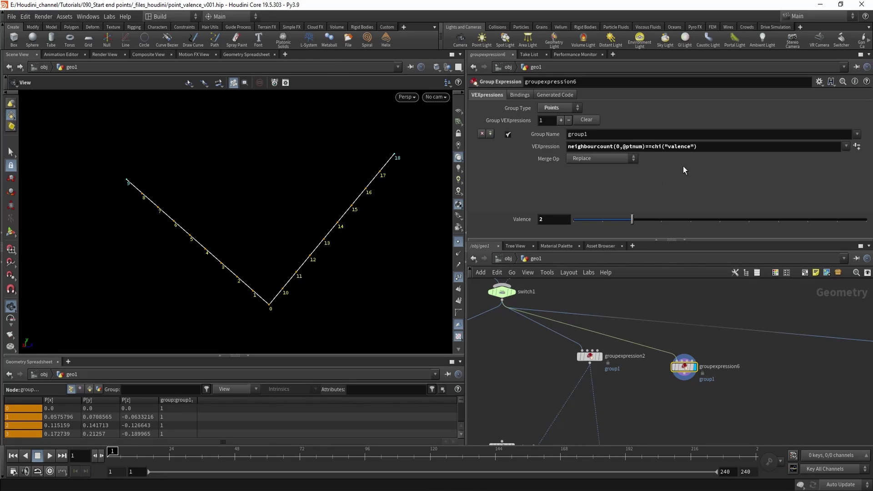
Step: Set the duplicate group expression's Valence to 1 and examine the grouped points on the curve
left_click(601, 221)
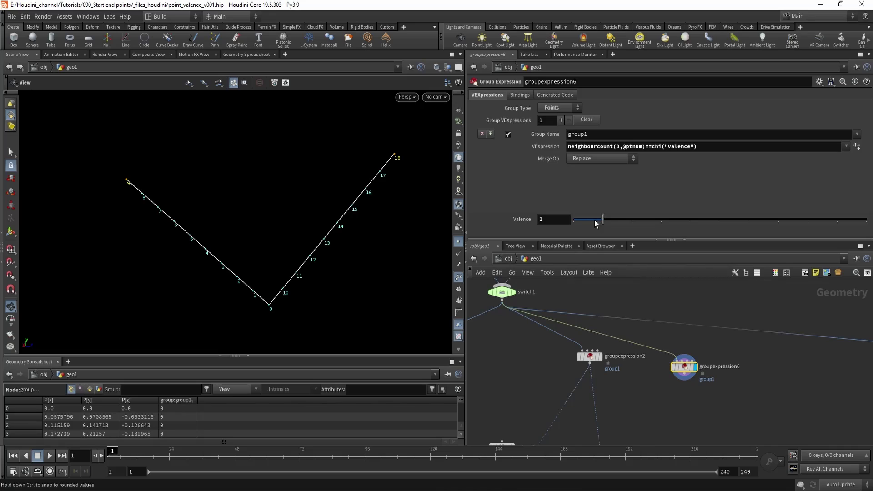
left_click_drag(288, 218, 407, 168)
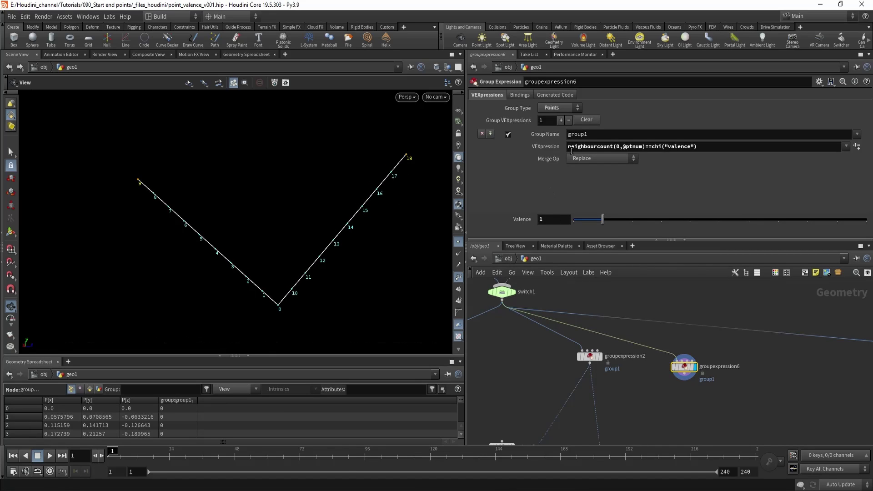
left_click_drag(416, 189, 349, 215)
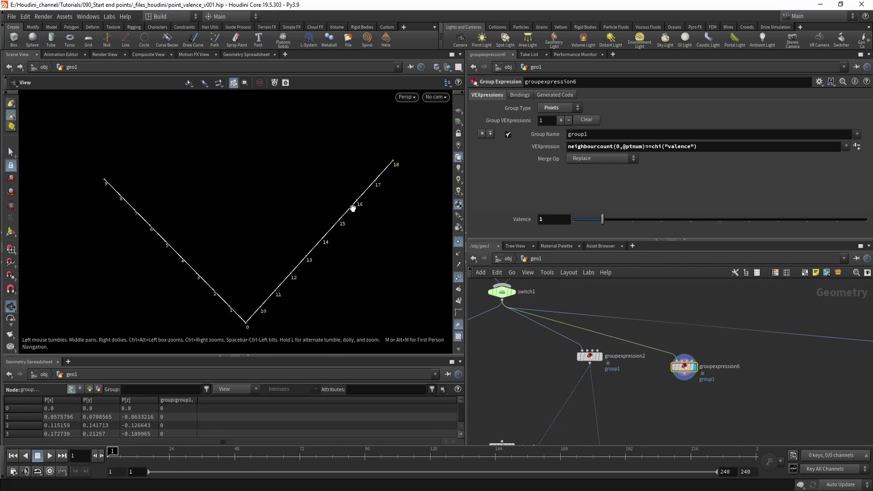
left_click_drag(357, 171, 400, 151)
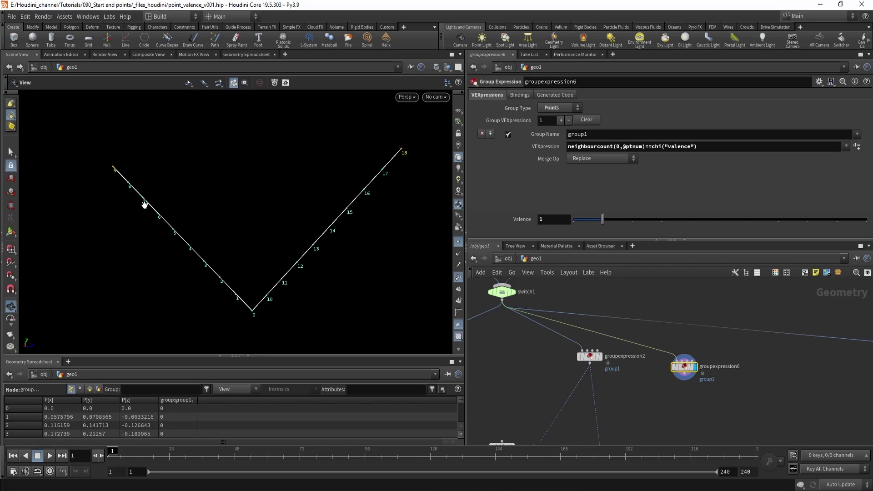
left_click_drag(291, 306, 229, 267)
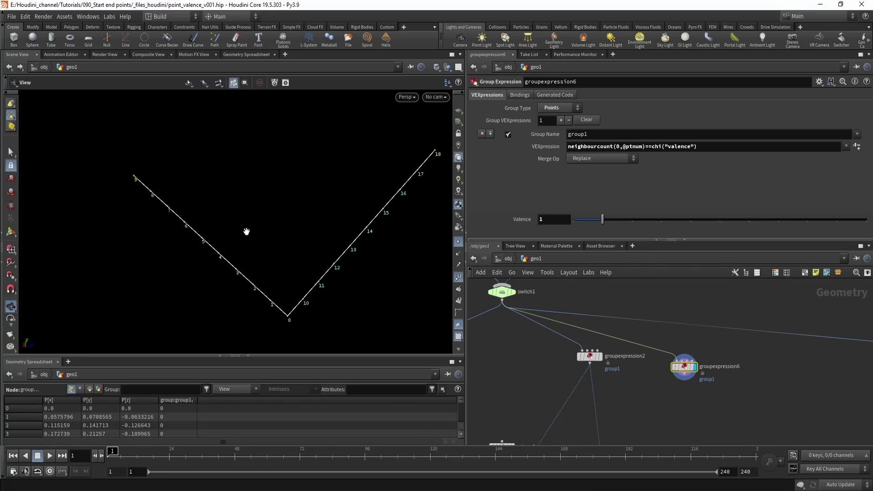
left_click_drag(166, 206, 320, 253)
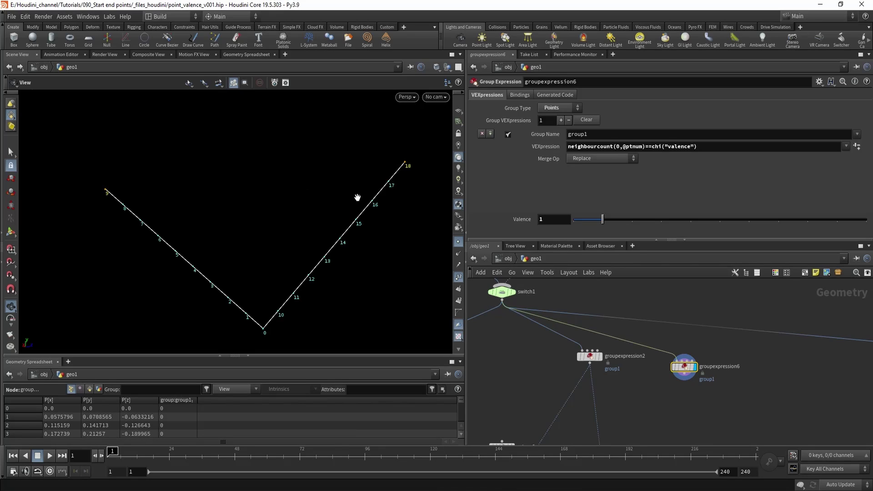
left_click_drag(355, 187, 350, 190)
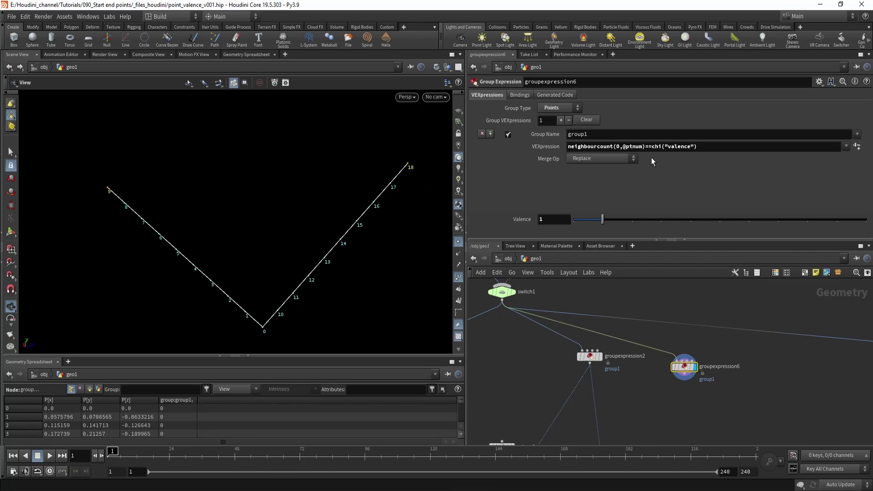
left_click(650, 146)
type("=")
key("shift+Left")
key("shift+Left")
type("<")
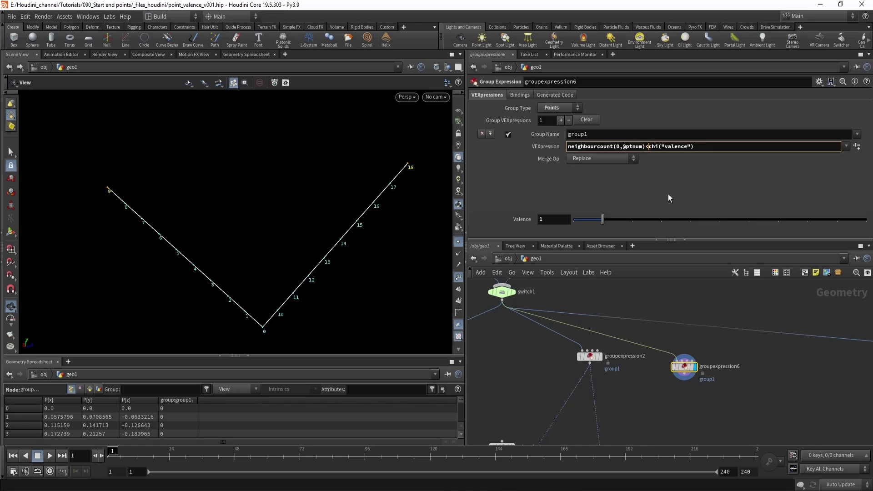
key("Return")
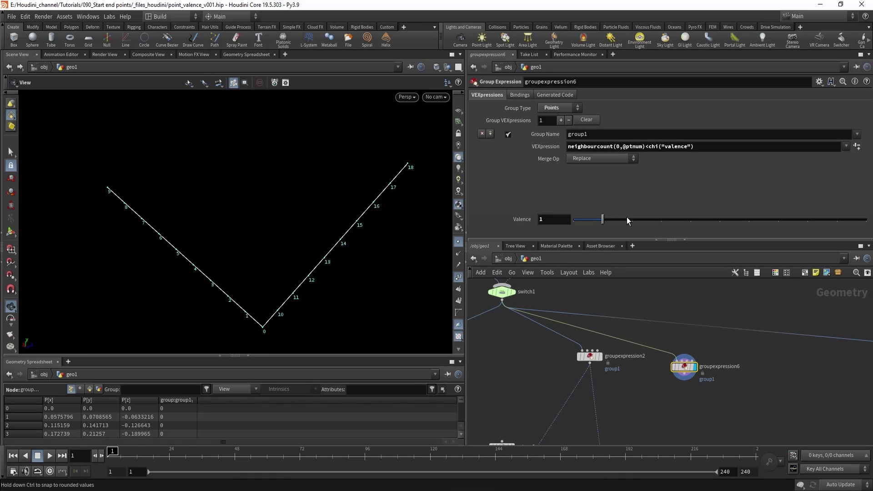
mouse_move(339, 229)
left_mouse_down()
mouse_move(321, 214)
mouse_move(338, 217)
left_mouse_up()
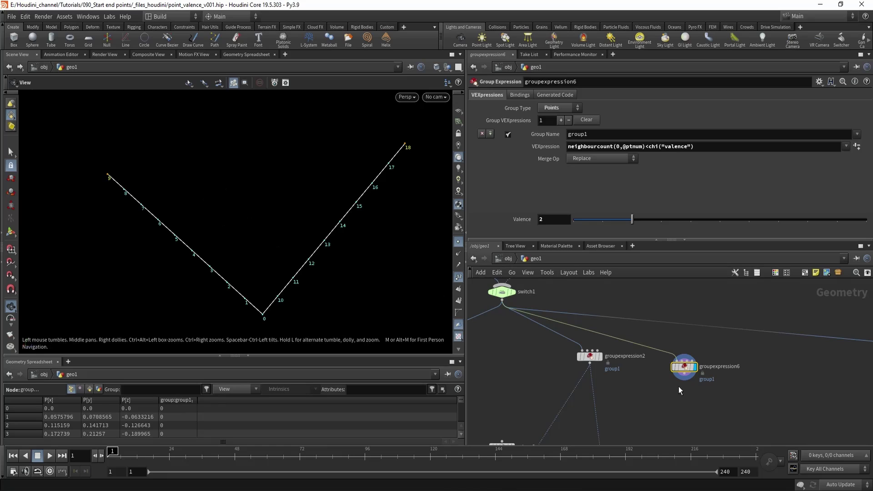
Step: Delete the duplicate group expression node and display copytopoints3 to check the spheres copied onto group1
key("Delete")
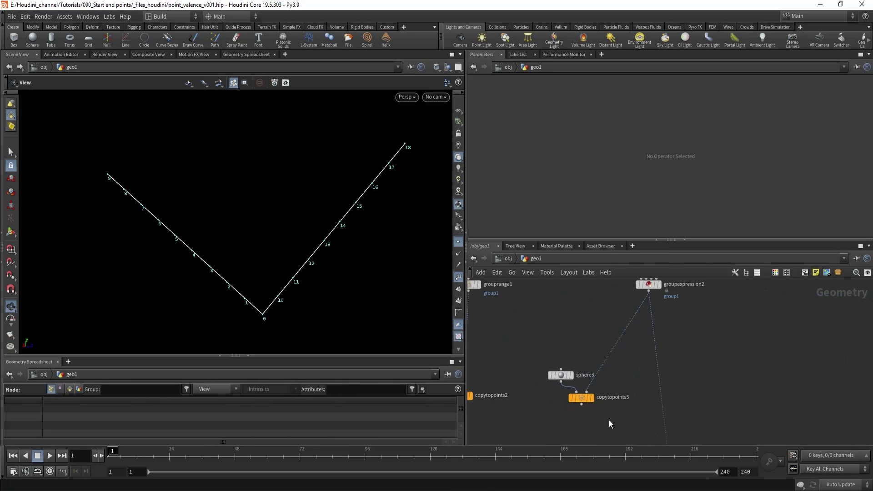
left_click(572, 399)
left_click_drag(353, 249, 312, 256)
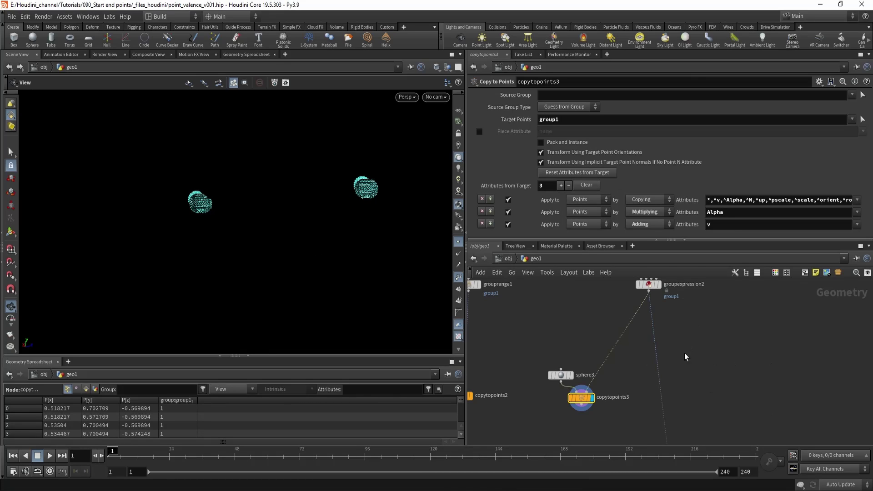
Step: Display switch2 and examine the point numbering along the curve coming from findshortestpath1
middle_click_drag(685, 351, 688, 341)
right_click_drag(755, 382, 625, 415)
middle_click_drag(618, 408, 577, 349)
scroll(578, 345, "down", 3)
middle_click_drag(646, 360, 619, 295)
left_click_drag(534, 329, 624, 353)
key("r")
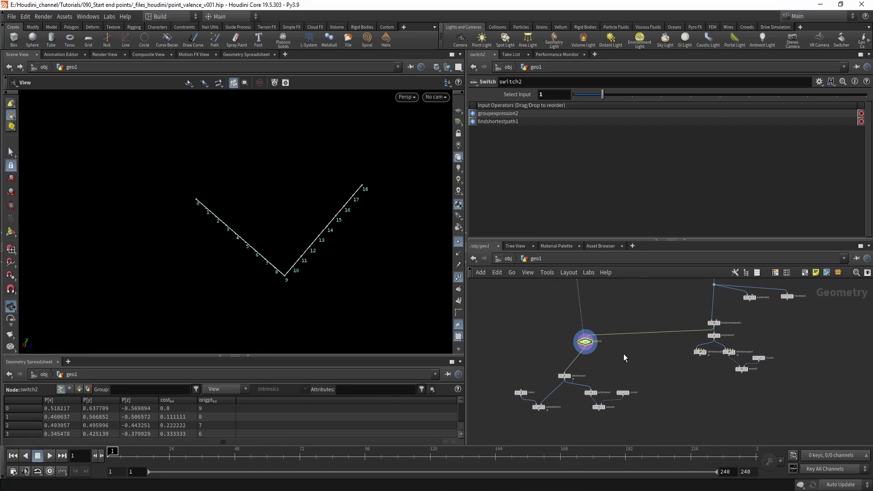
middle_click_drag(319, 282, 269, 285)
right_click_drag(266, 264, 304, 269)
middle_click_drag(280, 272, 302, 269)
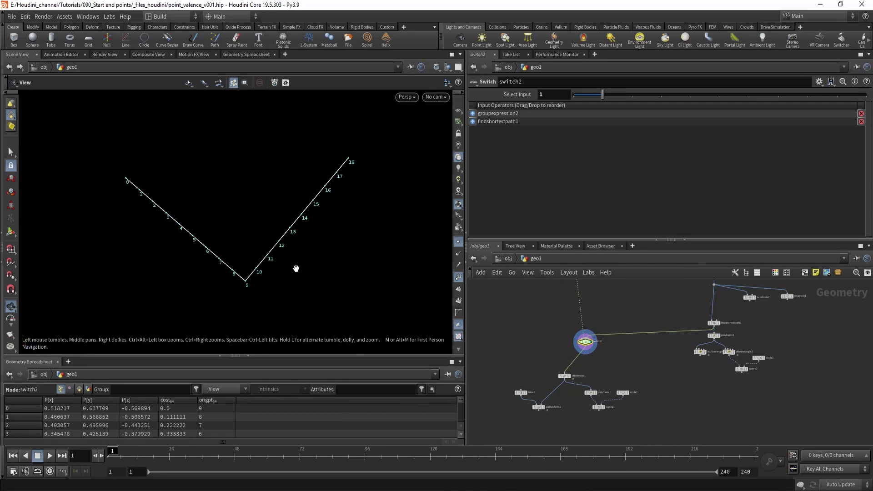
scroll(591, 340, "up", 4)
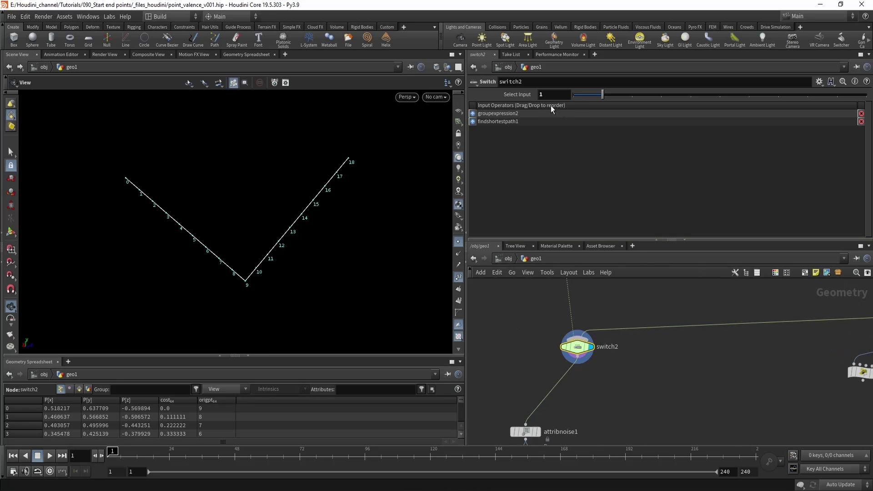
Step: Switch switch2's Select Input between 0 and 1 to compare the point order, ending on 0
left_click(578, 96)
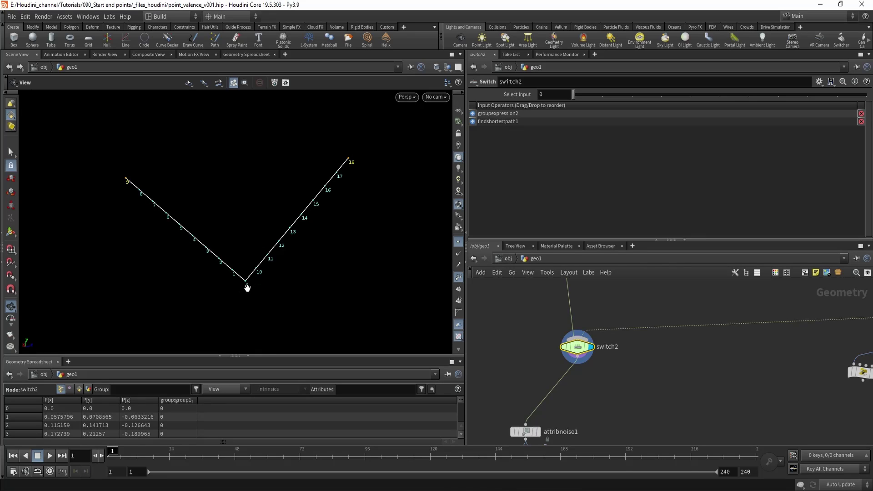
middle_click_drag(542, 360, 566, 342)
left_click(603, 95)
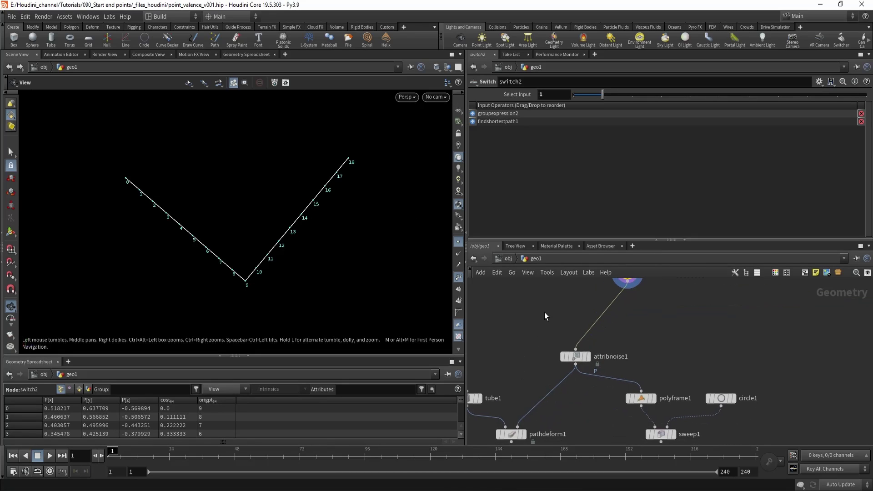
left_click(574, 95)
Step: Display pathdeform1 and turn off the viewport's point markers and point numbers
middle_click_drag(524, 332, 547, 287)
scroll(515, 337, "down", 3)
middle_click_drag(508, 384, 544, 368)
scroll(543, 369, "up", 3)
left_click_drag(598, 422, 563, 391)
left_click(563, 387)
key("r")
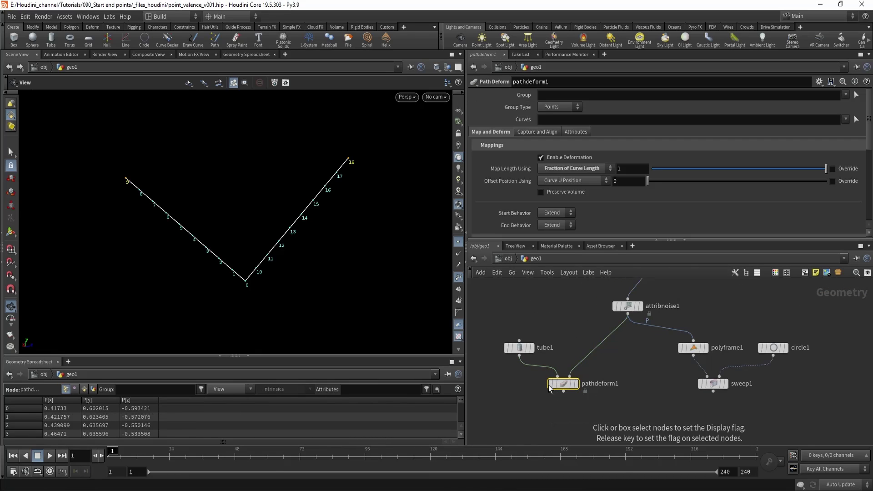
left_click(458, 278)
left_click(459, 242)
Step: Turn on the template flag of attribnoise1 and compare its noisy curve with the deformed tube
middle_click_drag(571, 312, 558, 344)
key("e")
left_click_drag(586, 318, 615, 344)
left_click_drag(227, 258, 158, 201)
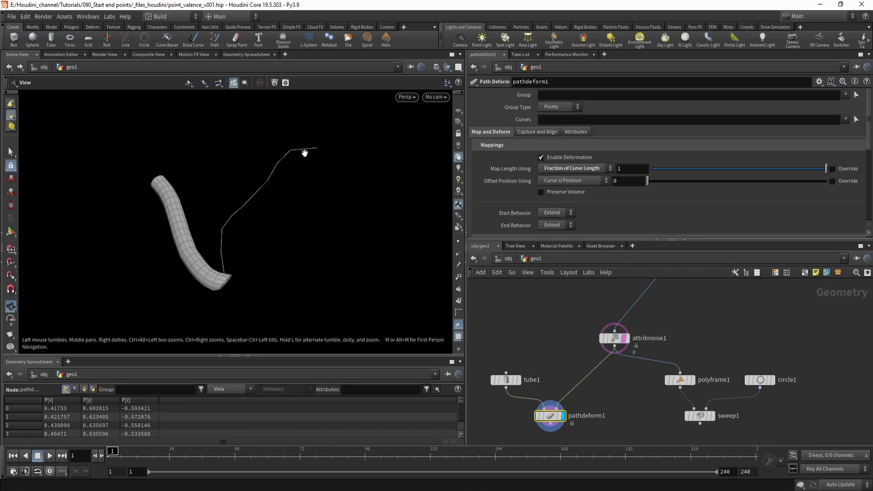
Step: Display sweep1 and inspect the swept tube where the two branches meet
middle_click_drag(614, 387, 575, 371)
key("r")
left_click_drag(599, 388, 701, 427)
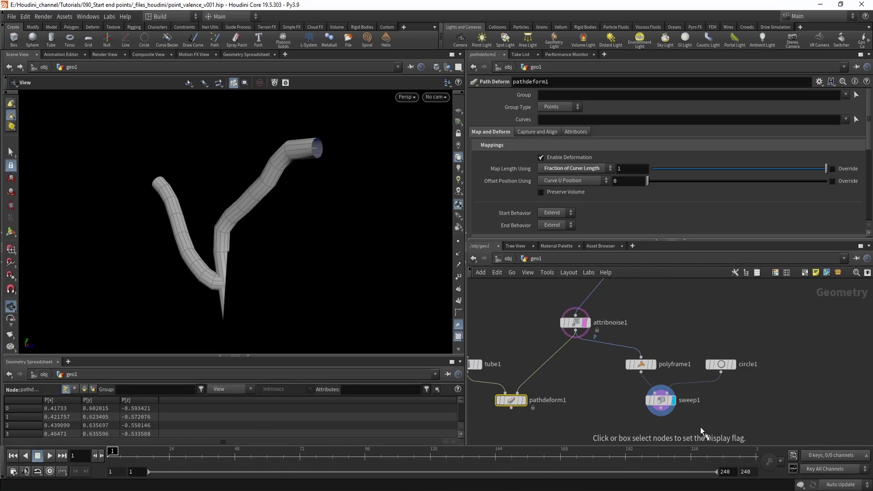
left_click_drag(215, 247, 296, 273)
Step: Set switch2's Select Input to 1 and inspect the sweep along the findshortestpath1 curve
scroll(616, 338, "down", 1)
middle_click_drag(630, 313, 624, 404)
left_click(617, 344)
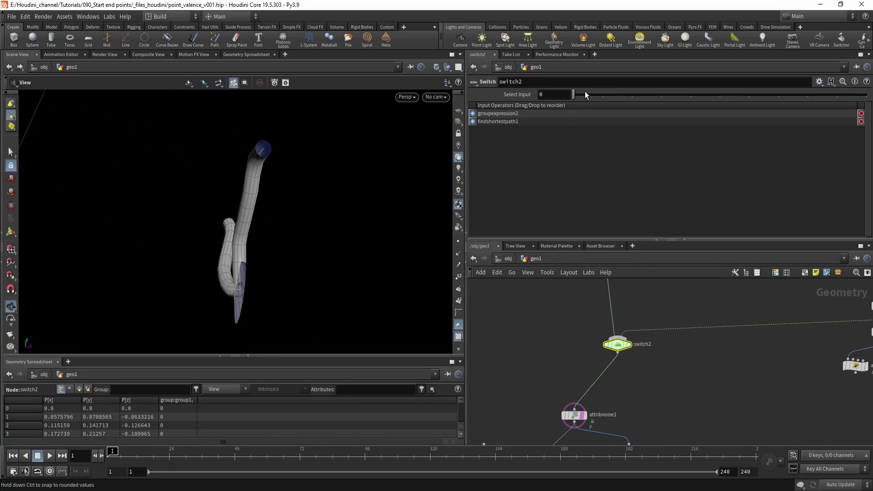
left_click_drag(584, 94, 595, 94)
left_click_drag(268, 261, 309, 266)
middle_click_drag(522, 414, 548, 298)
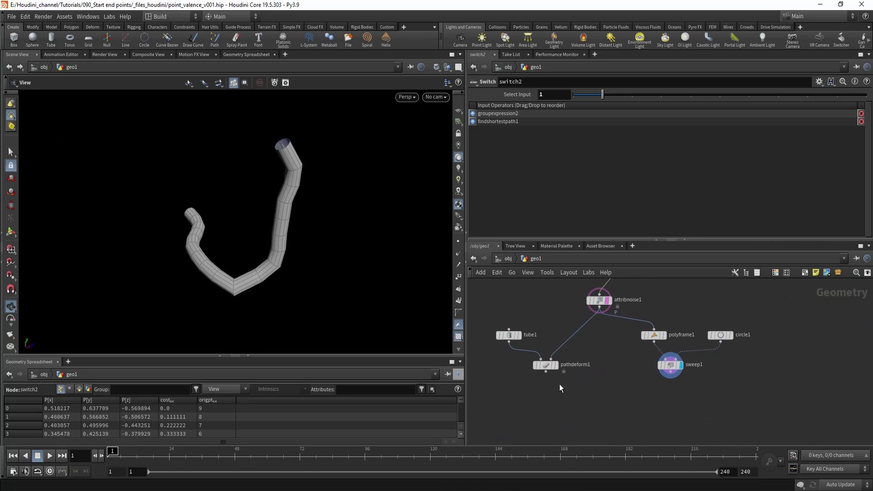
Step: Display pathdeform1, then display sweep1 again, and compare the deformed tube with the swept tube
left_click_drag(528, 364, 528, 364)
key("r")
left_click_drag(200, 253, 234, 267)
middle_click_drag(624, 385, 620, 405)
left_click(676, 384)
left_click_drag(203, 196, 256, 211)
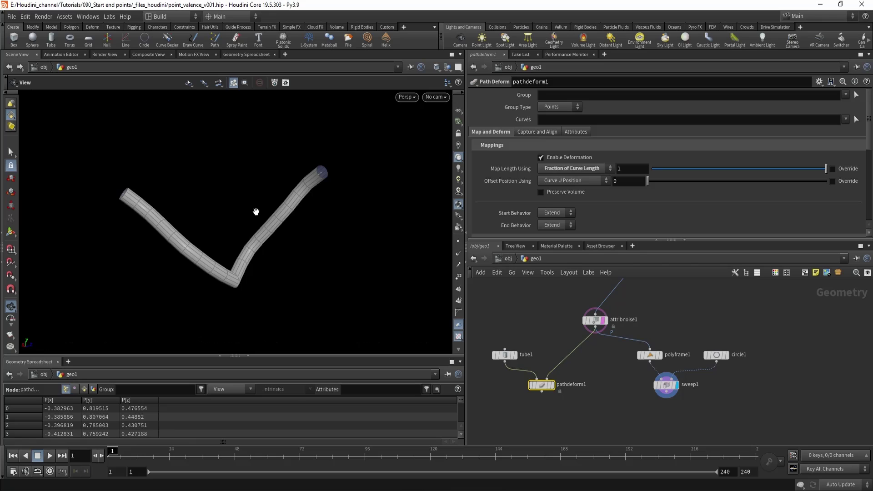
Step: Display switch2 and turn off the template flag of attribnoise1
scroll(654, 337, "down", 5)
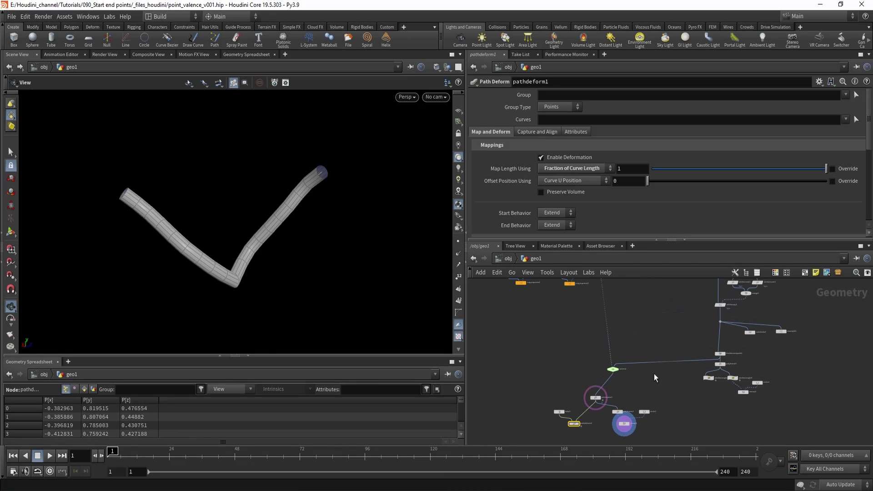
middle_click_drag(677, 326, 660, 380)
middle_click_drag(580, 384, 570, 309)
scroll(570, 309, "up", 2)
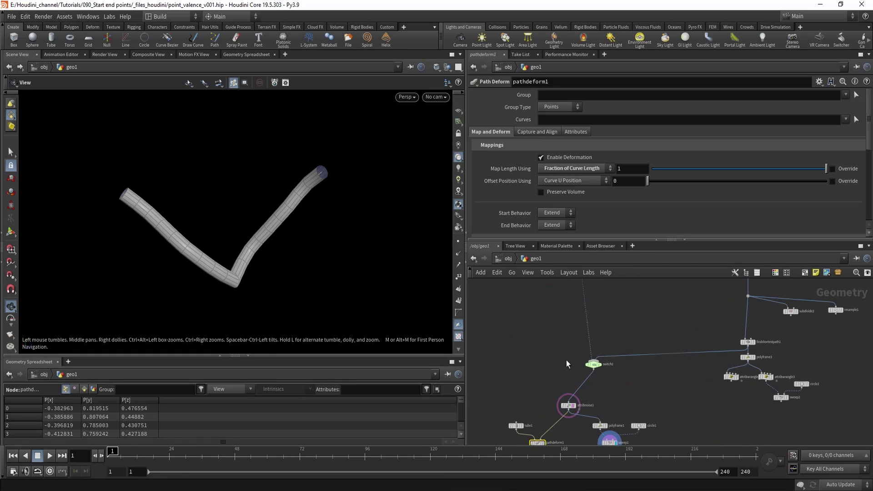
left_click(600, 364)
left_click_drag(299, 250, 301, 253)
left_click(573, 405)
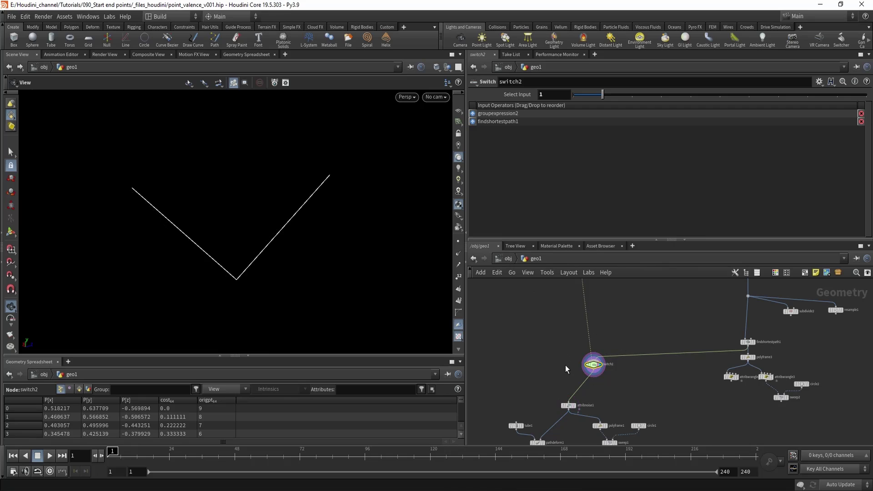
Step: Turn on point numbers in the viewport and display groupexpression1 to examine its valence expression and the numbered curve
left_click(458, 276)
scroll(655, 337, "down", 3)
middle_click_drag(667, 339, 610, 433)
scroll(623, 371, "up", 5)
left_click(649, 365)
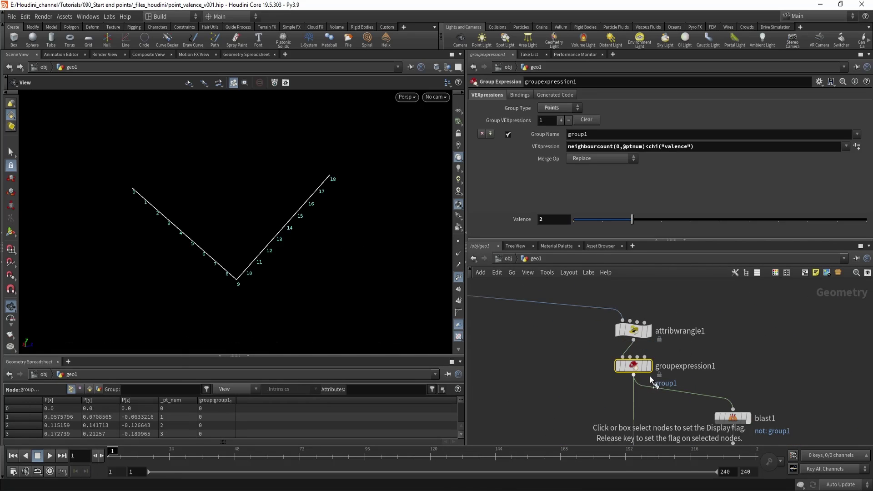
left_click_drag(338, 246, 301, 235)
middle_click_drag(301, 234, 294, 207)
Step: Display blast1 and inspect the points it isolates from group1
middle_click_drag(586, 394, 554, 316)
left_click(662, 348)
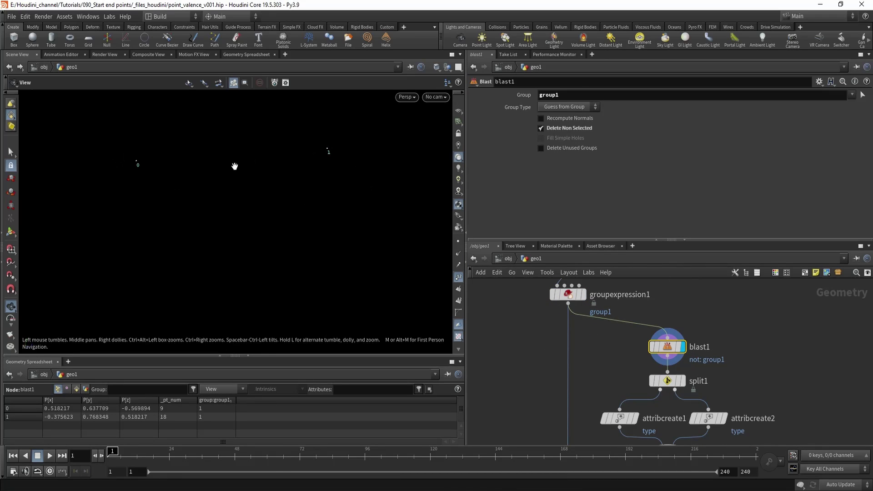
middle_click_drag(624, 373, 609, 357)
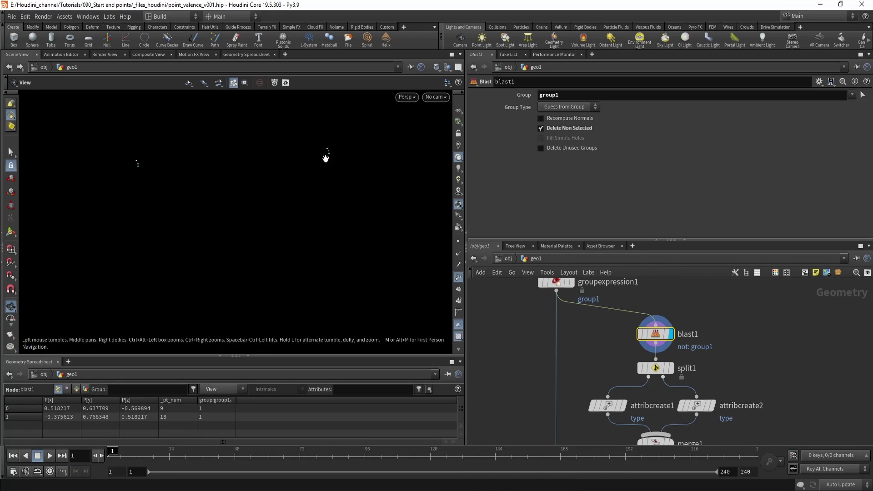
middle_click_drag(585, 359, 580, 345)
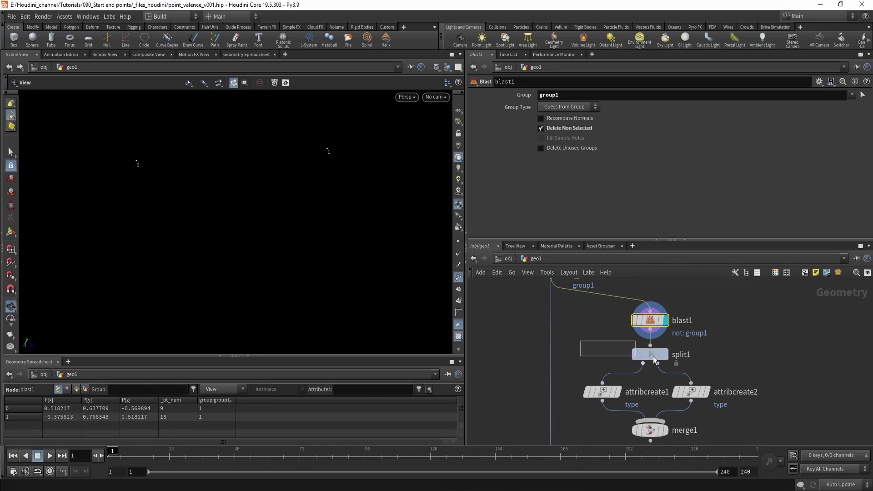
Step: Display attribcreate1 below split1 and examine the integer type attribute it assigns to one end point
left_click(664, 354)
left_click(618, 394)
left_click(618, 392)
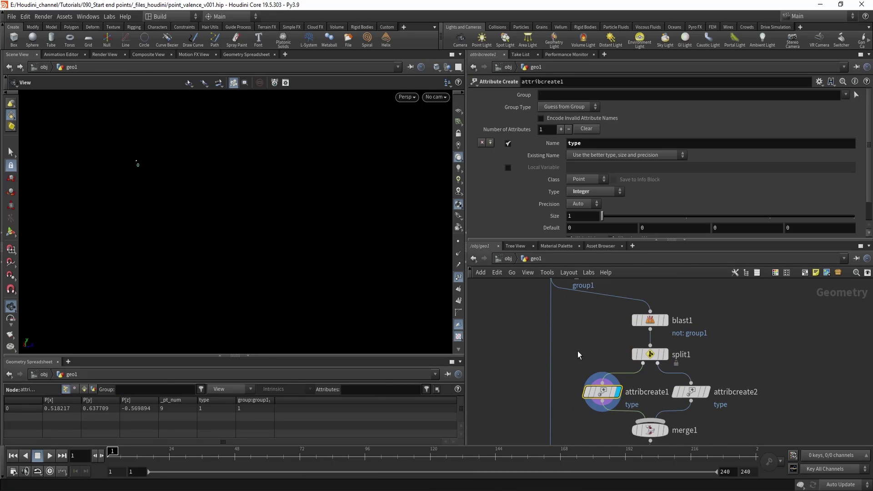
middle_click_drag(531, 333, 521, 323)
scroll(541, 186, "down", 1)
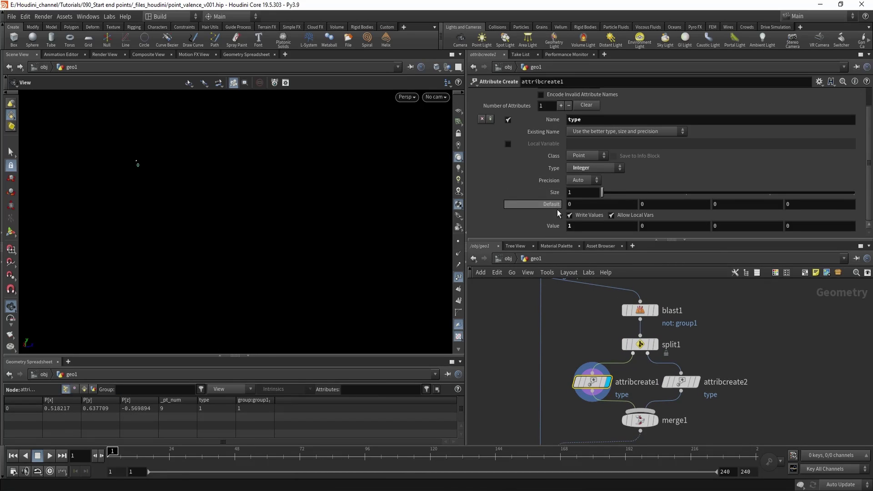
middle_click_drag(572, 364, 574, 351)
middle_click_drag(596, 430, 610, 372)
scroll(608, 375, "down", 1)
middle_click_drag(665, 395, 656, 406)
middle_click_drag(570, 320, 562, 364)
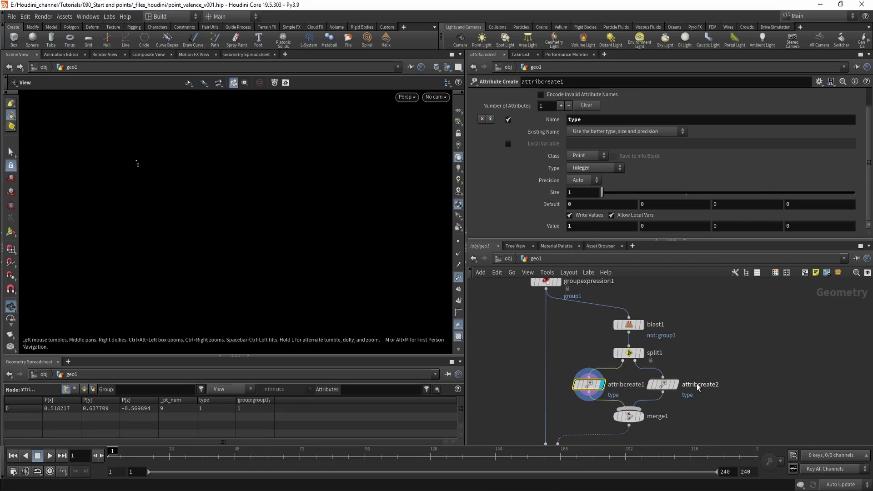
Step: Display attribcreate2 to check its type value, and select merge1 to inspect the attributes of both end points
left_click(673, 385)
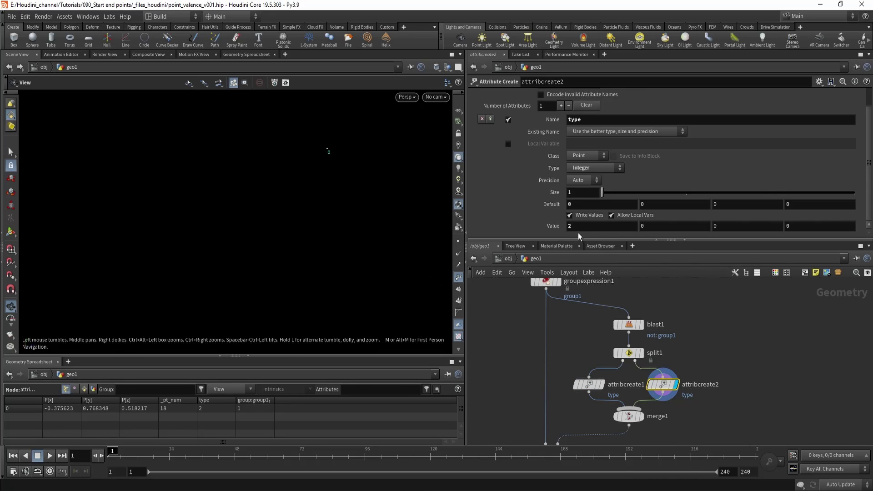
middle_click_drag(682, 443, 680, 425)
left_click(641, 377)
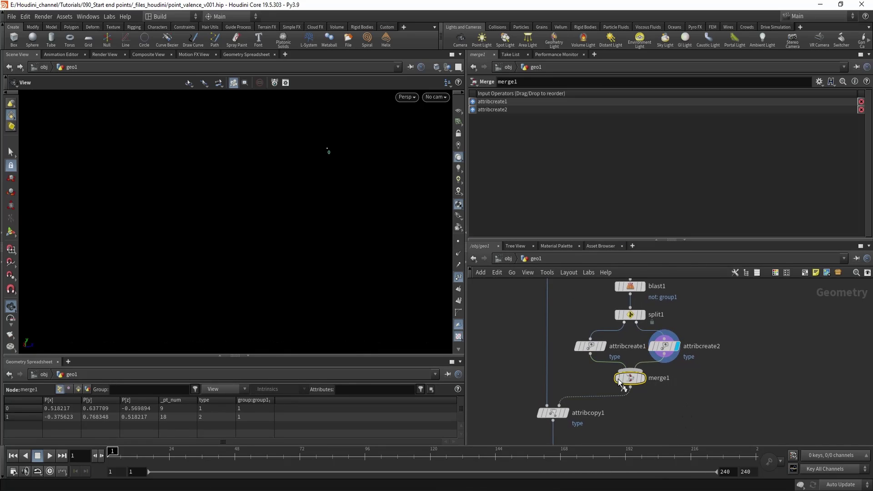
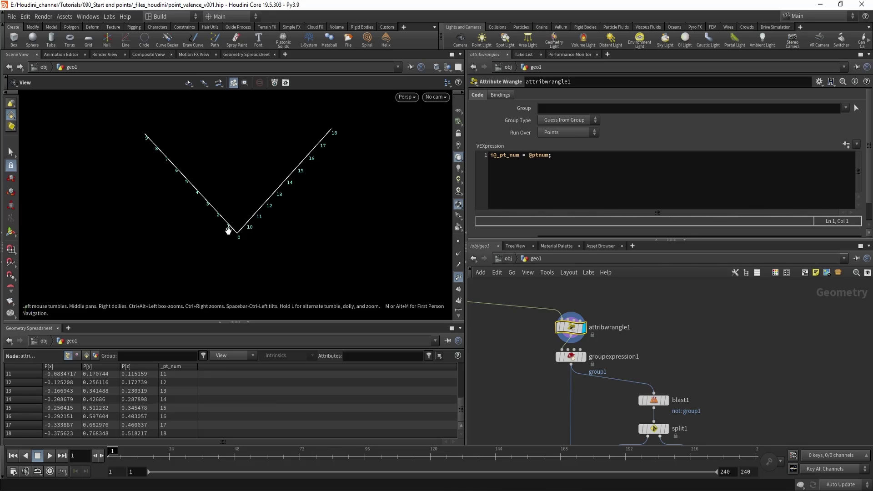
Step: Select the curve's end point 9 on attribwrangle1 and find its row in the Geometry Spreadsheet
middle_click_drag(268, 224, 276, 241)
right_click_drag(223, 233, 255, 230)
middle_click_drag(249, 219, 245, 215)
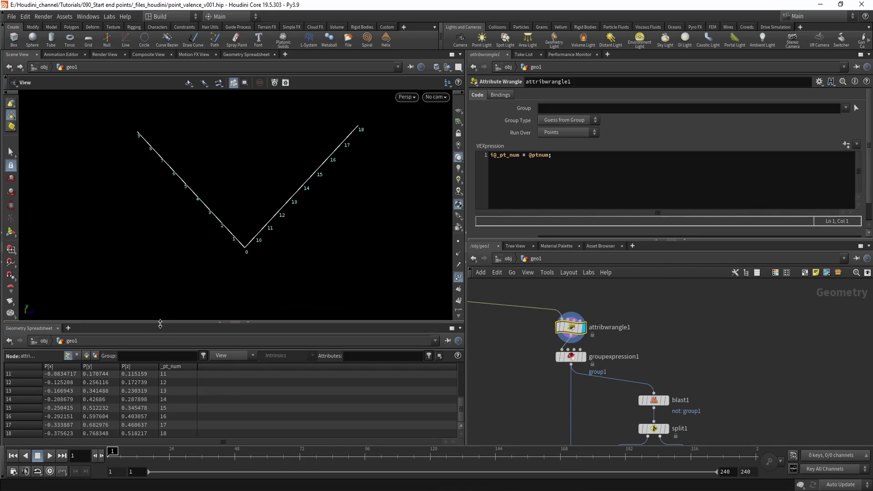
key("s")
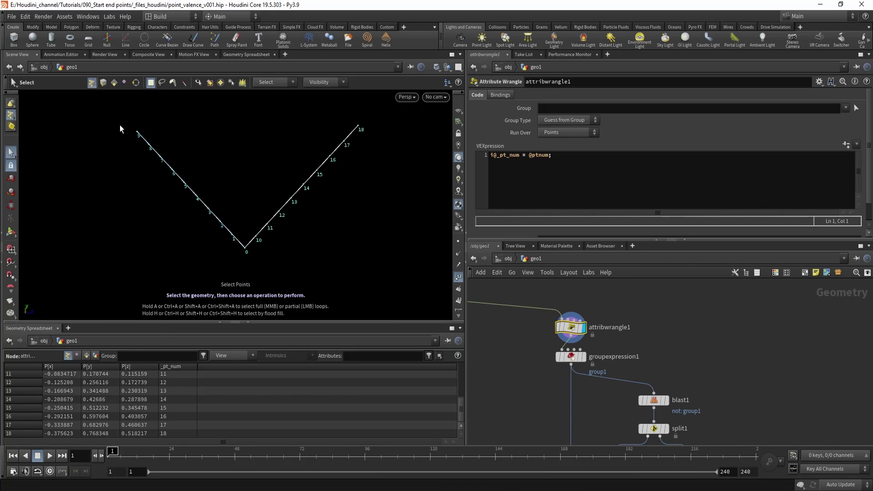
left_click_drag(119, 125, 155, 135)
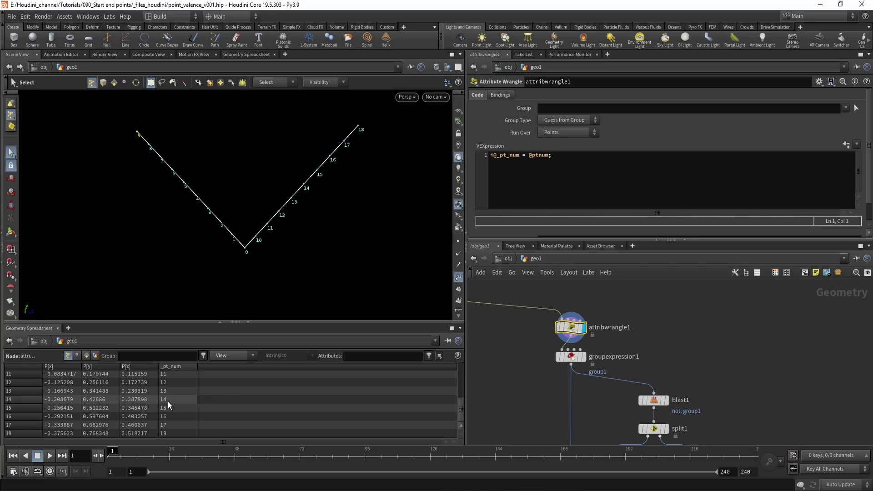
scroll(168, 402, "up", 1)
scroll(150, 405, "up", 1)
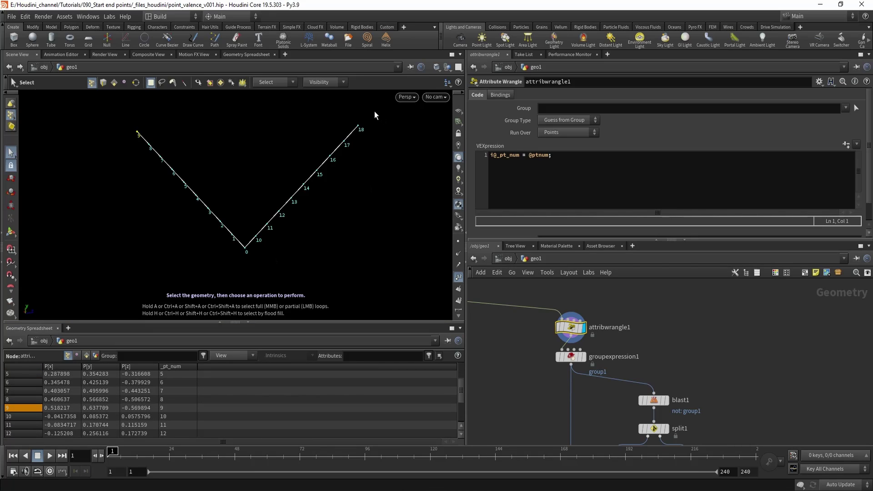
Step: Select the curve's other end point, 18, and find its row in the Geometry Spreadsheet
left_click_drag(348, 112, 381, 132)
scroll(166, 410, "down", 1)
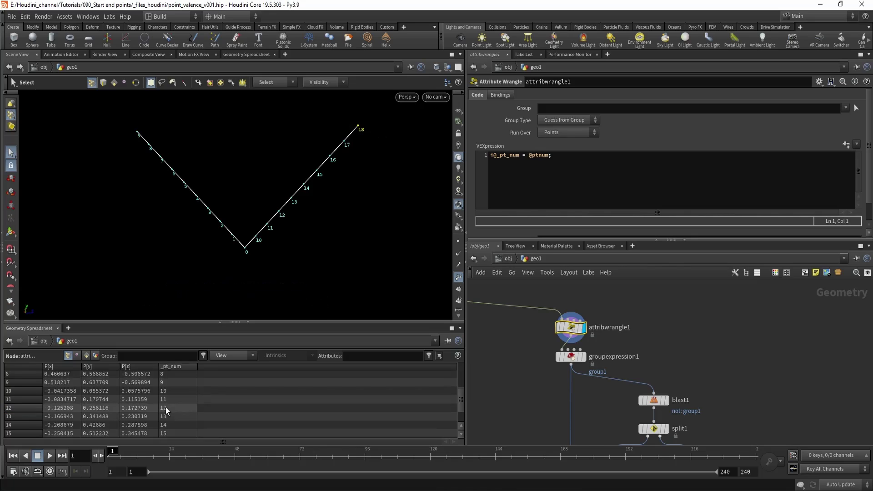
scroll(166, 411, "down", 1)
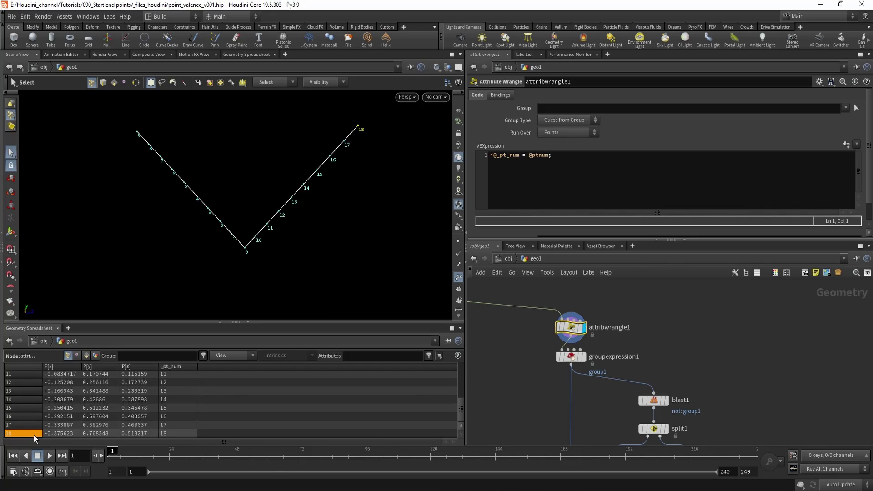
middle_click_drag(565, 416, 613, 404)
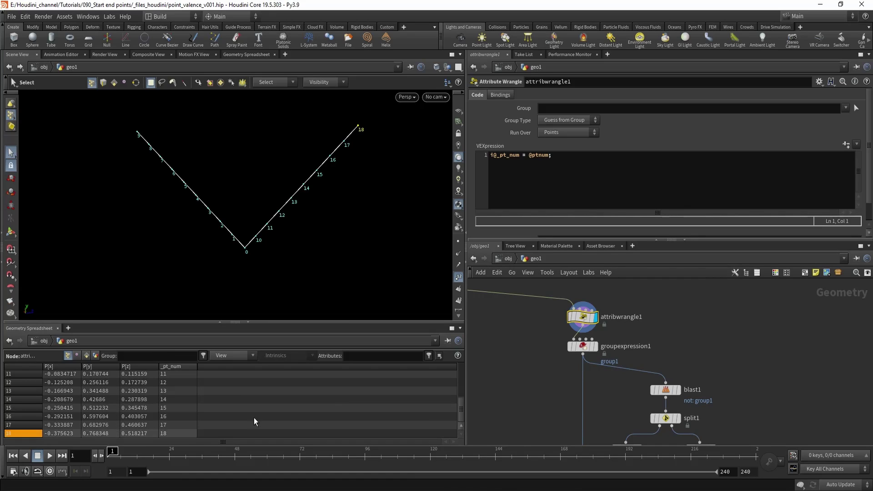
Step: Display blast1 and select point 0 in the Geometry Spreadsheet to compare its number with its stored _pt_num
middle_click_drag(655, 402, 642, 386)
left_click(666, 375)
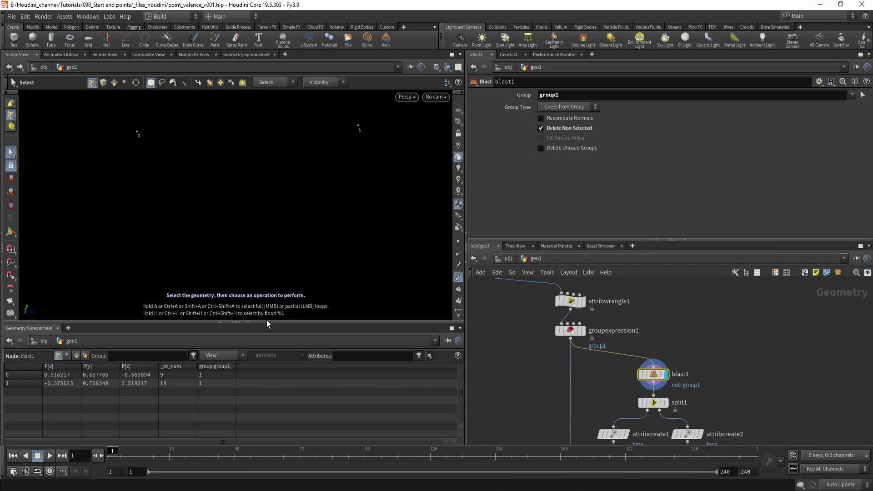
left_click(169, 375)
Step: Display merge1 to inspect the end points' type values, then display attribcopy1 to view the full curve
scroll(568, 395, "down", 4)
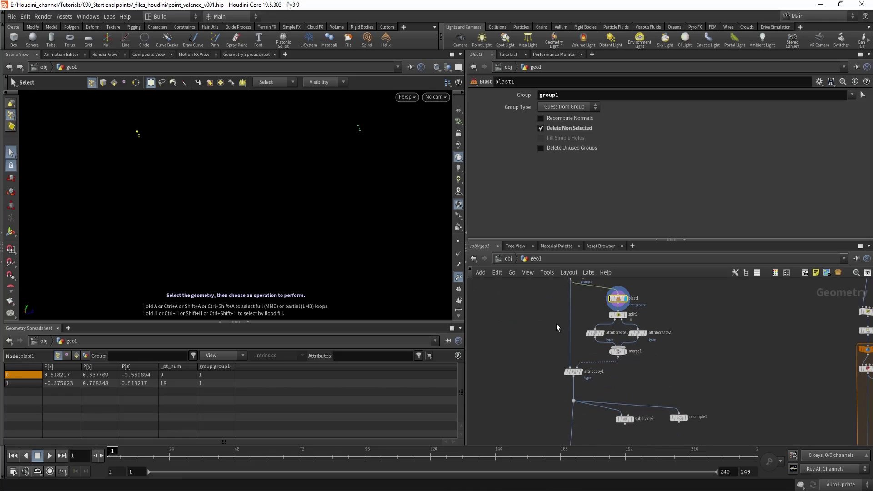
scroll(555, 324, "up", 2)
middle_click_drag(541, 356, 539, 359)
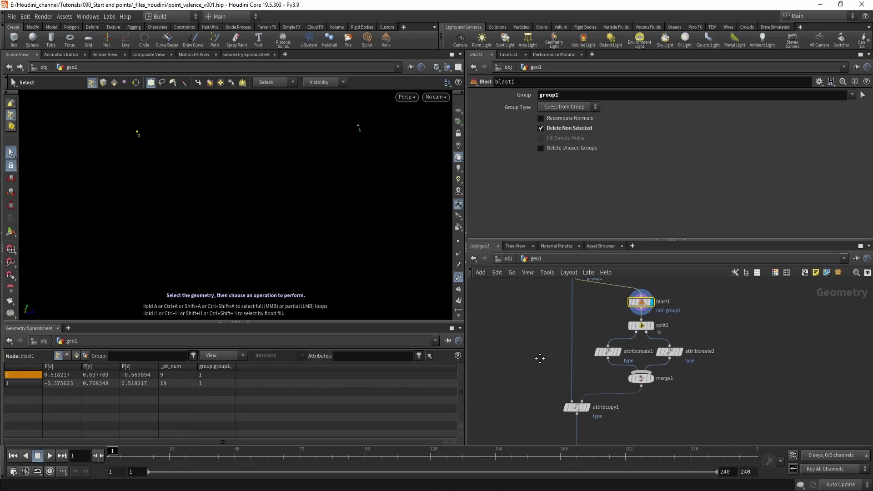
left_click(586, 409)
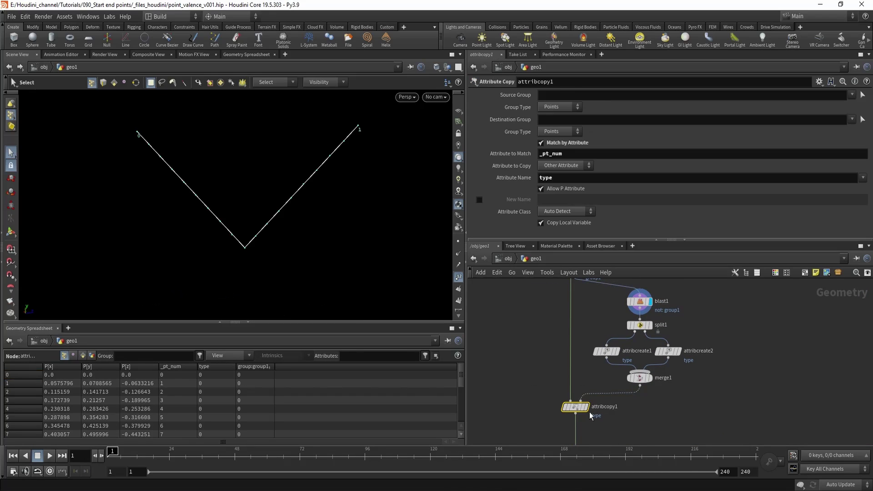
left_click(639, 378)
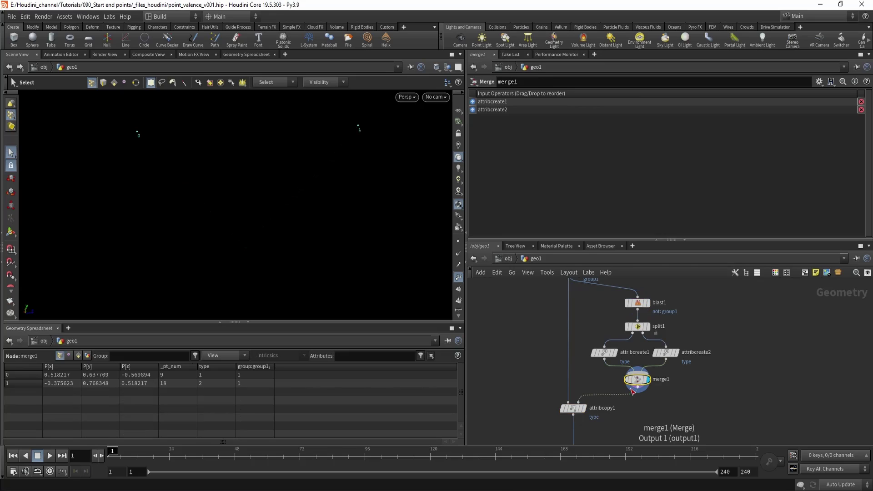
middle_click_drag(561, 307, 530, 293)
left_click(565, 383)
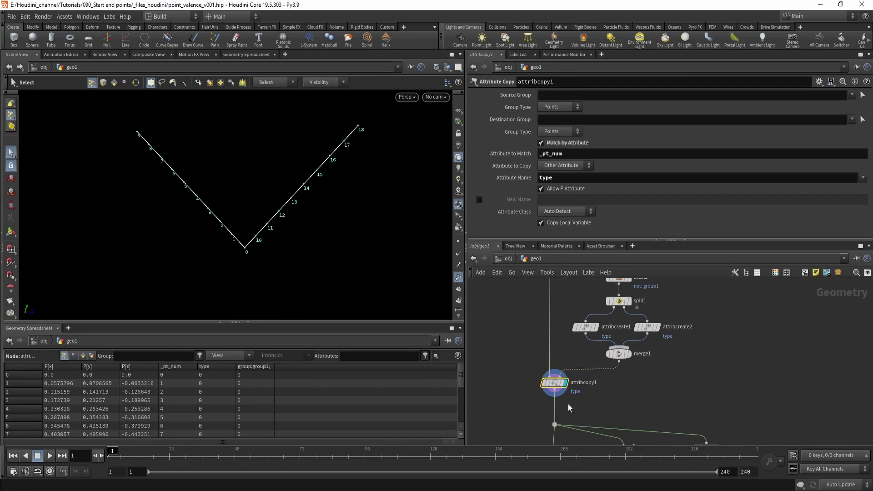
Step: Display merge1 once more, then return the display to attribcopy1 and examine its attribute matching settings
middle_click_drag(530, 370, 514, 382)
middle_click_drag(685, 313, 659, 335)
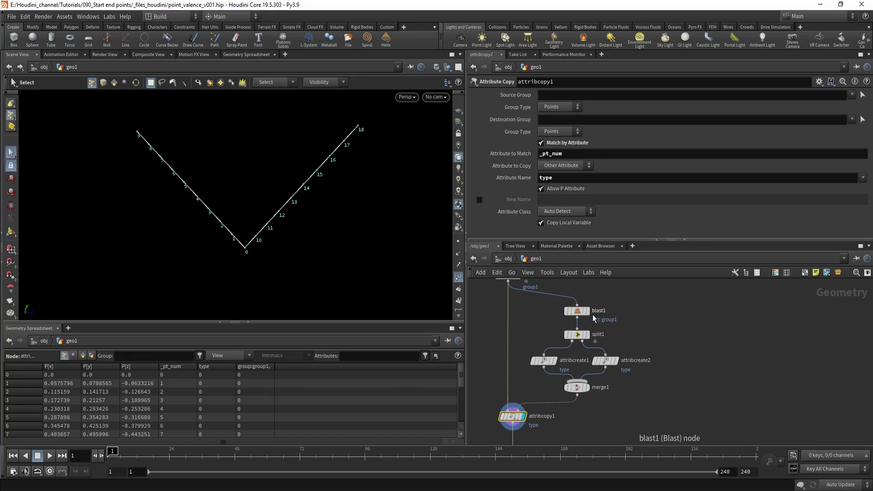
middle_click_drag(628, 391, 635, 378)
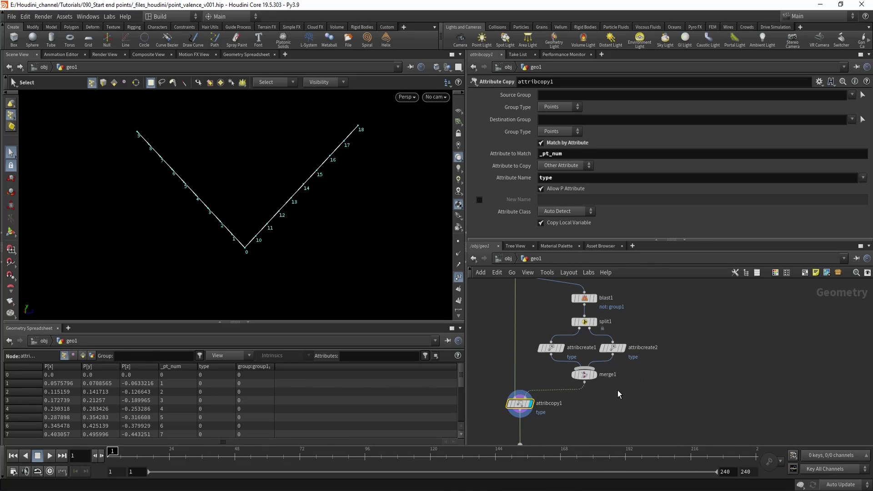
left_click(594, 375)
middle_click_drag(616, 412, 637, 401)
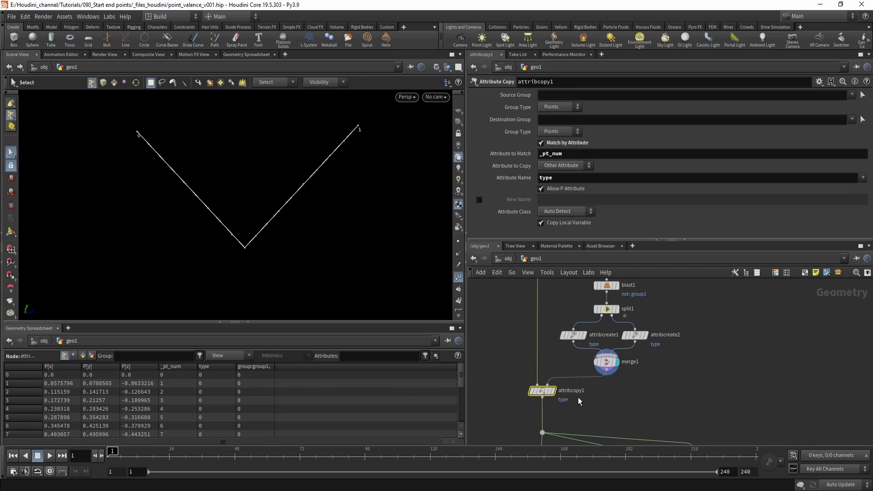
left_click(552, 391)
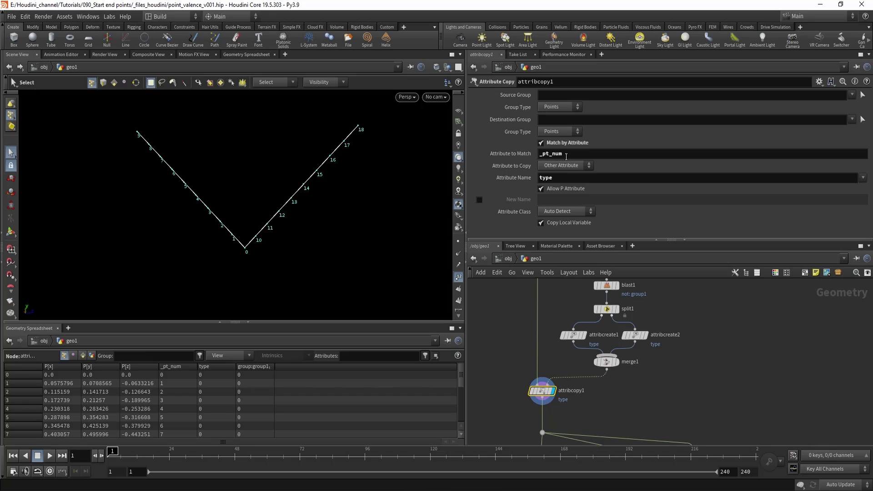
Step: Enlarge the Geometry Spreadsheet and find the rows of end points 9 and 18 to check their type values
middle_click_drag(490, 342, 500, 445)
middle_click_drag(522, 392, 521, 239)
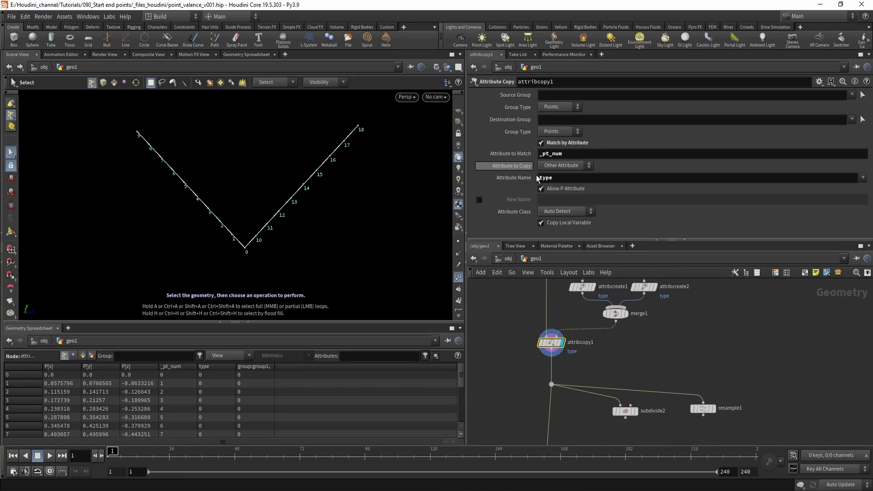
middle_click_drag(533, 381, 533, 341)
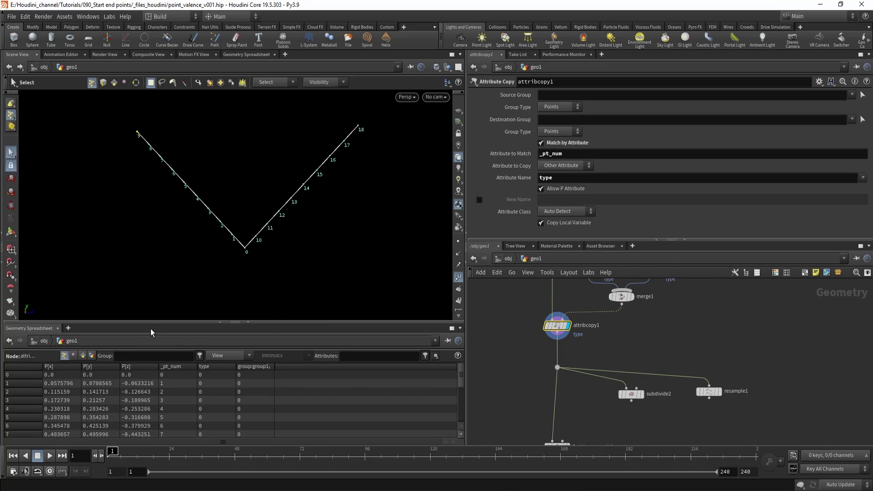
left_click_drag(153, 320, 152, 255)
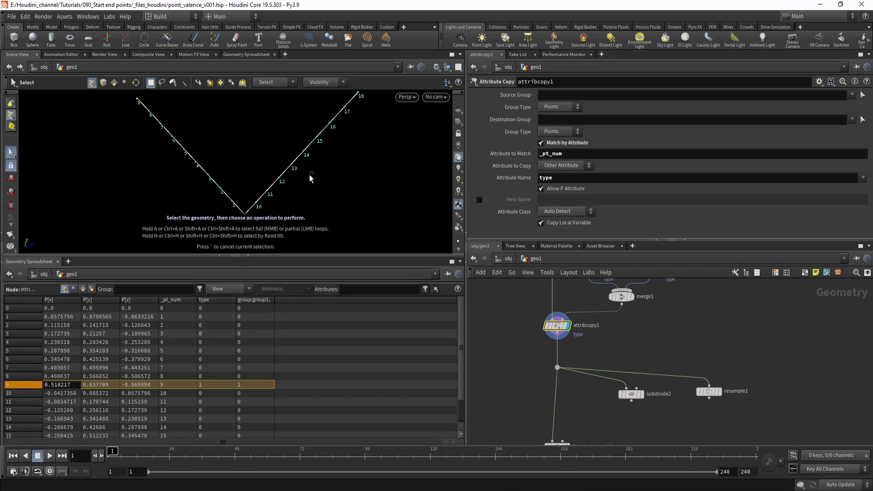
middle_click_drag(327, 172, 307, 192)
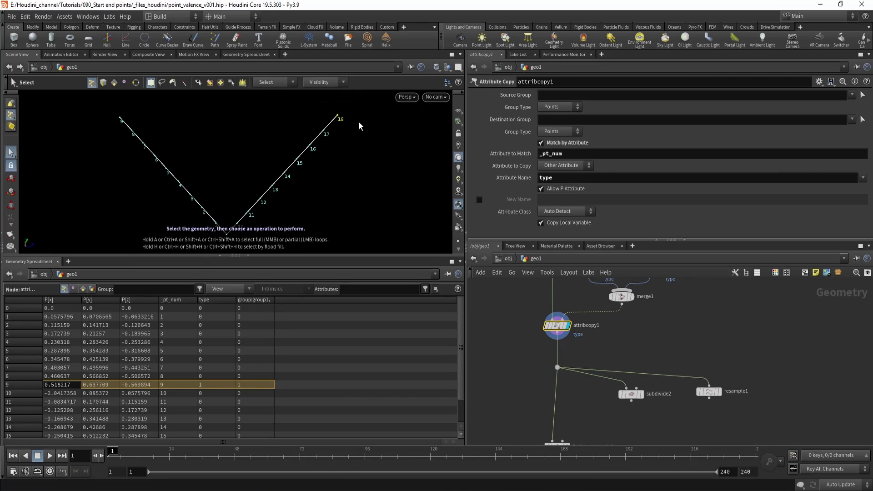
scroll(50, 405, "down", 1)
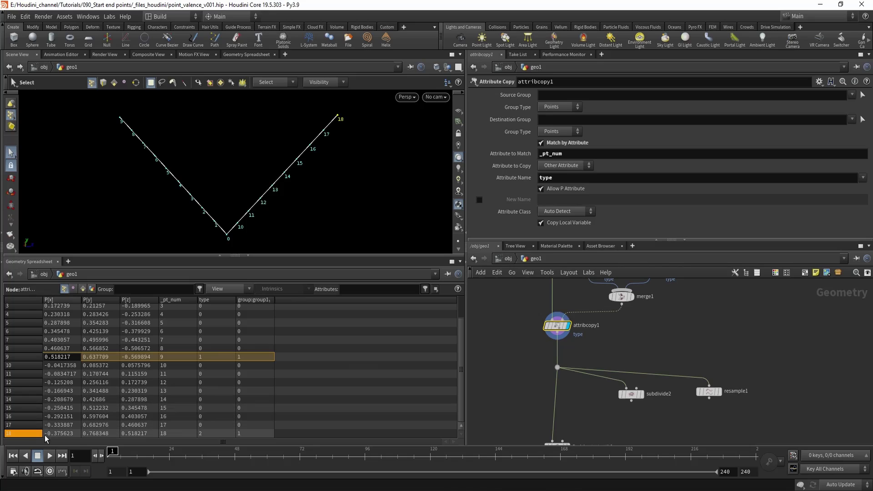
left_click(26, 435)
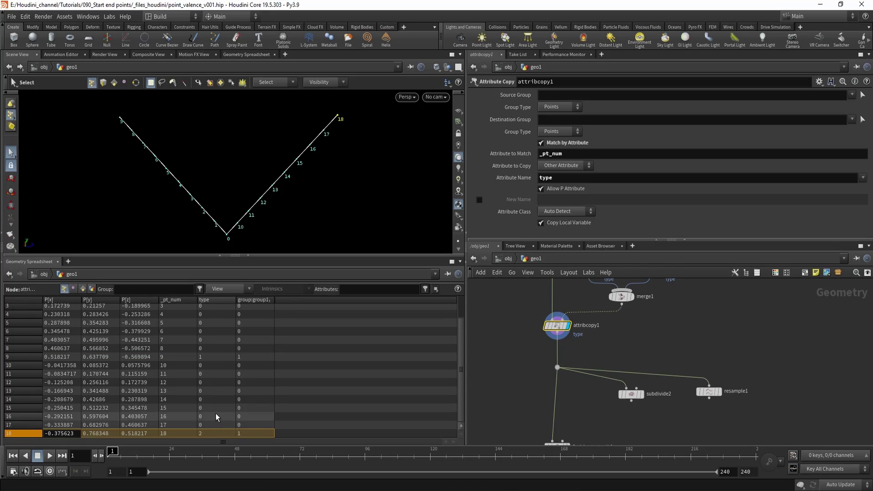
scroll(204, 395, "up", 1)
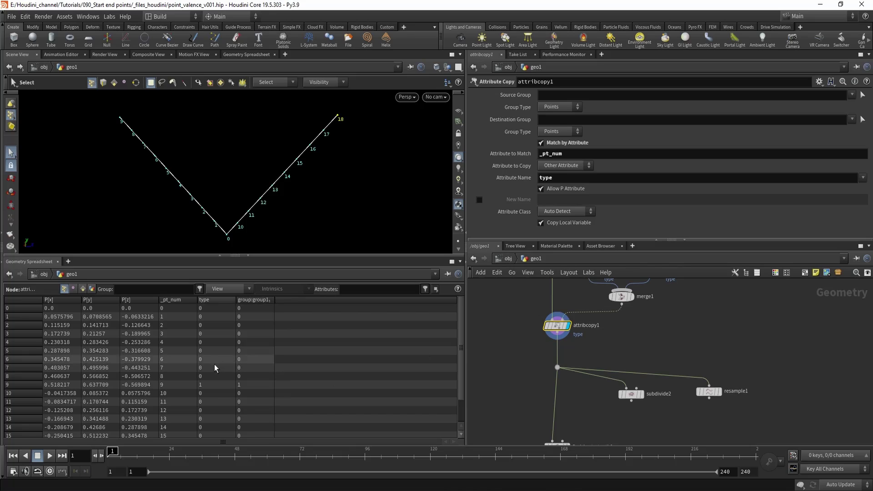
Step: Review the attribcreate1 branch and compare the type values of all points on attribcopy1
middle_click_drag(578, 281, 552, 353)
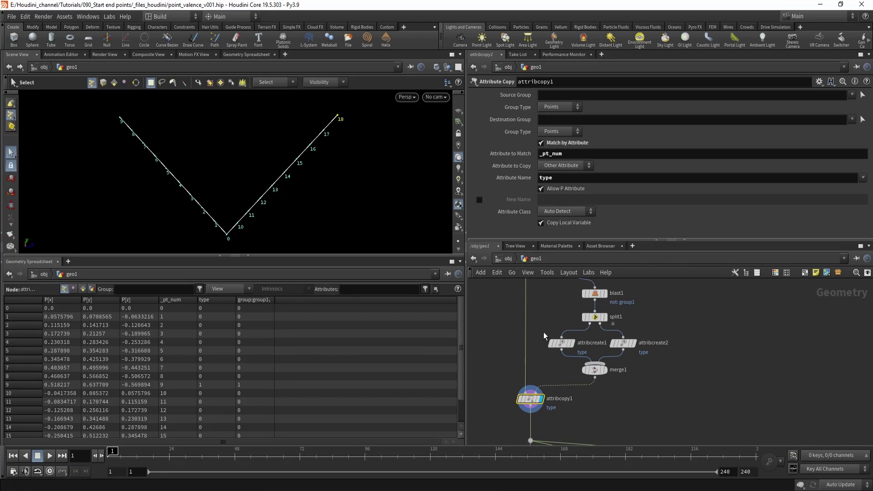
left_click(558, 343)
left_click(527, 399)
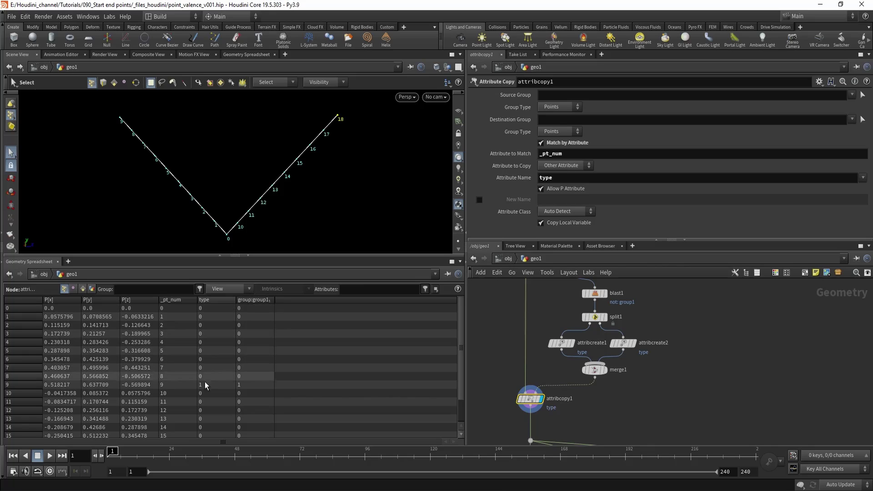
scroll(206, 384, "down", 1)
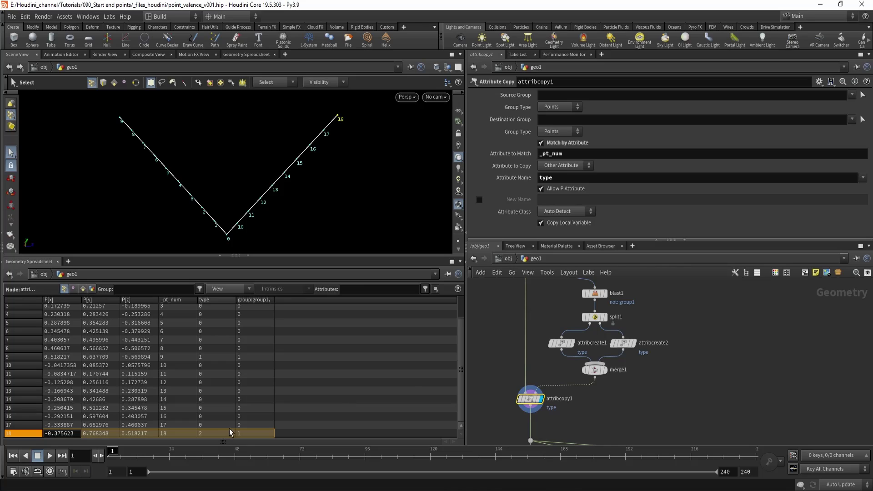
Step: Display findshortestpath1 and enlarge its parameter area to examine the Start Points and End Points expressions
middle_click_drag(499, 418, 529, 356)
left_click_drag(595, 404, 597, 405)
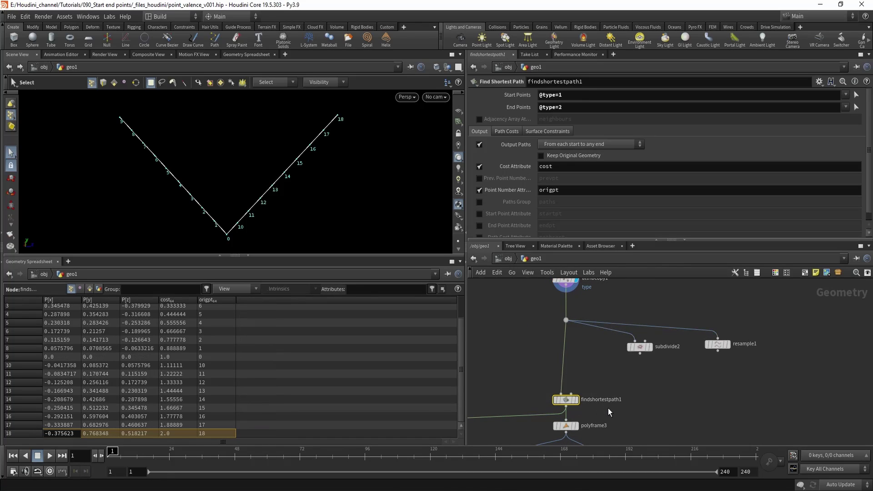
left_click(575, 400)
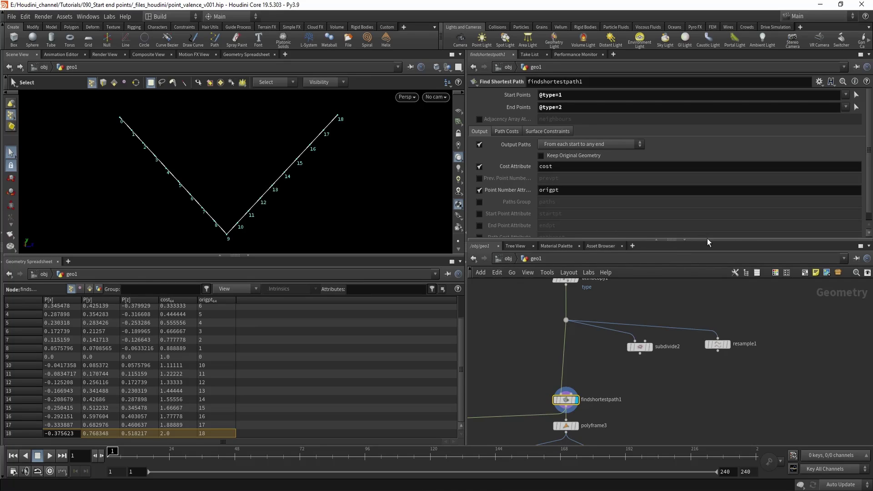
left_click_drag(708, 240, 707, 278)
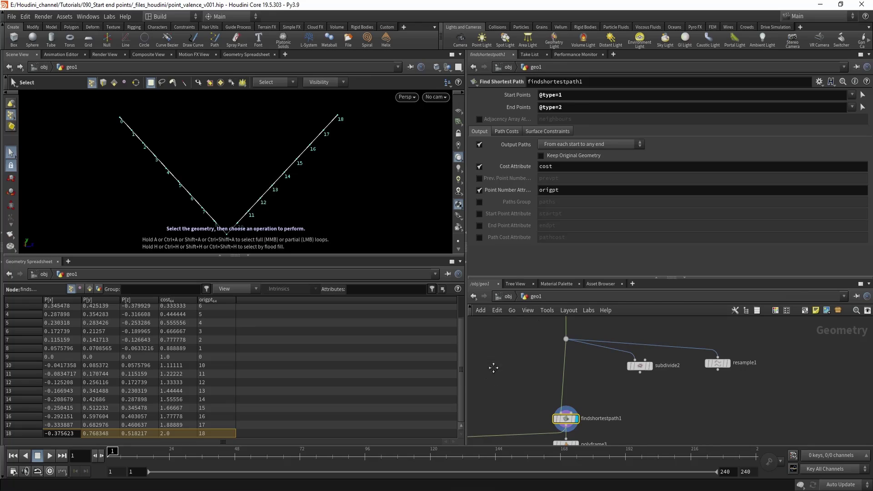
middle_click_drag(493, 368, 509, 338)
Step: Enlarge the viewport and toggle the bypass of findshortestpath1 to compare the point order before and after
left_click_drag(316, 256, 314, 301)
middle_click_drag(308, 242, 315, 231, "alt")
key("b")
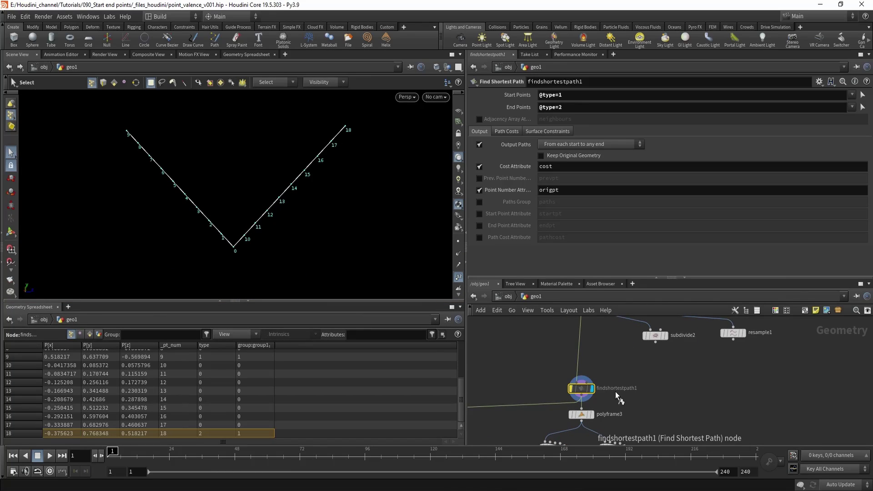
key("b")
key("b")
key("b")
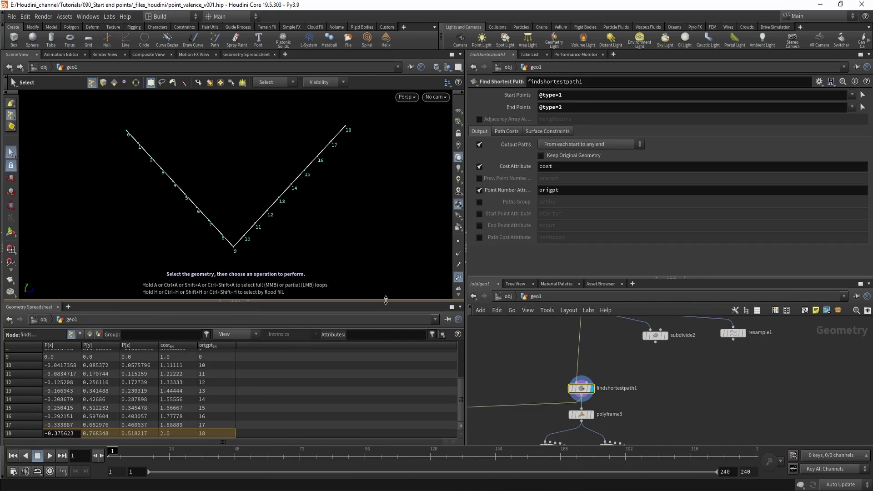
Step: Enlarge the Geometry Spreadsheet and turn off the Point Number Attribute and Cost Attribute outputs of findshortestpath1
left_click_drag(385, 300, 386, 264)
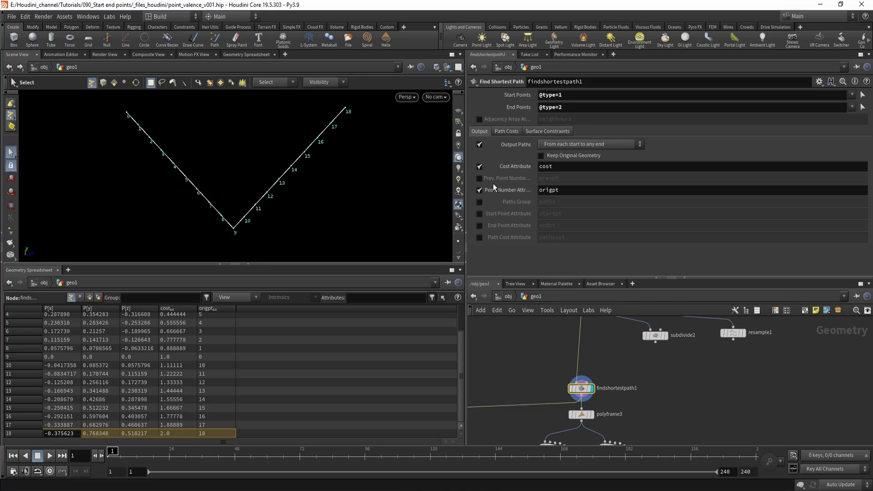
left_click(478, 190)
left_click(479, 166)
Step: Toggle the bypass of findshortestpath1 again to compare attributes and point numbering, leaving the node active
key("b")
key("b")
key("b")
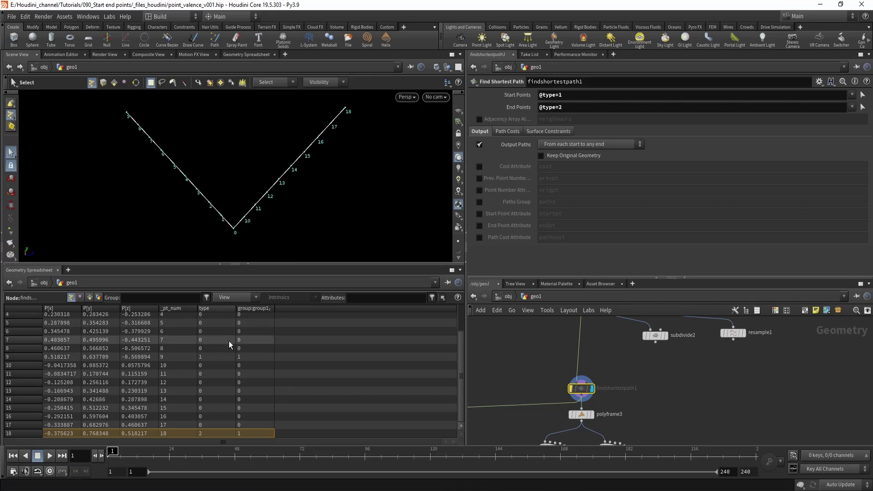
key("Escape")
left_click_drag(261, 169, 249, 185)
key("s")
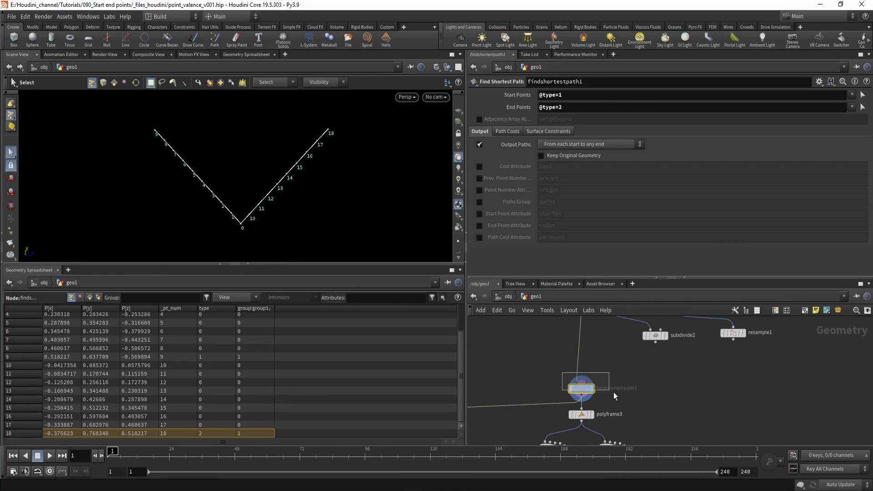
left_click_drag(614, 392, 617, 393)
key("q")
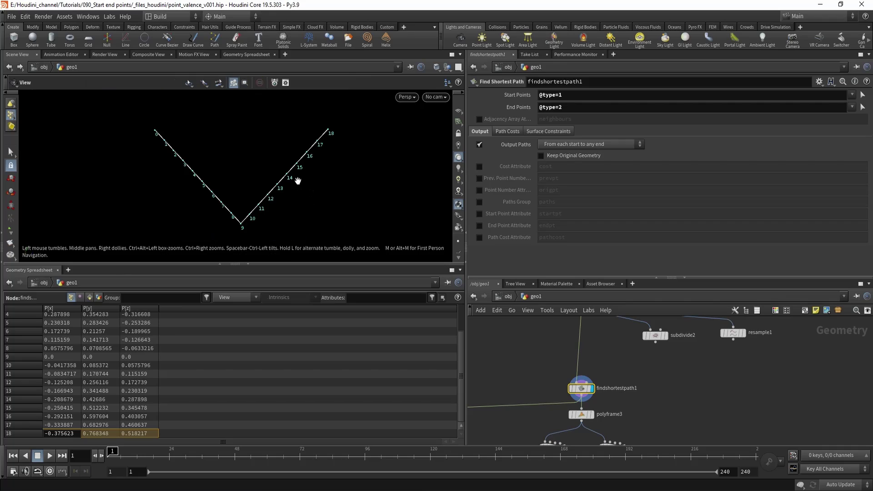
left_click_drag(298, 182, 306, 180)
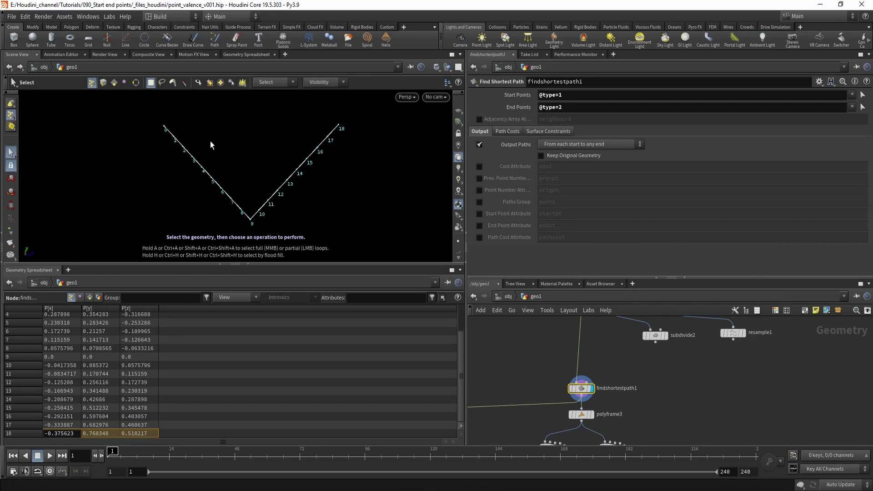
Step: Display pathdeform1 and sweep1 to inspect the tube geometry, and hide the point numbers in the viewport
scroll(525, 353, "down", 3)
middle_click_drag(525, 353, 658, 350)
middle_click_drag(572, 418, 610, 369)
scroll(594, 405, "up", 1)
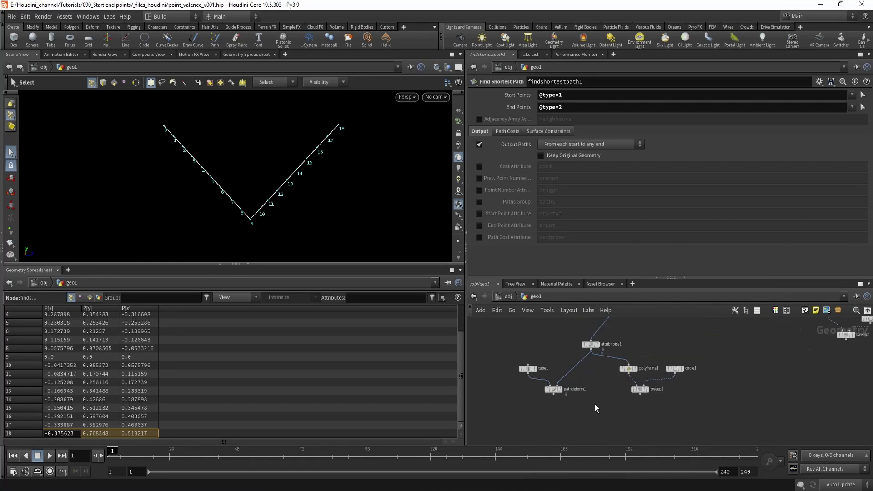
left_click(557, 389)
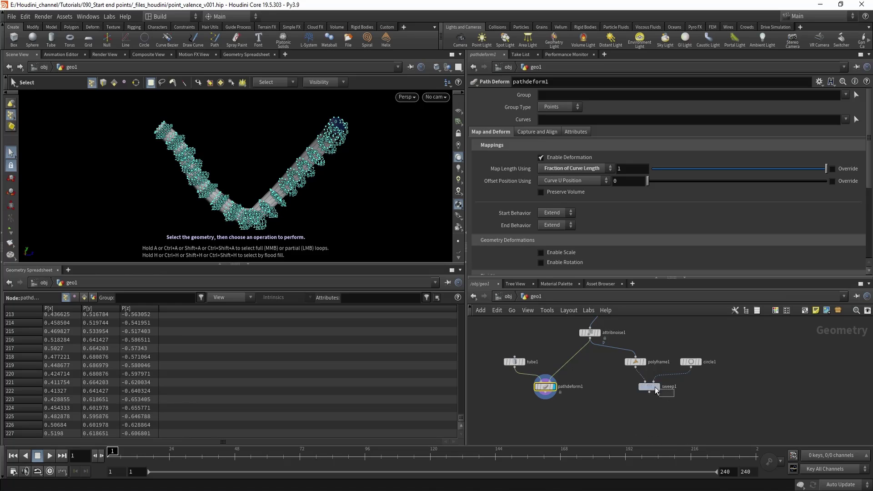
left_click(655, 388)
scroll(463, 228, "down", 2)
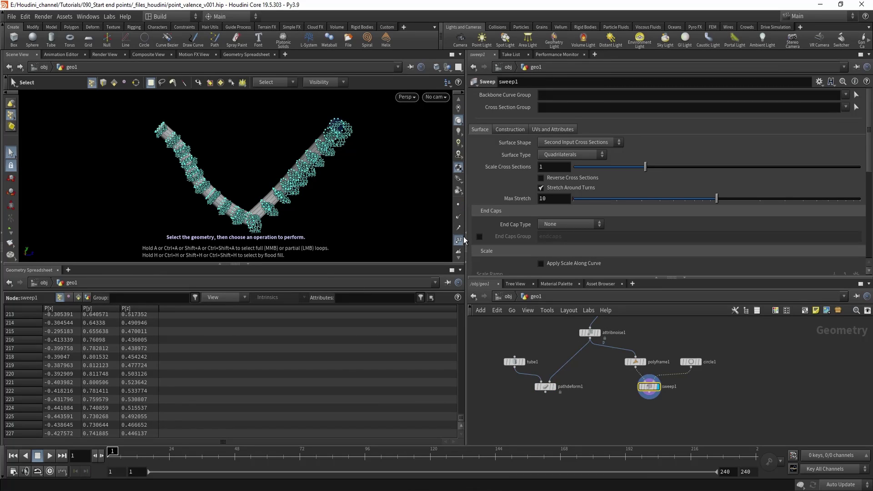
left_click(459, 238)
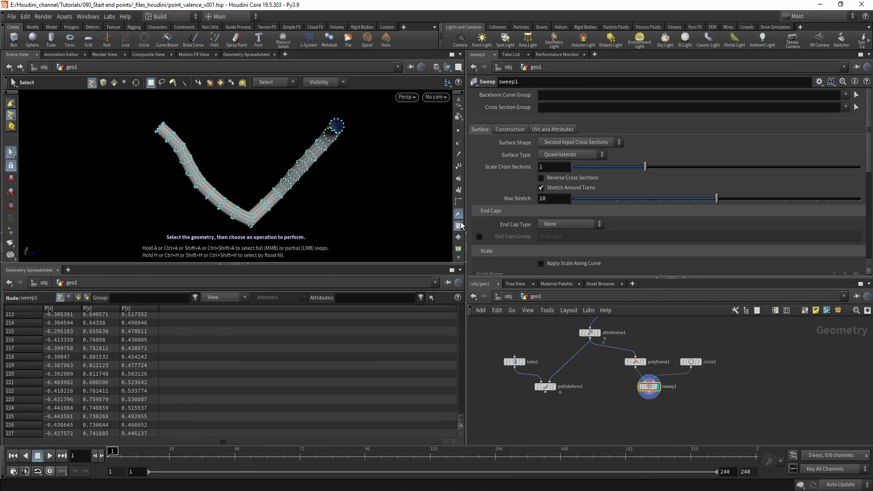
left_click_drag(335, 218, 293, 191, "alt")
Step: Display sweep2 and inspect the swept tube's thickness along the curve
middle_click_drag(720, 364, 599, 398)
scroll(619, 398, "up", 2)
left_click(602, 383)
left_click_drag(682, 337, 629, 382)
left_click_drag(622, 405, 678, 427)
left_click(681, 413)
mouse_move(287, 204)
left_mouse_down("alt")
mouse_move(325, 210)
mouse_move(294, 189)
left_mouse_up("alt")
middle_click_drag(689, 339, 685, 364)
scroll(680, 363, "down", 2)
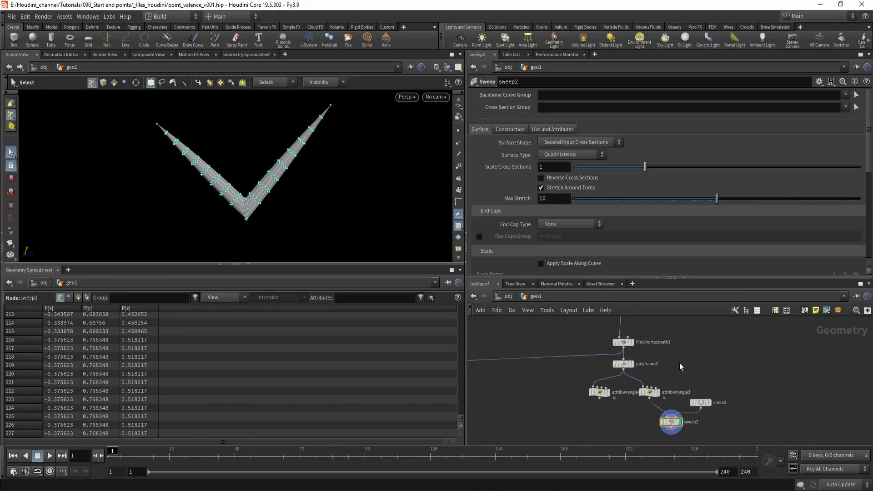
Step: Bypass findshortestpath1 to compare the sweep2 tube without the point reordering
scroll(679, 363, "up", 1)
key("b")
left_click(611, 339)
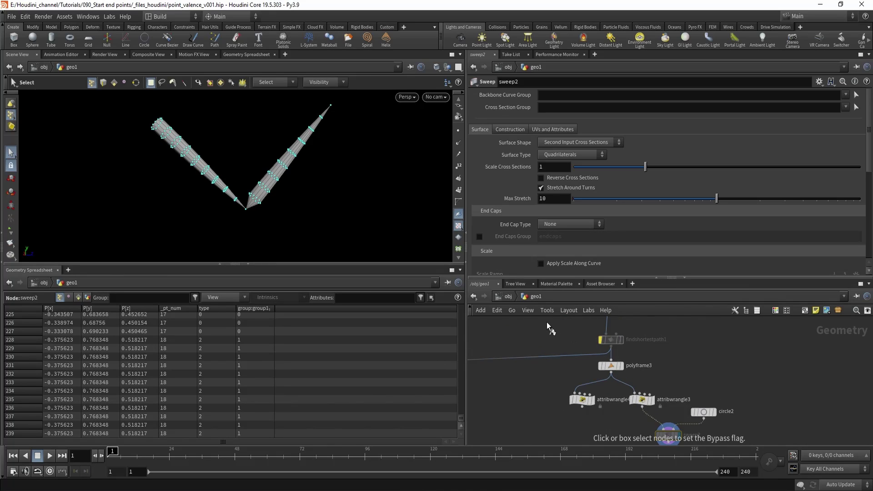
left_click_drag(547, 322, 678, 347)
left_click_drag(559, 323, 614, 341)
Step: Set Select Input on switch1 to 1 to feed in the sorted curve
scroll(622, 348, "down", 1)
middle_click_drag(619, 353, 608, 436)
scroll(590, 399, "down", 3)
scroll(537, 373, "up", 2)
left_click(521, 391)
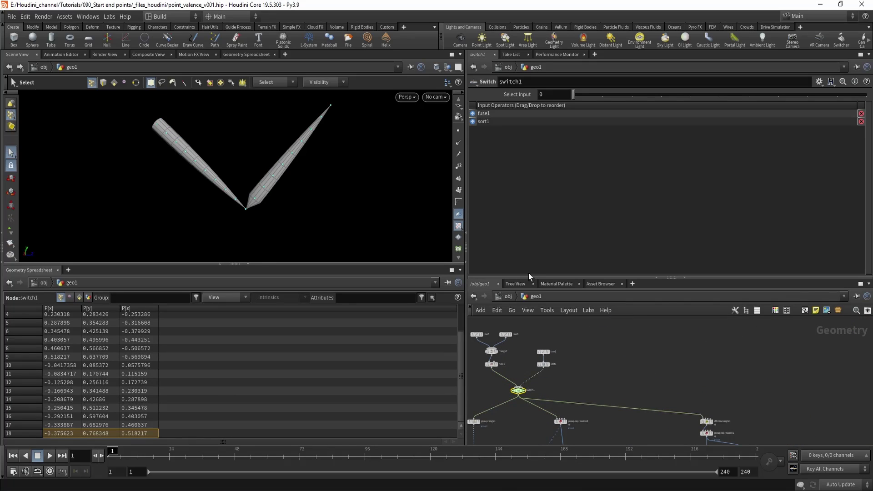
left_click(599, 94)
Step: Display switch1 and show point numbers in the viewport to examine the sorted curve's point order
middle_click_drag(690, 437, 640, 352)
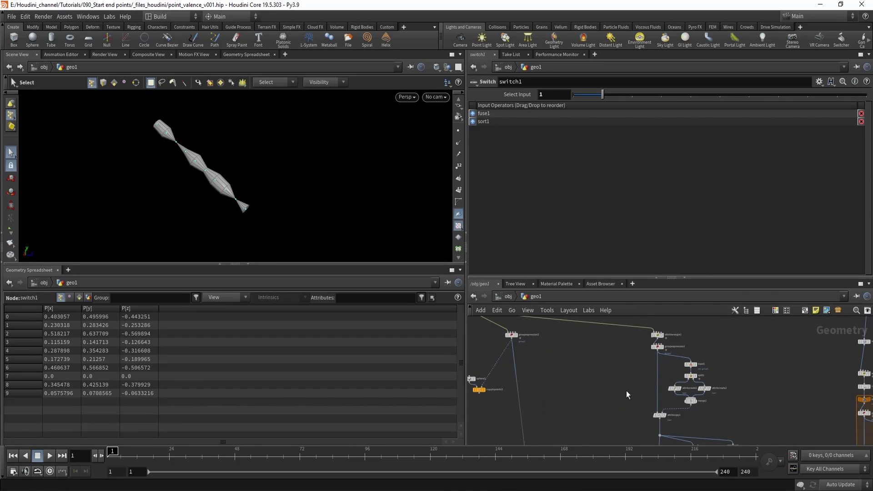
middle_click_drag(563, 341, 634, 399)
scroll(524, 357, "up", 2)
left_click(553, 365)
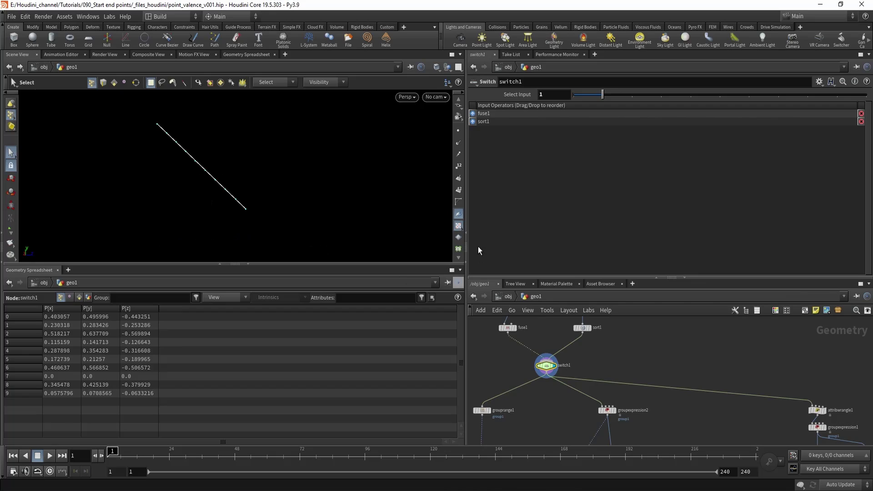
scroll(459, 167, "up", 2)
left_click_drag(219, 171, 234, 171, "alt")
scroll(214, 174, "up", 1)
middle_click_drag(152, 130, 164, 146, "alt")
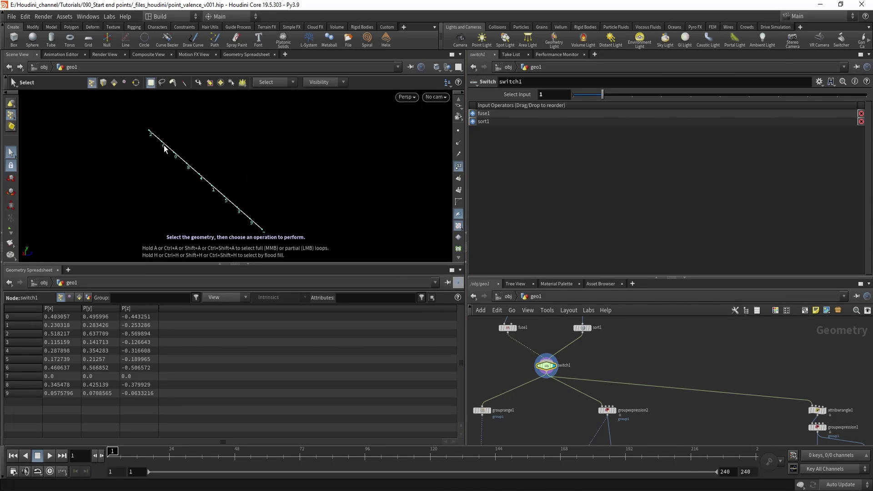
Step: Select attribcopy1 to check the type values assigned to the sorted curve's end points
scroll(620, 353, "down", 3)
middle_click_drag(669, 424, 581, 360)
middle_click_drag(614, 390, 584, 374)
scroll(596, 359, "up", 3)
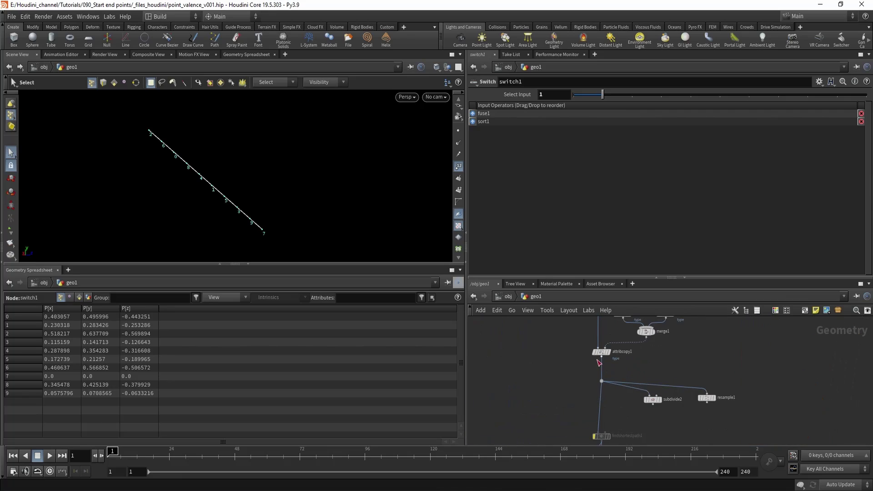
left_click_drag(610, 359, 610, 359)
middle_click_drag(615, 427, 601, 356)
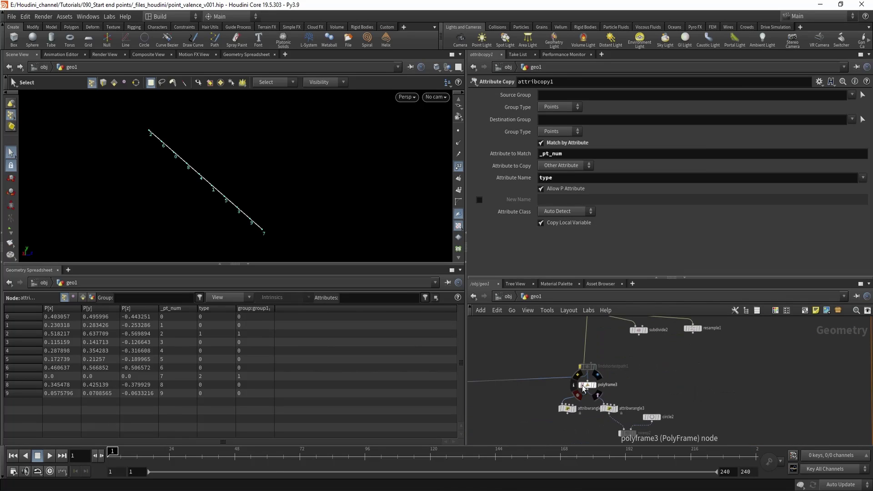
Step: Turn off the bypass on findshortestpath1 and display the node
scroll(580, 389, "up", 3)
middle_click_drag(697, 391, 661, 440)
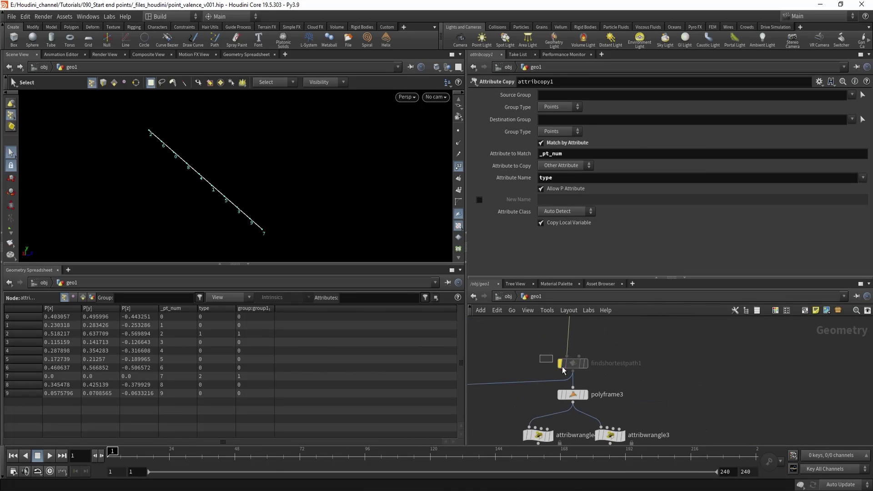
left_click(585, 364)
key("q")
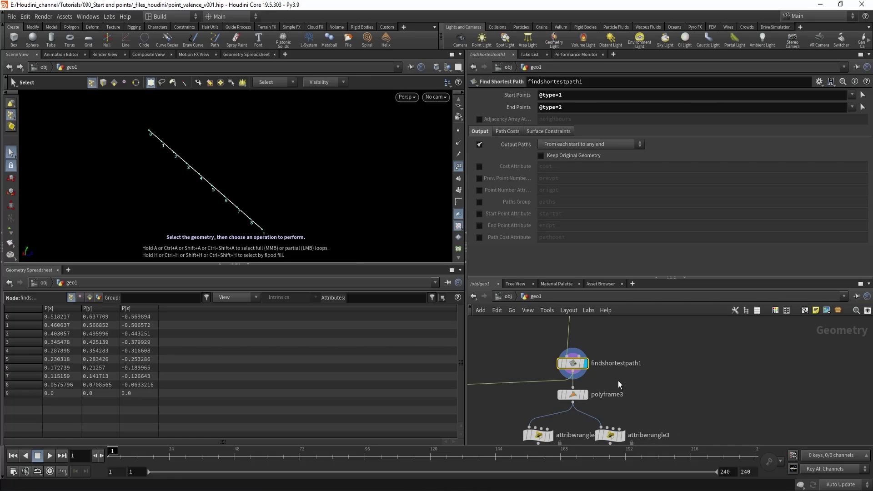
Step: Display sweep2 to inspect the tube built on the reordered curve
middle_click_drag(641, 403, 620, 318)
left_click(627, 394)
left_click(632, 393)
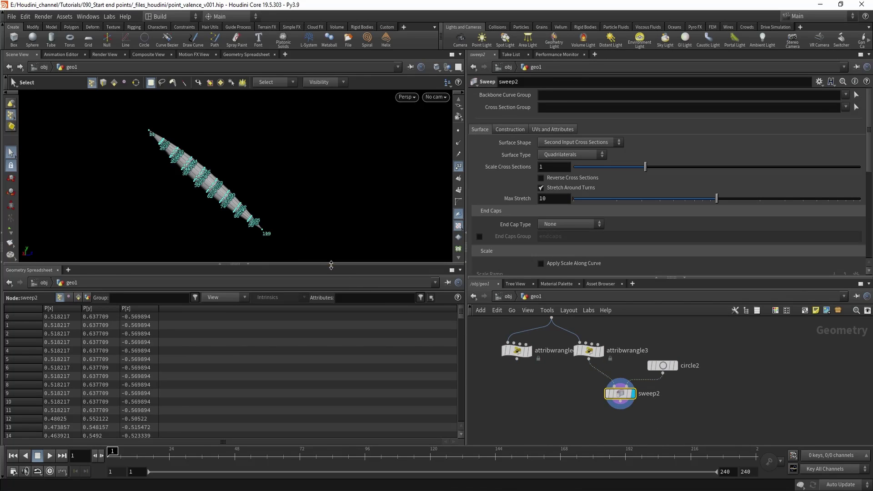
Step: Hide the point numbers and bypass findshortestpath1 to inspect the sweep2 tube built on the unordered curve
middle_click_drag(606, 350, 623, 394)
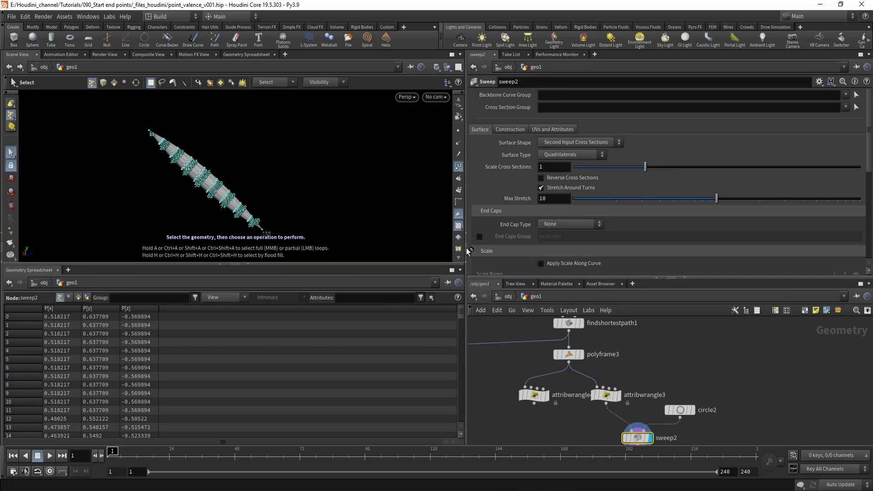
left_click(458, 166)
middle_click_drag(538, 337, 548, 391)
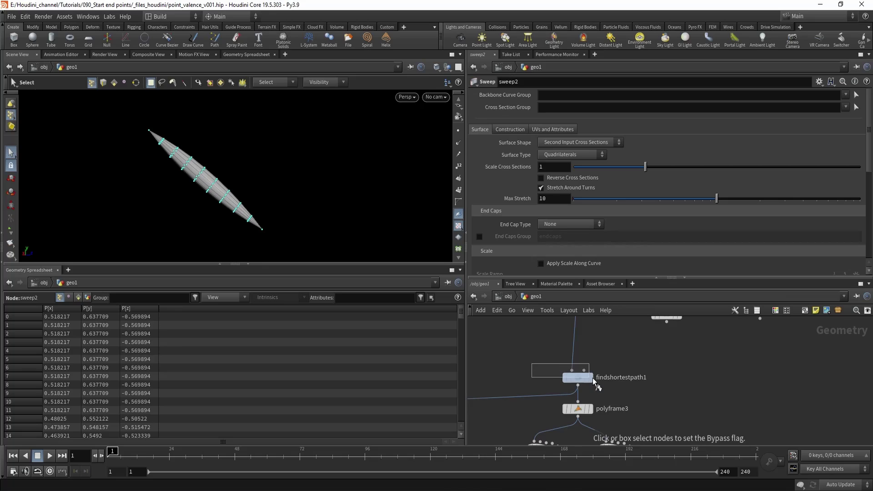
left_click(565, 377)
left_click_drag(196, 182, 251, 198, "alt")
key("s")
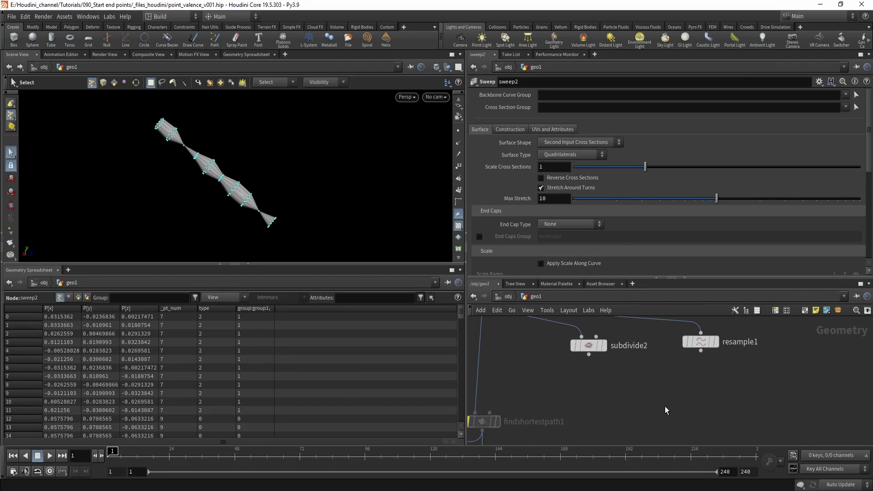
Step: Display subdivide2 and show point numbers in the viewport to examine the subdivided curve's point order
middle_click_drag(665, 406, 655, 440)
left_click_drag(617, 430, 552, 356)
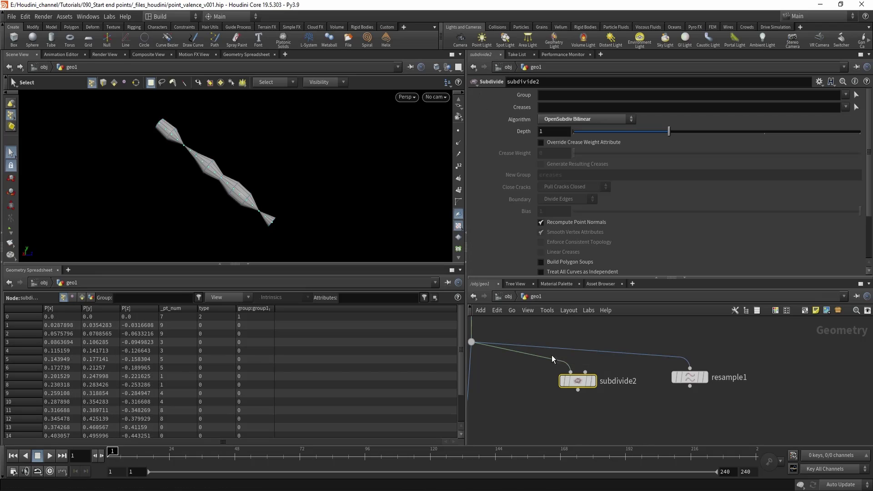
left_click(592, 381)
left_click(457, 166)
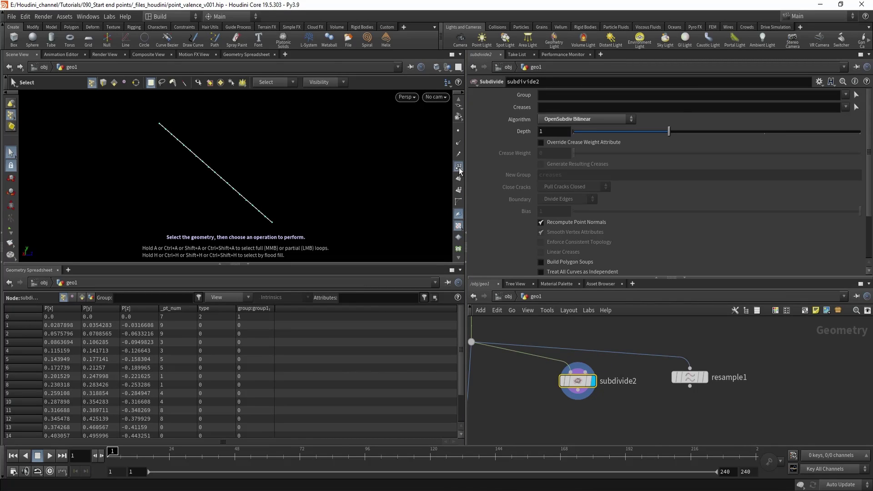
right_click_drag(250, 186, 304, 183, "alt")
left_click_drag(273, 186, 291, 185, "alt")
right_click_drag(290, 185, 266, 190, "alt")
Step: Display attribcopy1 and enlarge the viewport to examine the shuffled point order before subdivision
middle_click_drag(532, 348, 651, 417)
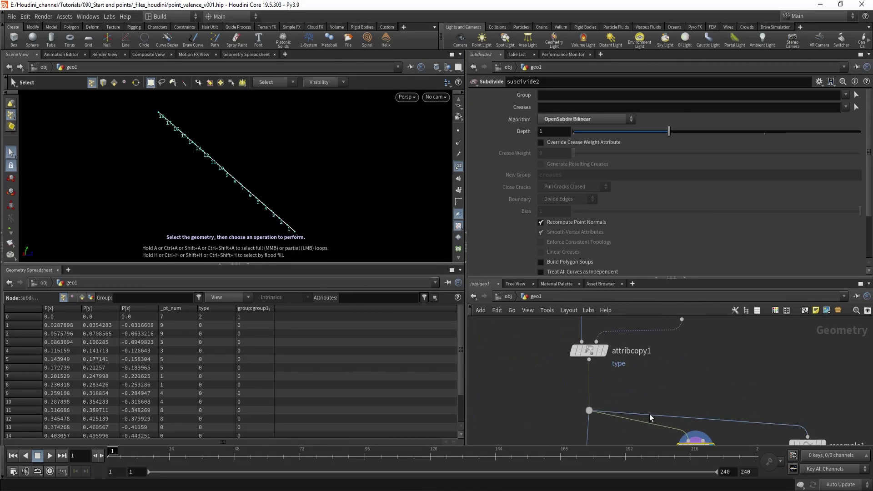
scroll(633, 385, "down", 1)
middle_click_drag(633, 384, 606, 373)
left_click_drag(522, 337, 580, 364)
key("r")
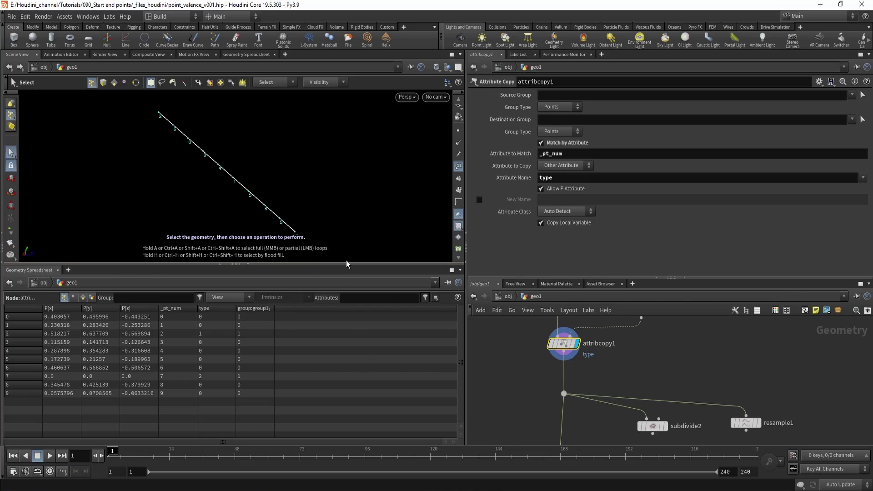
left_click_drag(348, 264, 341, 312)
key("Escape")
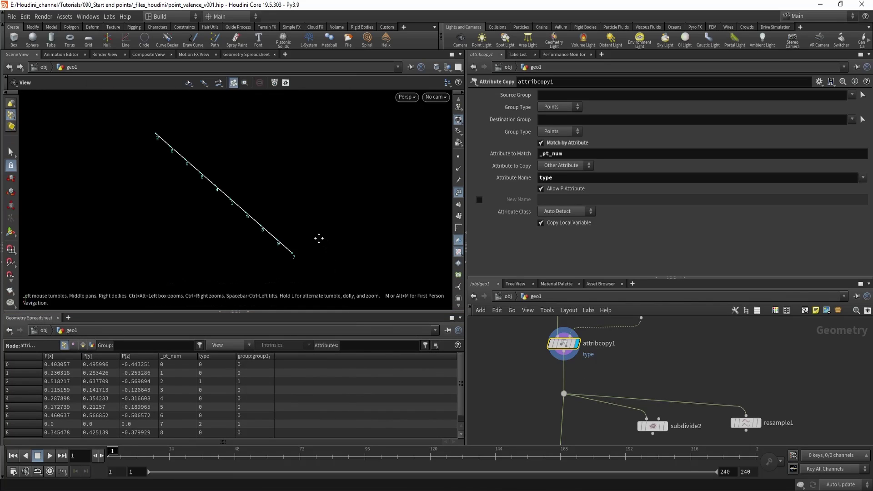
left_click_drag(318, 242, 274, 217)
key("s")
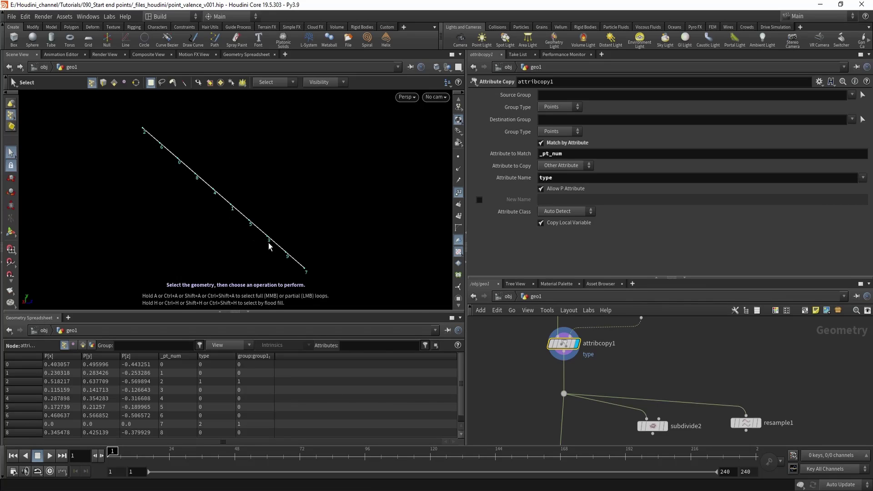
Step: Display subdivide2 again to compare its point numbering with the shuffled input curve
middle_click_drag(685, 382, 665, 355)
left_click_drag(665, 356, 621, 415)
key("r")
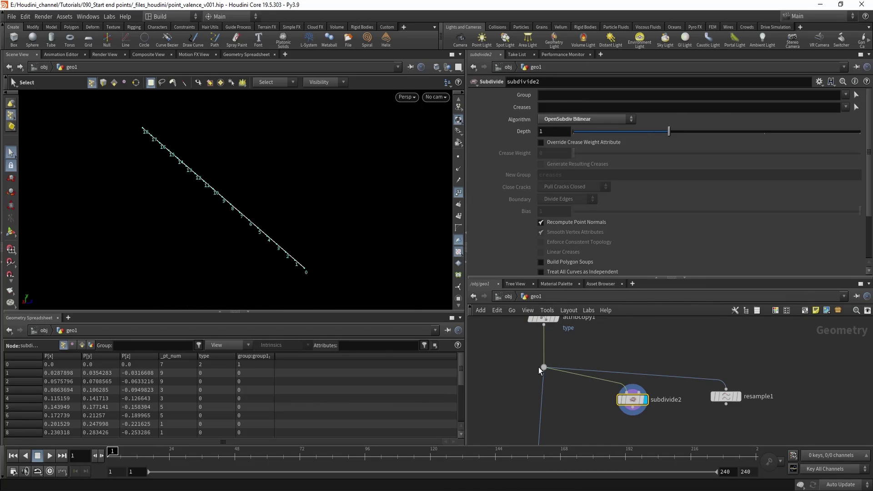
middle_click_drag(295, 235, 302, 237, "alt")
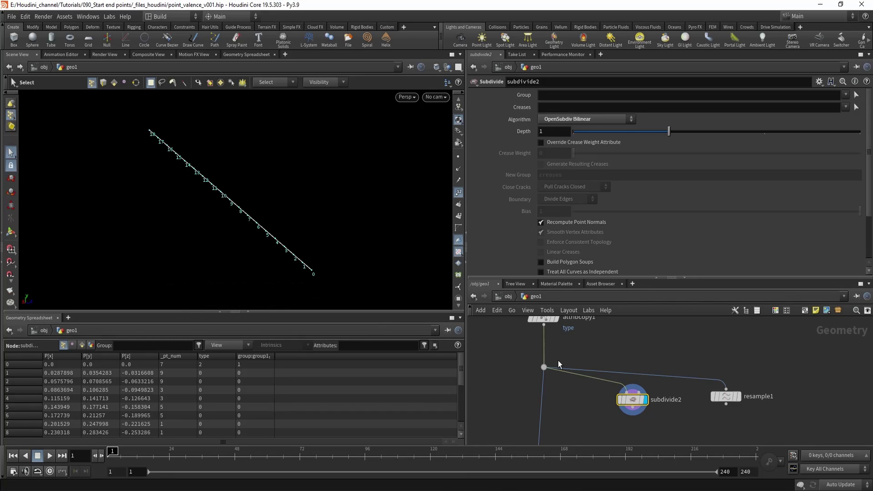
Step: Set switch1's Select Input to 0 to feed the fused curves into the network
scroll(558, 364, "down", 5)
middle_click_drag(519, 347, 558, 386)
scroll(514, 366, "up", 2)
left_click(506, 380)
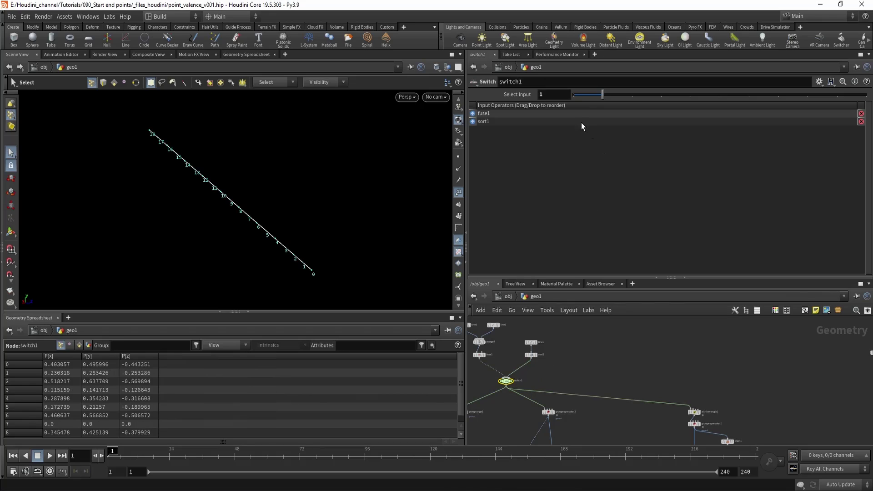
left_click(512, 381)
scroll(559, 358, "down", 3)
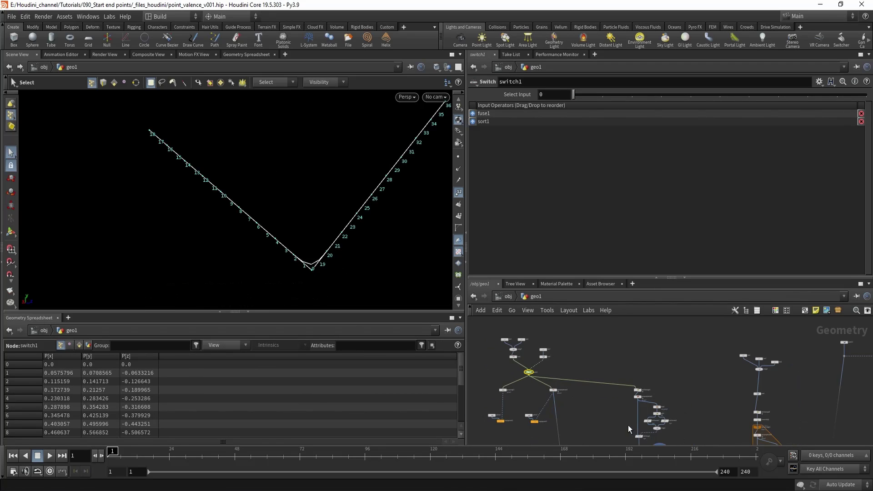
Step: Select subdivide2 and examine the point numbering along the subdivided fused curves
middle_click_drag(615, 413, 566, 337)
scroll(620, 390, "up", 6)
left_click_drag(607, 389, 577, 361)
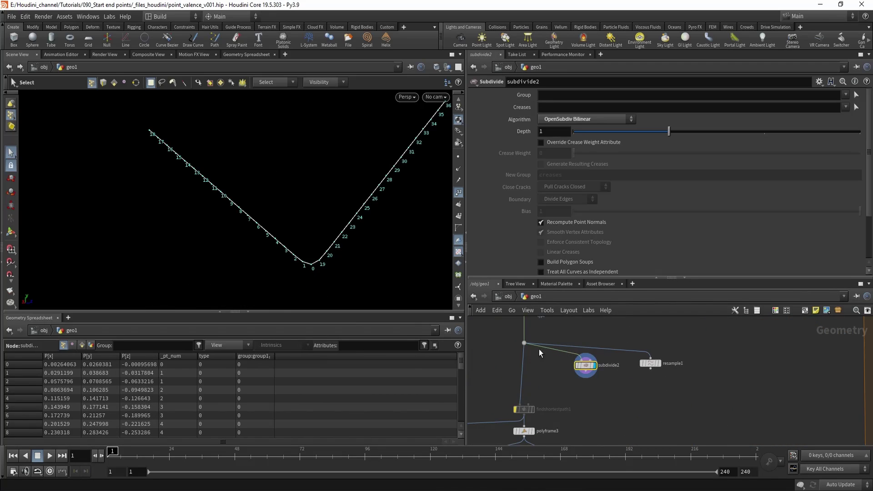
middle_click_drag(364, 247, 317, 245, "alt")
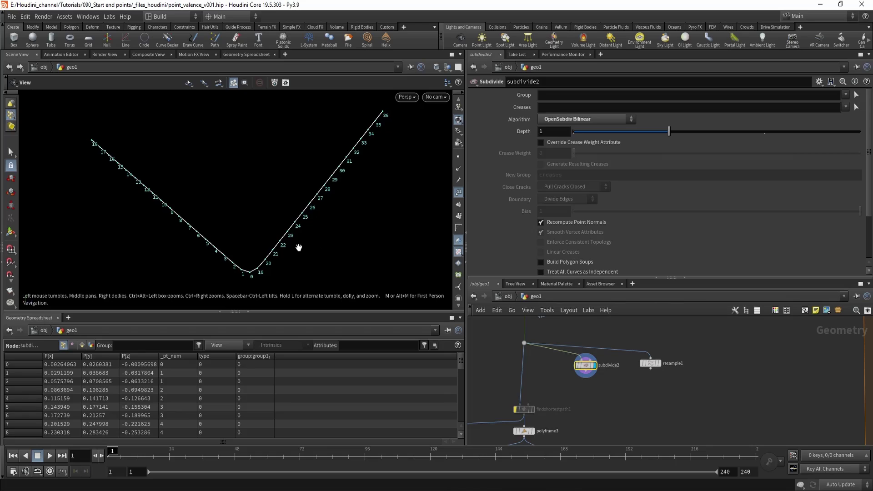
key("s")
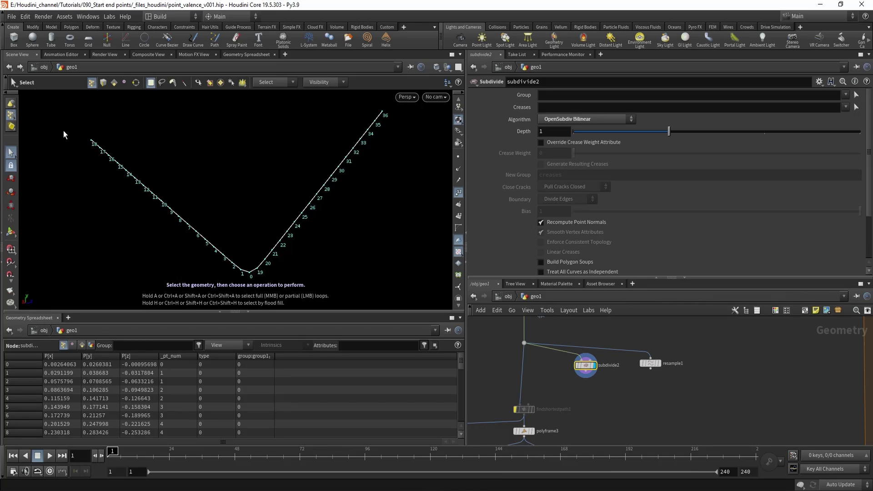
middle_click_drag(580, 389, 577, 399)
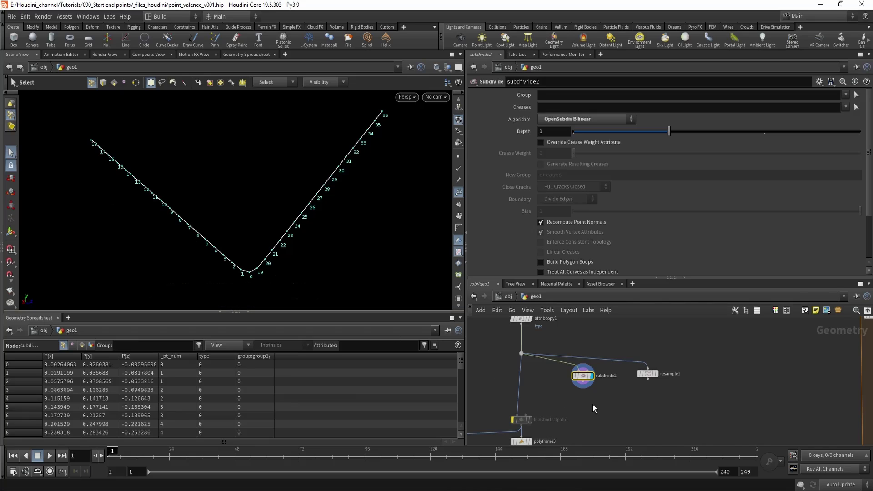
Step: Display resample1 to examine the point numbering it produces on the fused curves
middle_click_drag(673, 400, 665, 410)
left_click(650, 384)
scroll(630, 383, "down", 7)
mouse_move(621, 383)
middle_mouse_down()
mouse_move(632, 403)
mouse_move(620, 400)
middle_mouse_up()
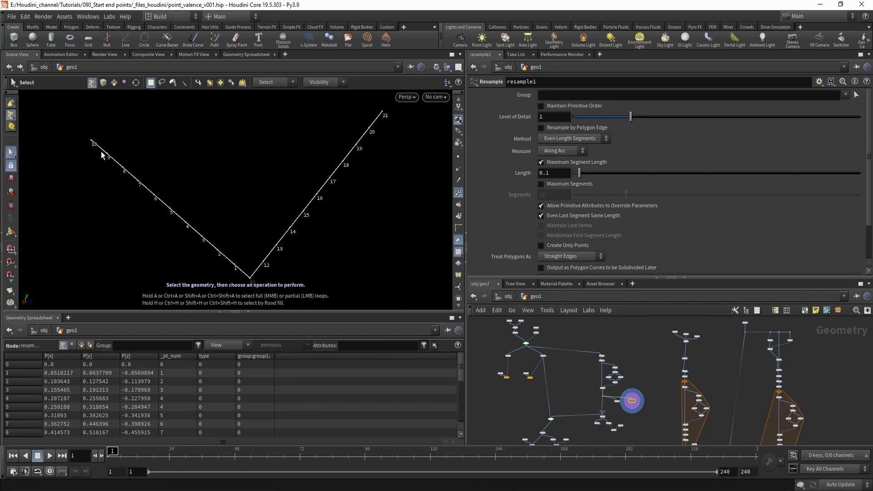
Step: Set switch1's Select Input to 1 to feed the sorted curve back into the network
middle_click_drag(530, 337, 534, 352)
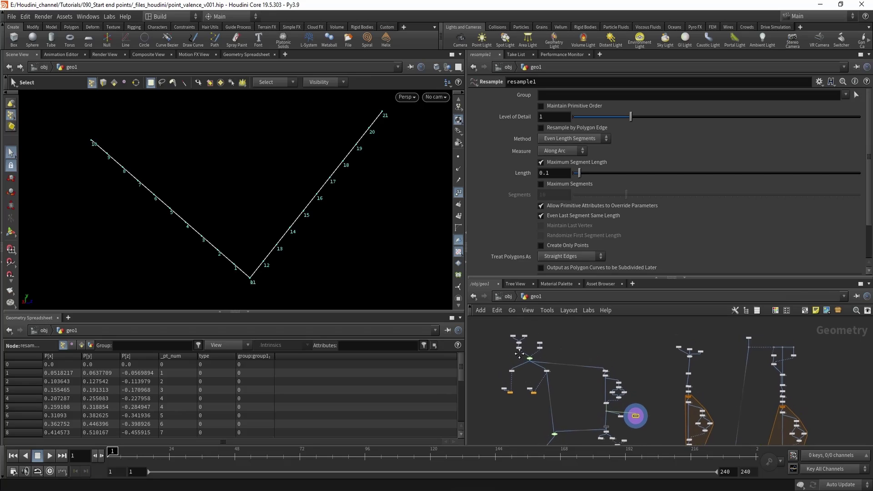
scroll(534, 351, "up", 4)
left_click(526, 365)
left_click(602, 94)
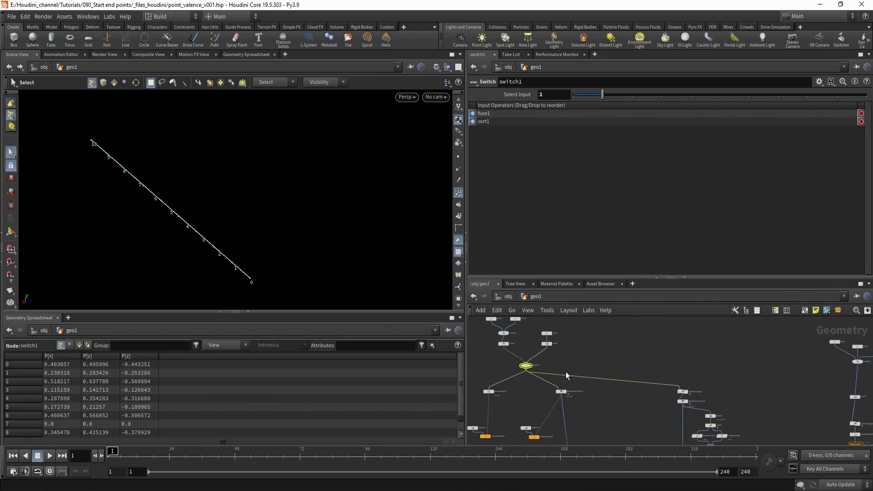
Step: Display resample1 again to examine its point numbering on the randomly sorted curve
scroll(567, 377, "down", 3)
middle_click_drag(612, 400, 587, 332)
scroll(659, 354, "up", 6)
left_click(609, 370)
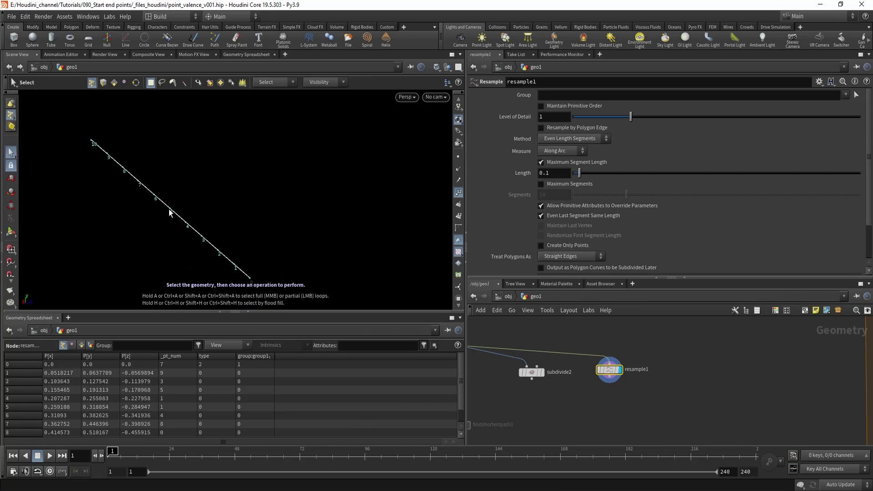
scroll(583, 393, "down", 3)
middle_click_drag(583, 394, 598, 341)
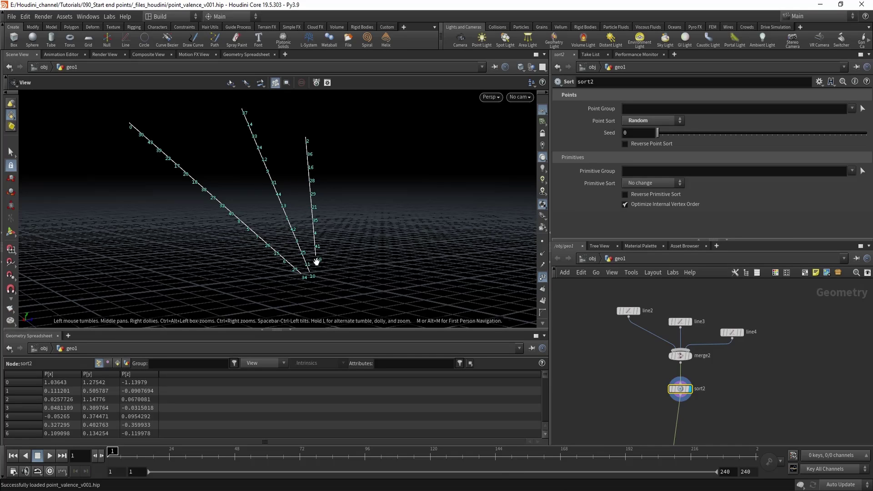
Step: Inspect the three shuffled lines from sort2 through attribwrangle5, and display connectivity1
left_click_drag(316, 261, 311, 258)
left_click_drag(291, 227, 307, 247)
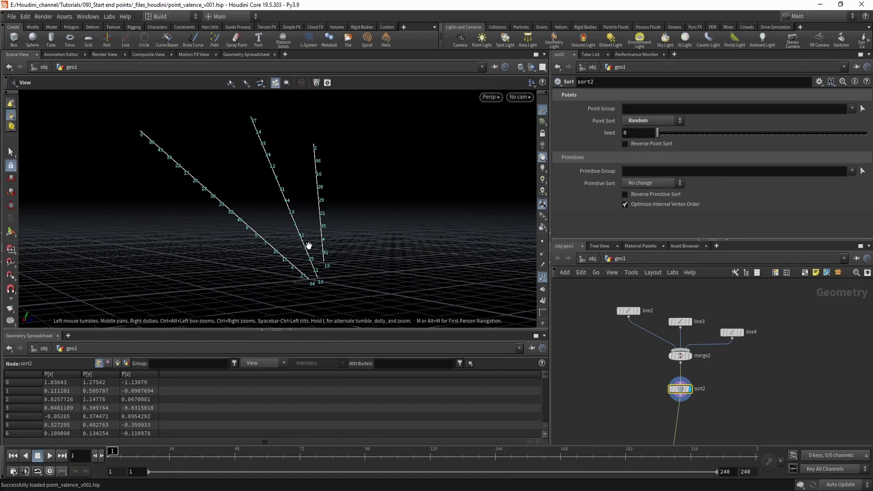
middle_click_drag(690, 414, 699, 375)
scroll(700, 374, "up", 3)
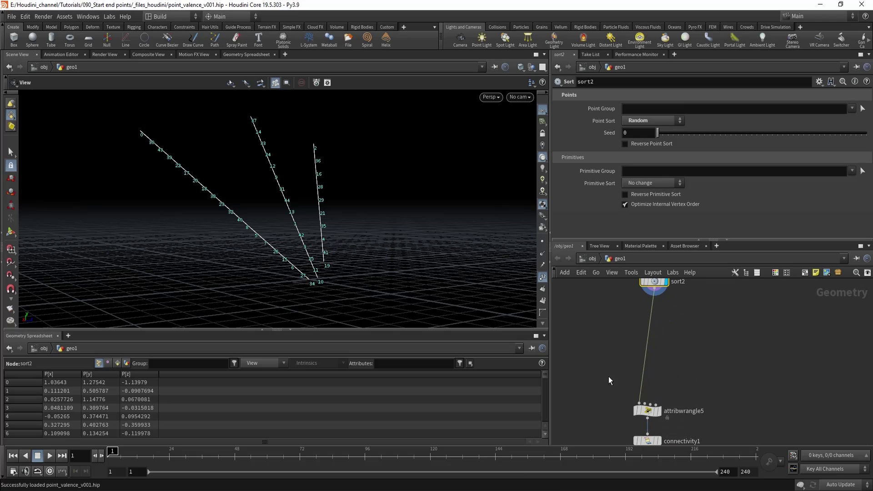
left_click(648, 412)
left_click_drag(650, 412, 657, 338)
middle_click_drag(597, 422, 594, 349)
left_click(655, 367)
left_click_drag(647, 370, 652, 306)
middle_click_drag(677, 317, 673, 368)
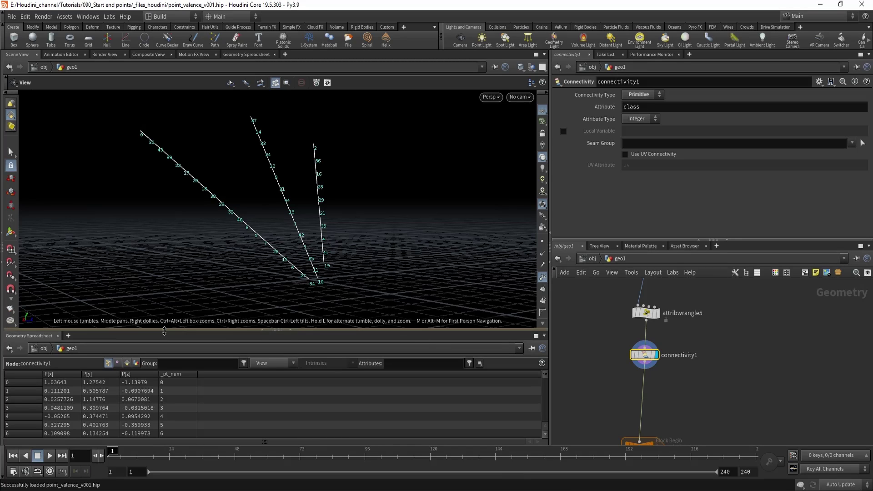
Step: Enlarge the geometry spreadsheet to examine connectivity1's _pt_num values beside the three numbered lines
left_click_drag(164, 330, 165, 326)
left_click_drag(221, 251, 227, 259)
middle_click_drag(241, 261, 235, 270)
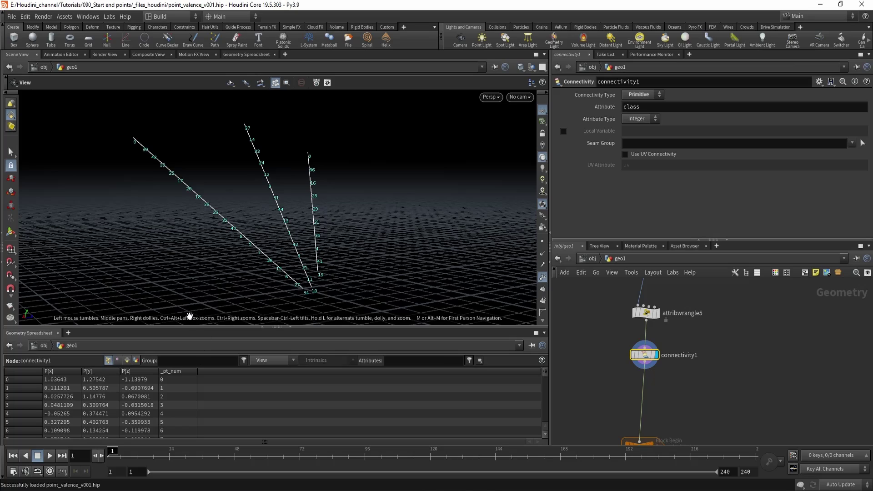
left_click_drag(188, 327, 187, 296)
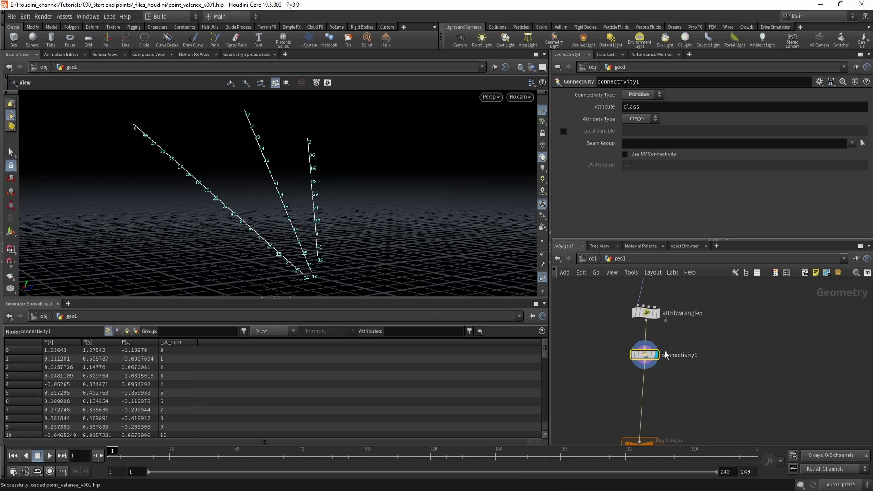
Step: Compare the for-each block below connectivity1 with the earlier single-curve node chain starting at attribwrangle1
middle_click_drag(692, 396, 681, 332)
scroll(683, 345, "down", 5)
middle_click_drag(713, 359, 698, 303)
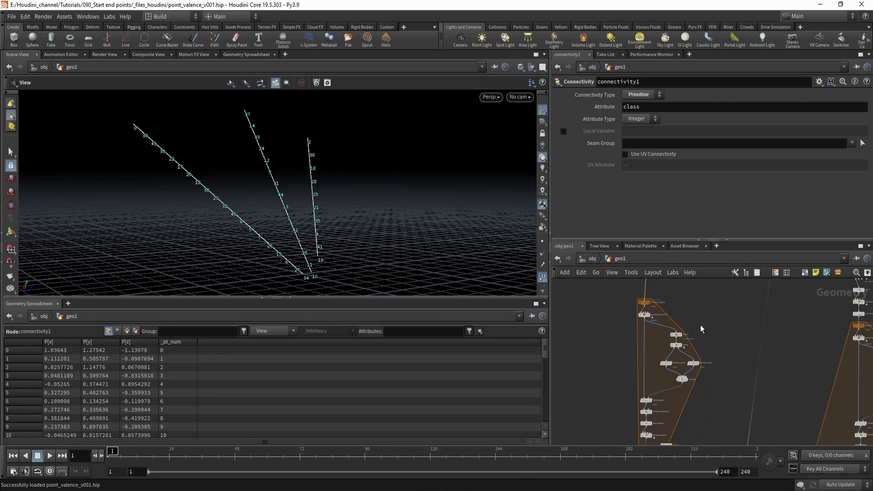
scroll(701, 329, "down", 5)
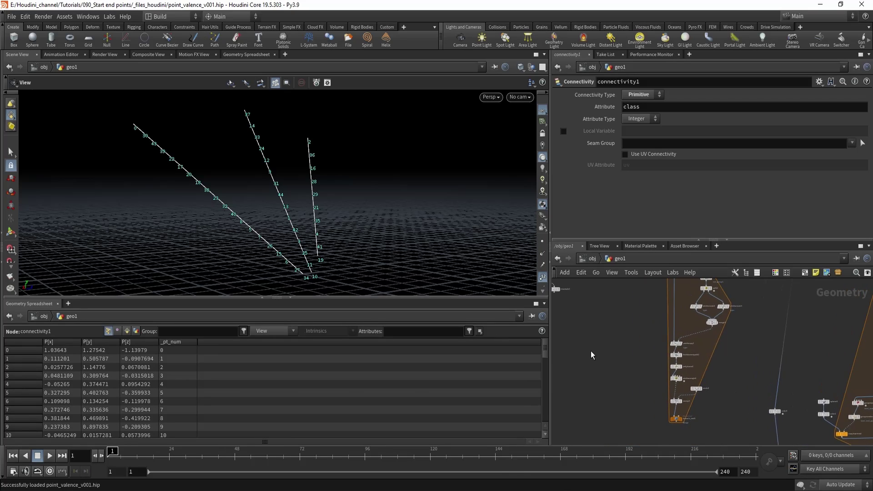
scroll(591, 355, "down", 4)
middle_click_drag(610, 353, 688, 403)
scroll(680, 376, "up", 3)
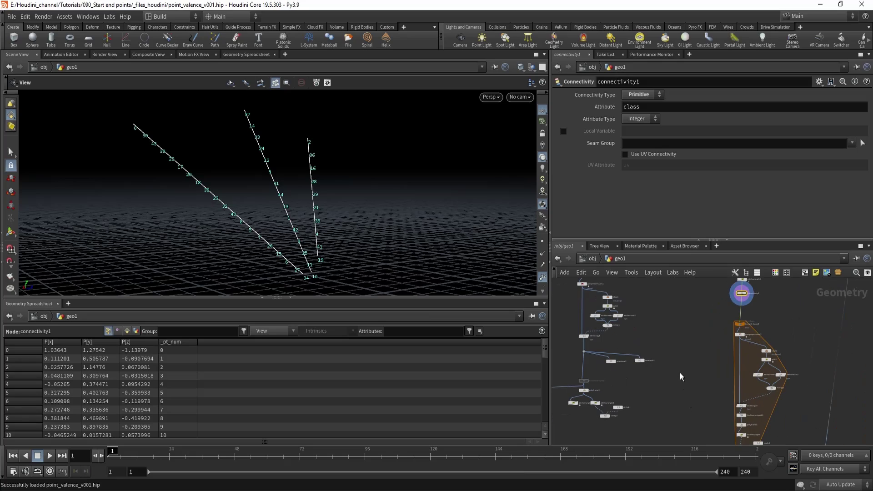
middle_click_drag(622, 321, 641, 345)
scroll(616, 323, "up", 2)
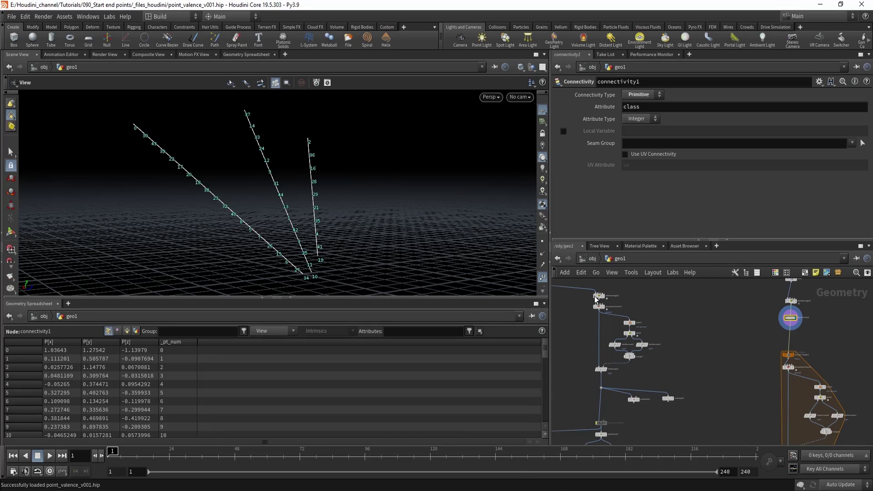
scroll(615, 312, "up", 3)
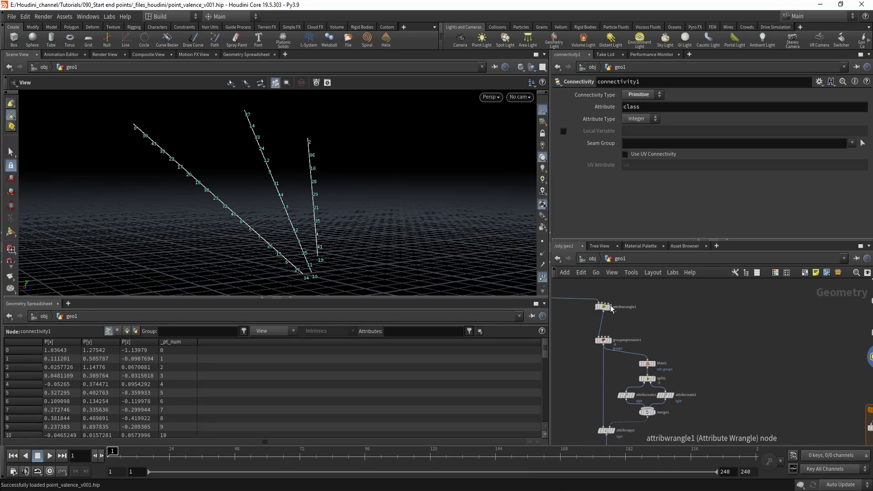
scroll(610, 305, "up", 2)
scroll(660, 314, "down", 4)
scroll(702, 353, "up", 2)
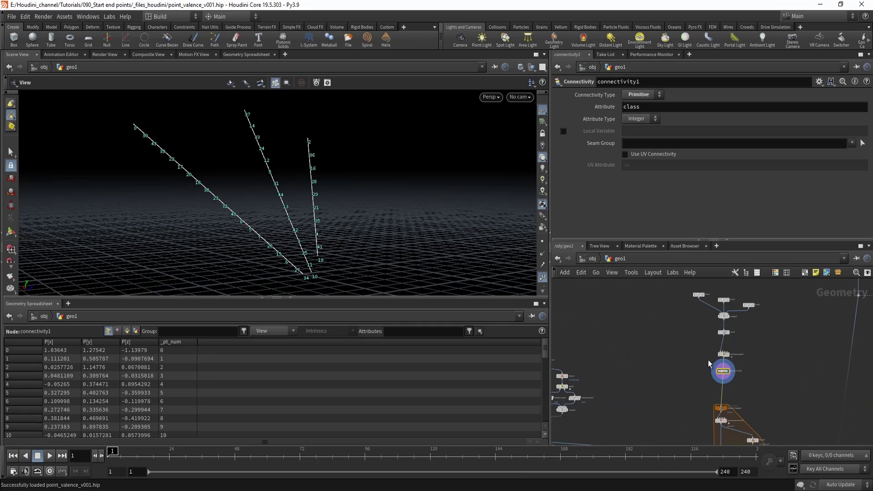
Step: Display groupexpression3 inside the for-each block to inspect the end-point group on a single curve
scroll(715, 359, "down", 5)
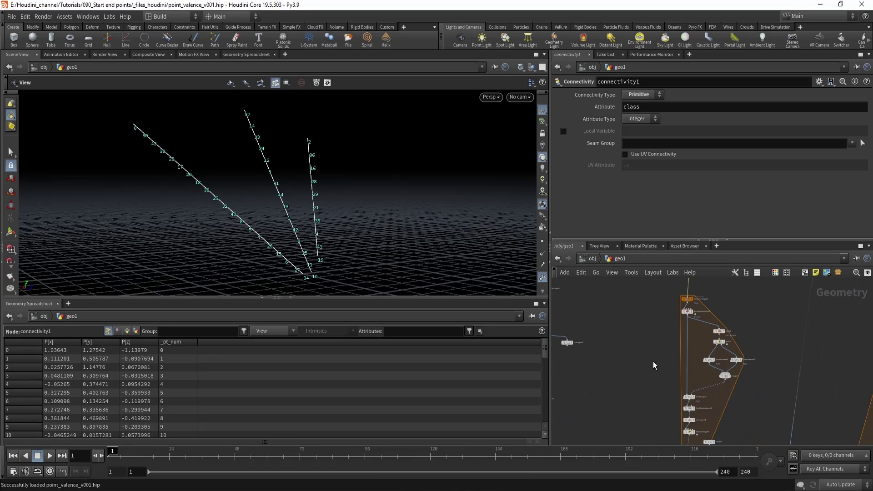
scroll(637, 323, "up", 3)
left_click(667, 310)
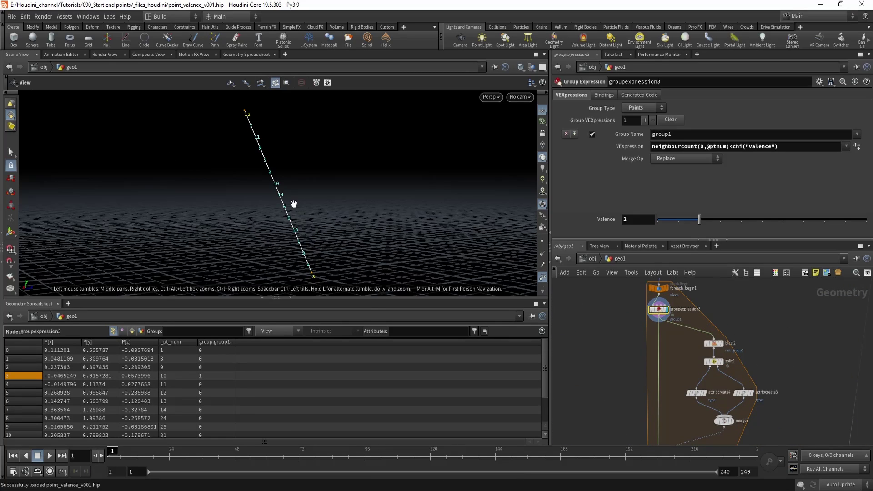
Step: Enlarge the viewport, then display blast2 and split2 inside the for-each block to inspect the isolated end points
left_click_drag(375, 299, 375, 340)
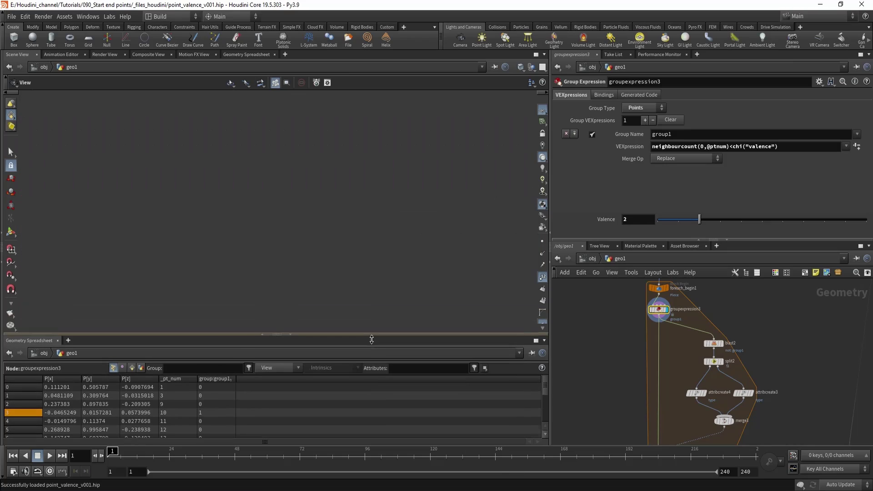
left_click(721, 344)
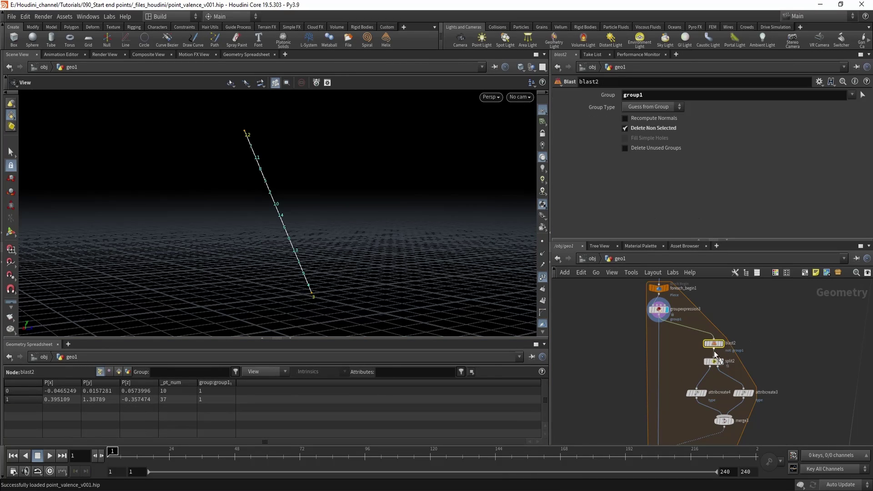
middle_click_drag(757, 347, 709, 327)
left_click(672, 342)
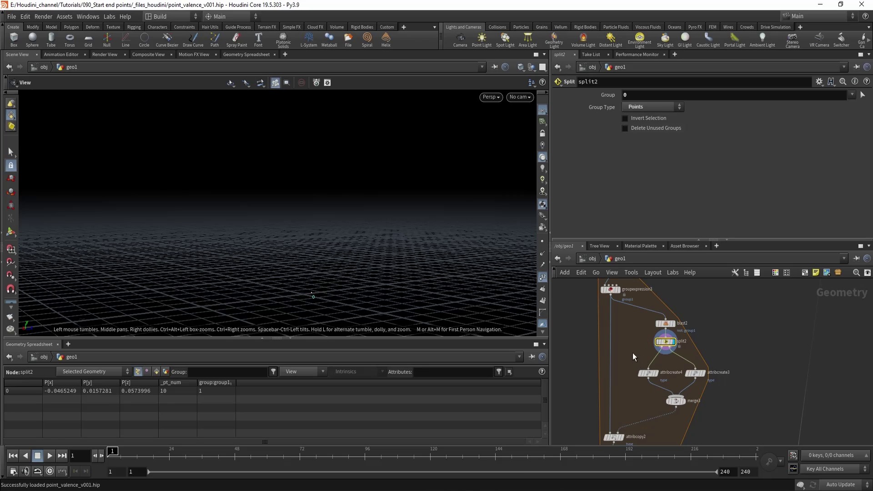
Step: Display attribcreate4, attribcreate3 and merge3 in turn to inspect the type values assigned to the two end points
left_click(648, 372)
left_click(700, 374)
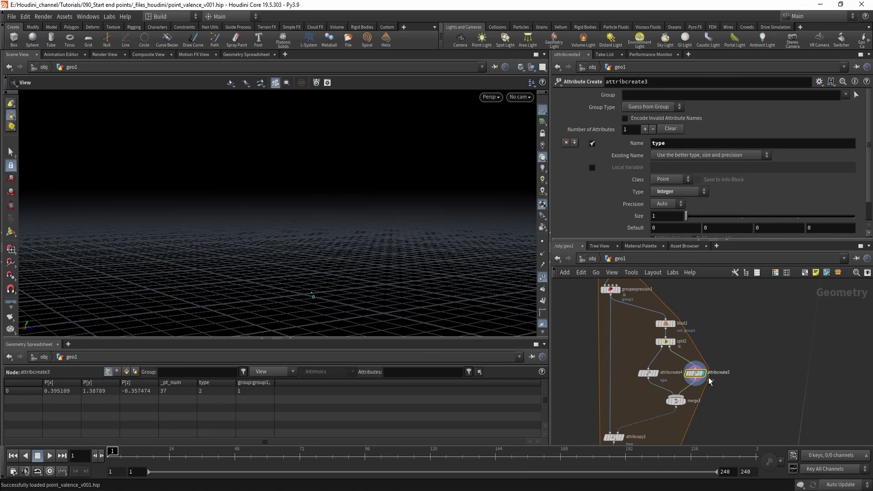
middle_click_drag(710, 380, 700, 343)
scroll(622, 213, "down", 2)
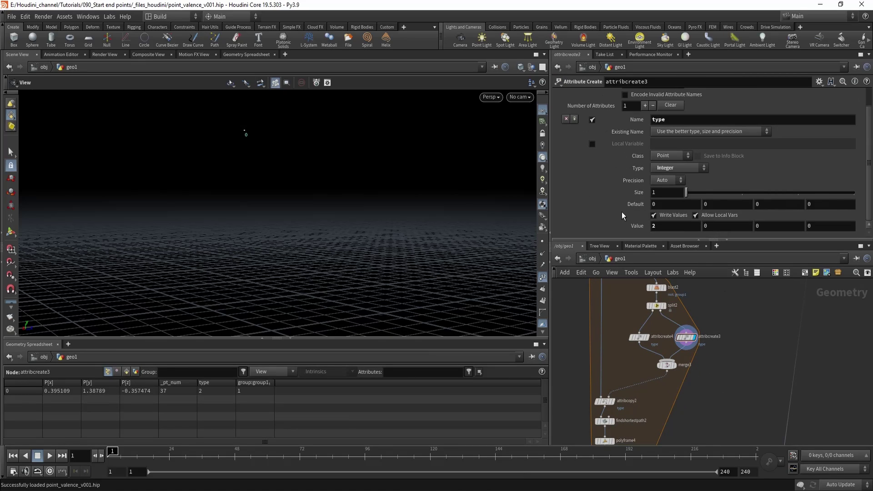
left_click_drag(675, 377, 676, 379)
key("r")
middle_click_drag(643, 395, 651, 386)
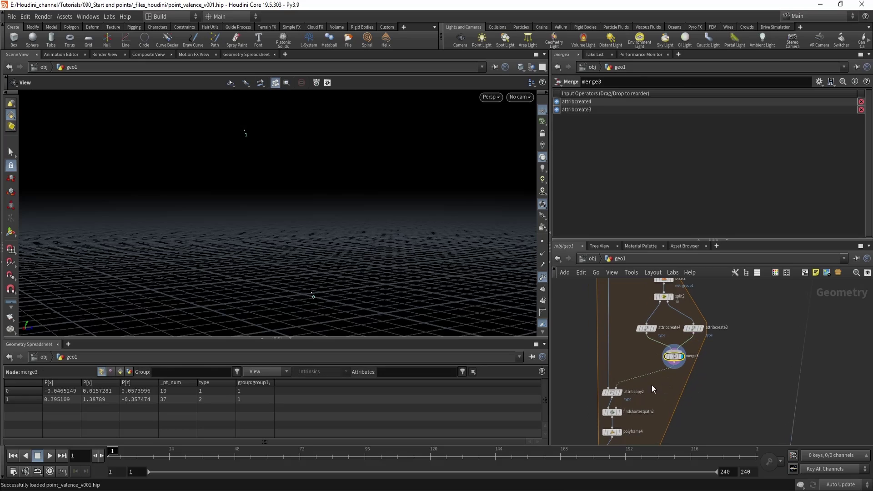
Step: Display attribcopy2, findshortestpath2, polyframe4 and attribwrangle6 in turn to inspect the point order and pscale on the single curve
left_click_drag(594, 383, 636, 400)
key("r")
middle_click_drag(665, 405, 681, 363)
left_click(634, 368)
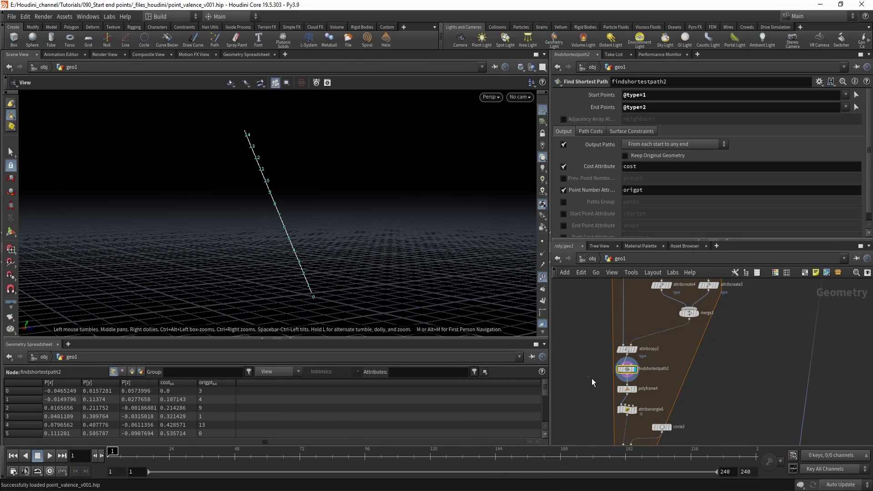
left_click_drag(591, 378, 646, 396)
key("r")
middle_click_drag(673, 395, 675, 346)
left_click_drag(585, 357, 635, 371)
key("r")
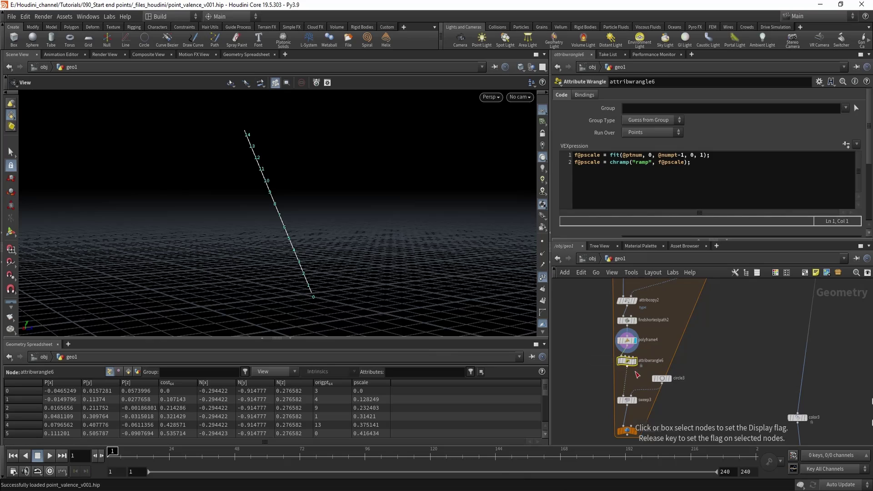
Step: Display sweep3 and foreach_end1 to view the three swept curves, and hide the point numbers
middle_click_drag(601, 386, 612, 351)
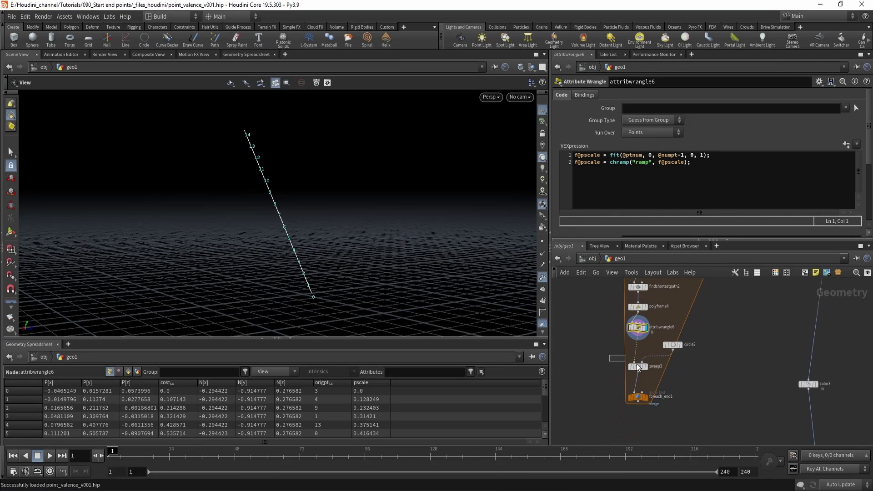
left_click(638, 367)
key("r")
left_click_drag(622, 397, 648, 405)
key("r")
left_click_drag(354, 253, 374, 264)
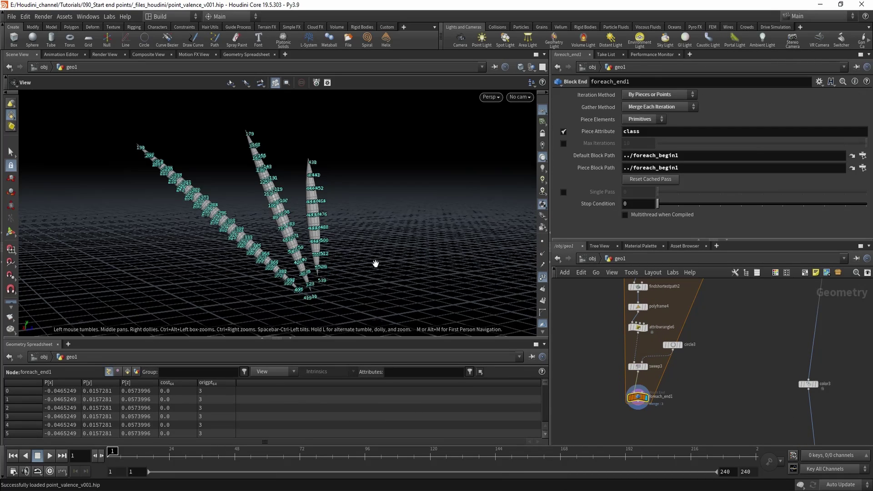
left_click(542, 276)
middle_click_drag(323, 240, 330, 254)
Step: Bypass findshortestpath2 inside the for-each block and inspect the three swept curves
middle_click_drag(605, 331, 620, 366)
scroll(634, 335, "up", 2)
key("q")
left_click_drag(621, 301, 698, 317)
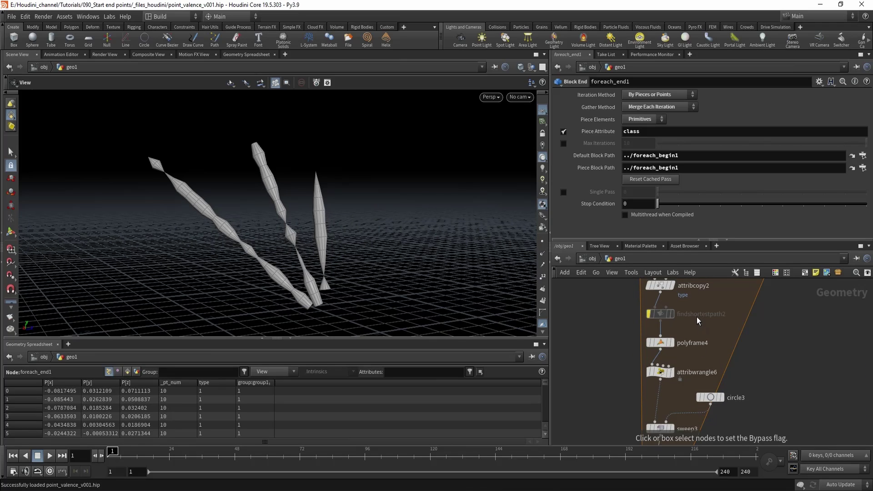
key("q")
left_click_drag(333, 252, 362, 260)
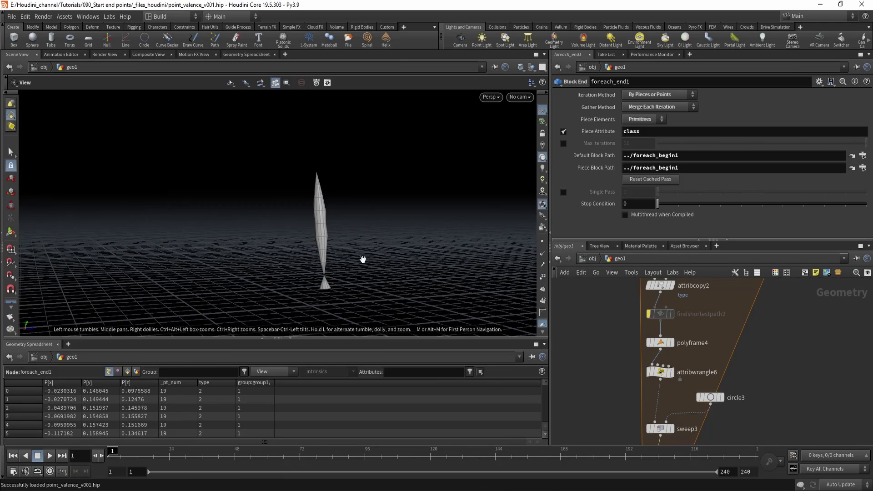
Step: Re-enable findshortestpath2 and orbit around the three swept curves to check their taper
middle_click_drag(623, 386, 619, 409)
left_click(653, 420)
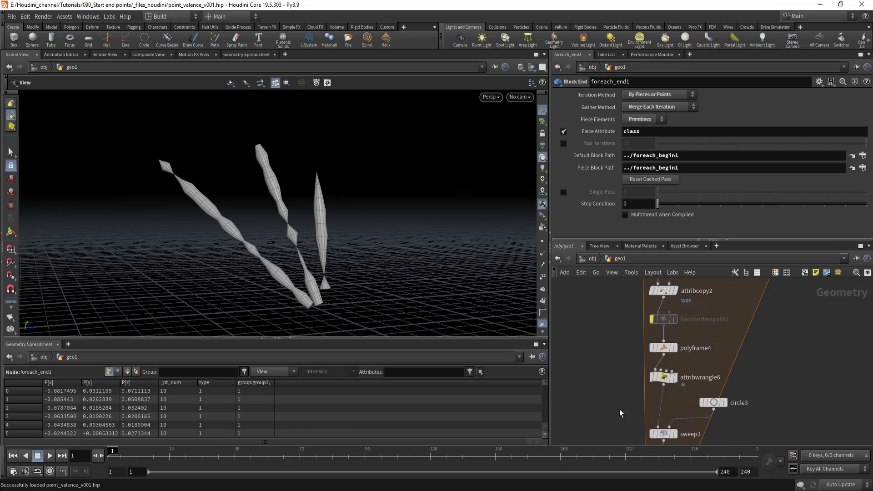
key("q")
left_click_drag(624, 308, 688, 346)
left_click_drag(311, 235, 357, 183)
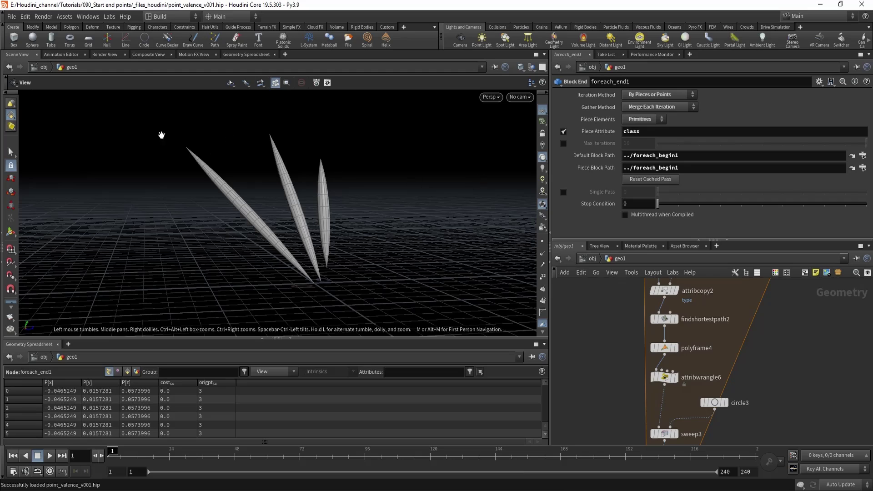
Step: Display merge5 at the end of the fur example to view the swept curves on the sphere
scroll(620, 359, "down", 6)
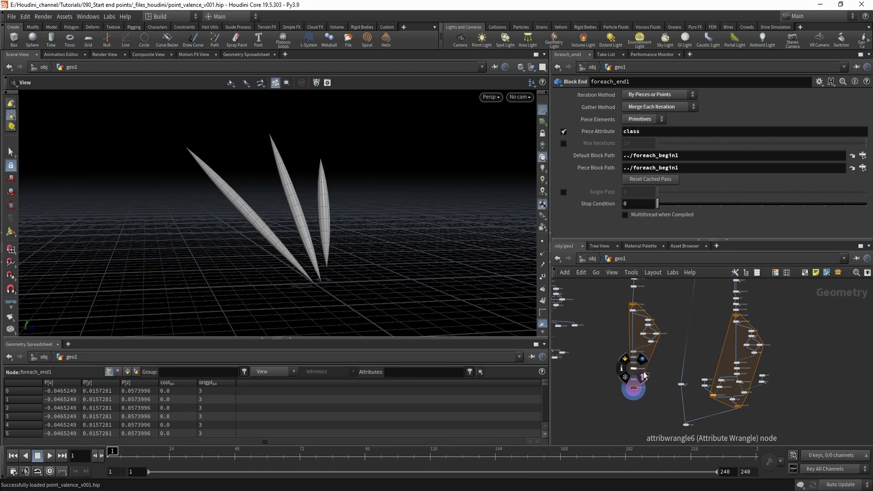
middle_click_drag(709, 380, 717, 373)
scroll(717, 373, "up", 3)
key("r")
left_click_drag(651, 385, 694, 409)
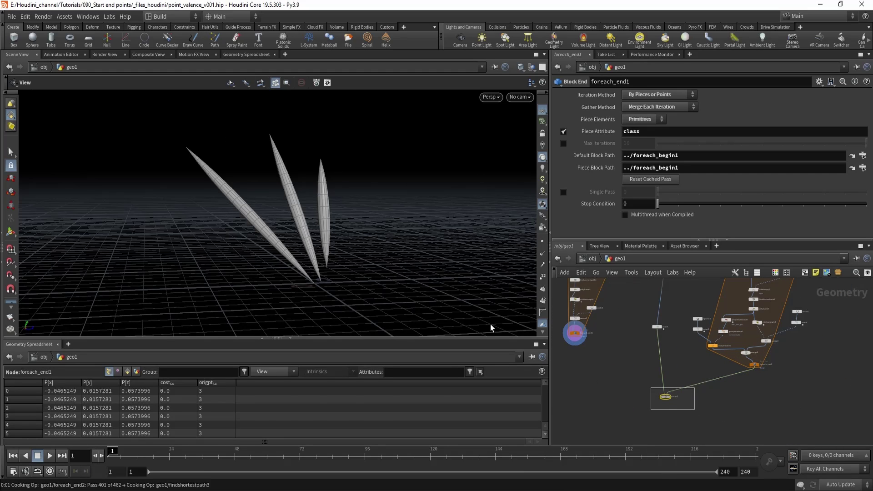
left_click_drag(359, 262, 248, 216)
scroll(668, 334, "up", 5)
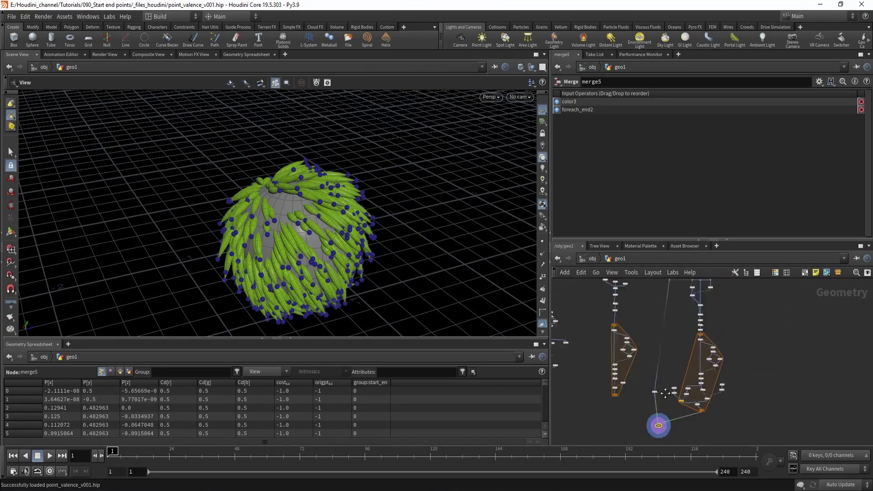
Step: Examine merge5's swept curves and end-point spheres alongside the node chain that builds them
scroll(673, 339, "up", 3)
middle_click_drag(591, 392, 645, 360)
scroll(740, 355, "down", 2)
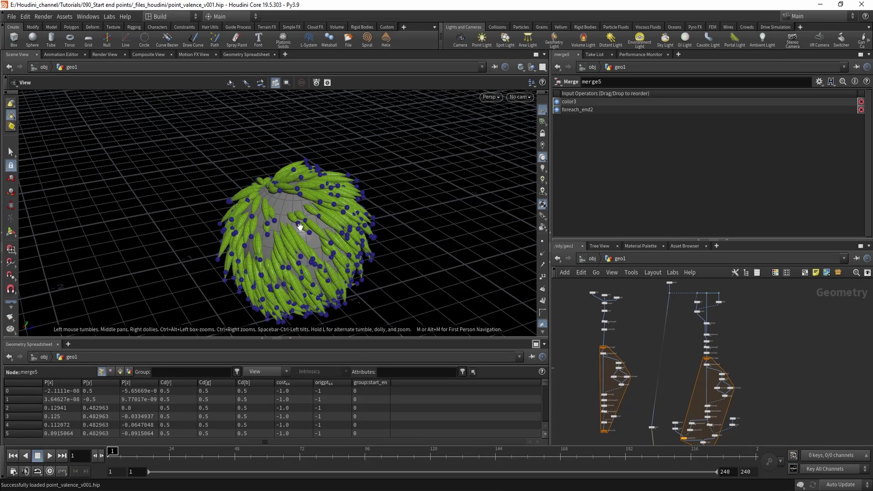
left_click_drag(298, 221, 325, 253, "alt")
right_click_drag(325, 253, 252, 191, "alt")
left_click_drag(252, 191, 415, 230)
middle_click_drag(652, 357, 640, 225)
scroll(703, 333, "up", 4)
left_click_drag(733, 323, 669, 290)
left_click(681, 292)
left_click_drag(301, 212, 331, 160)
Step: Display foreach_end1 again and frame the three swept curves
scroll(590, 348, "down", 3)
middle_click_drag(590, 348, 721, 376)
scroll(610, 343, "up", 3)
left_click_drag(711, 381, 666, 358)
key("r")
right_click_drag(245, 239, 264, 208)
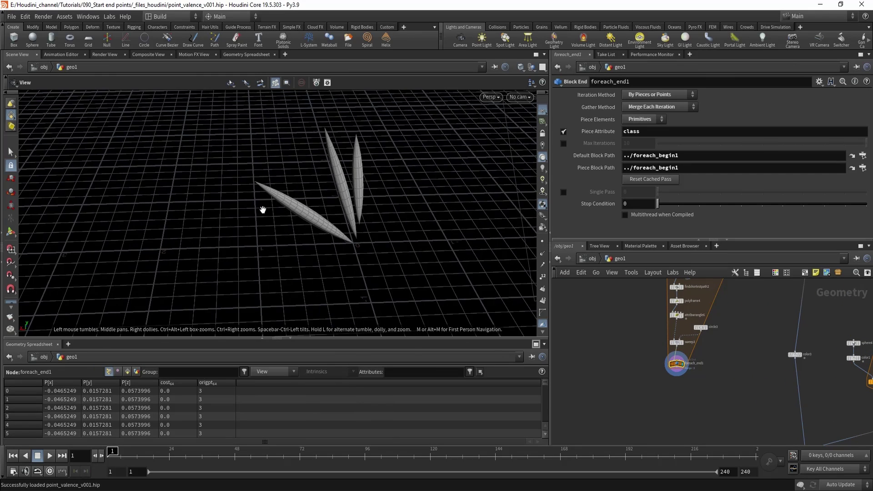
left_click_drag(263, 209, 281, 235)
scroll(672, 364, "up", 3)
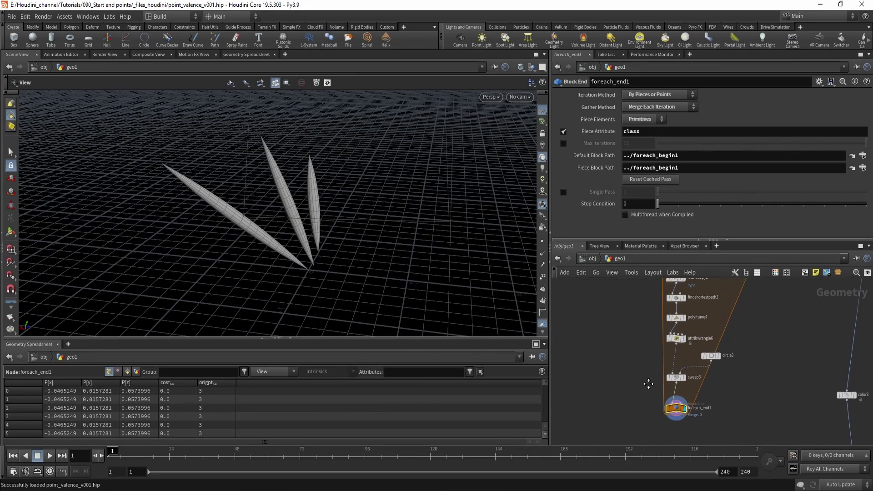
Step: Bypass attribwrangle6, circle3 and sweep3 in the for-each block, and display foreach_end1's plain lines
left_click(673, 388)
left_click(666, 353)
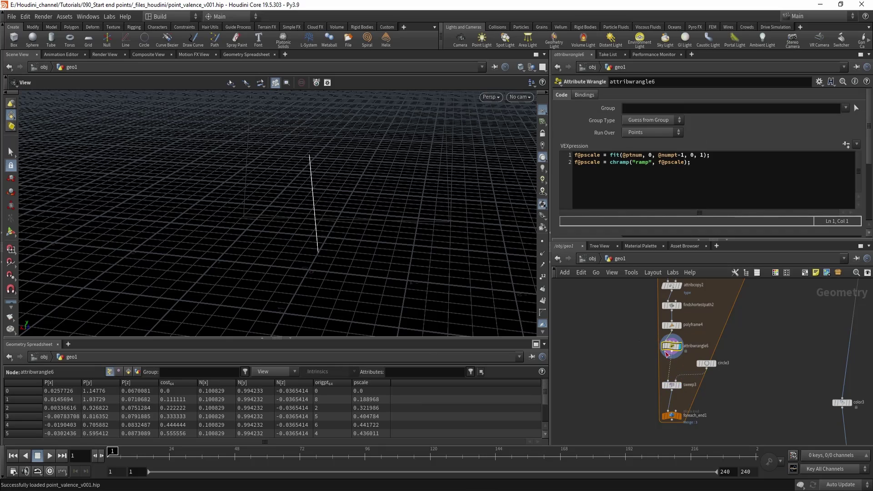
left_click_drag(642, 345, 709, 389)
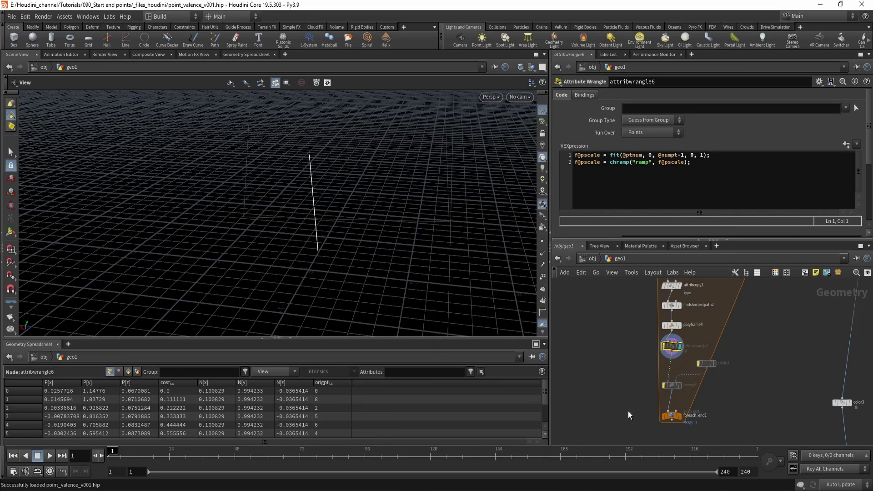
left_click(673, 415)
left_click_drag(487, 268, 487, 256)
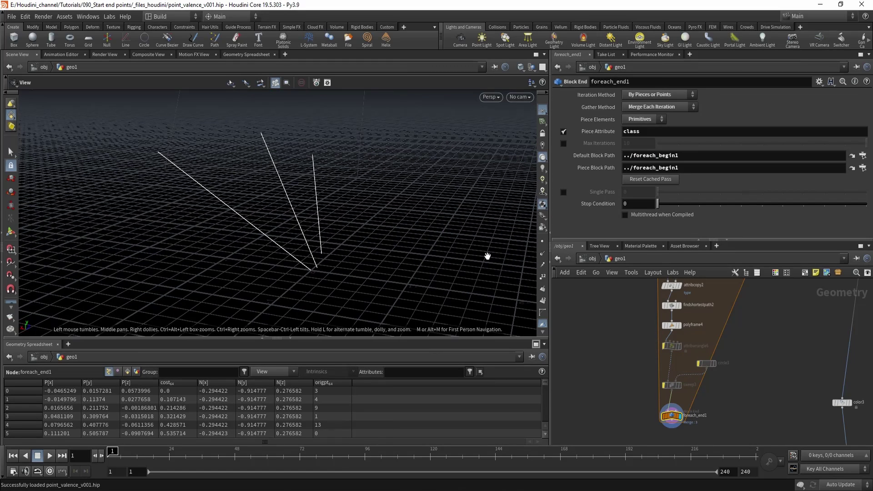
Step: Show point numbers on foreach_end1's three lines and examine the point order and direction along each line
left_click(542, 278)
left_click_drag(382, 247, 344, 271)
middle_click_drag(656, 353, 635, 371)
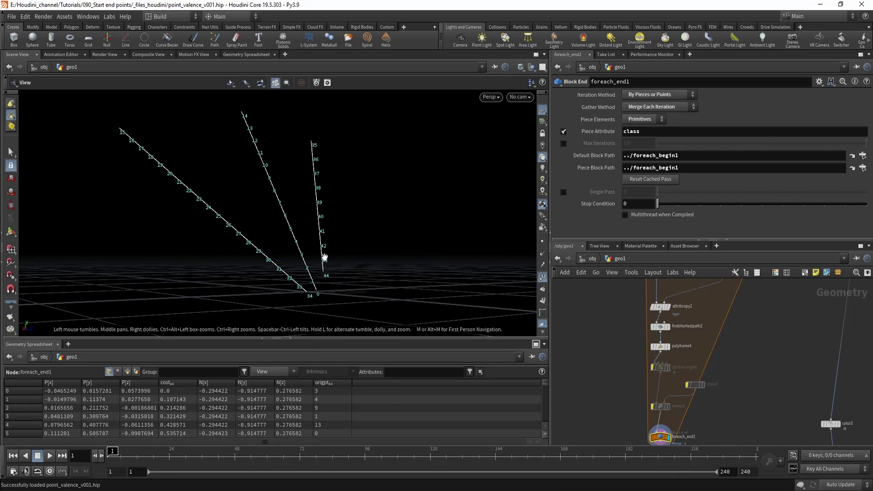
left_click_drag(325, 258, 344, 285)
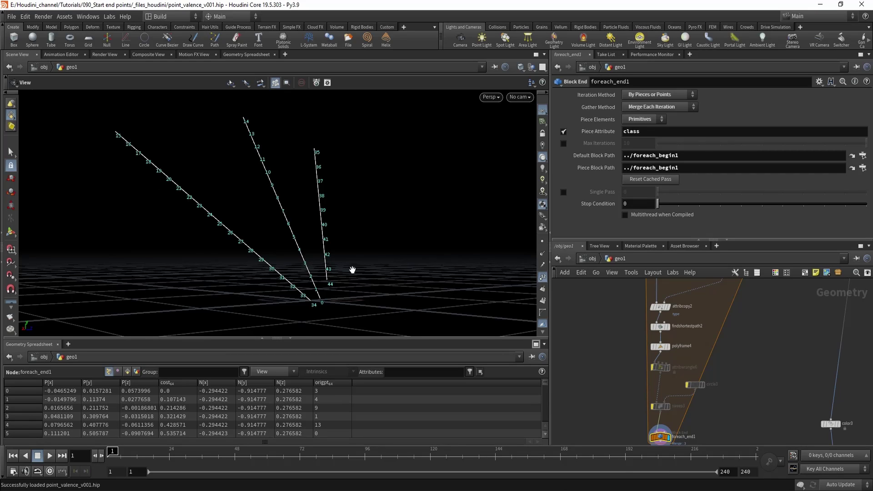
left_click_drag(353, 271, 329, 172)
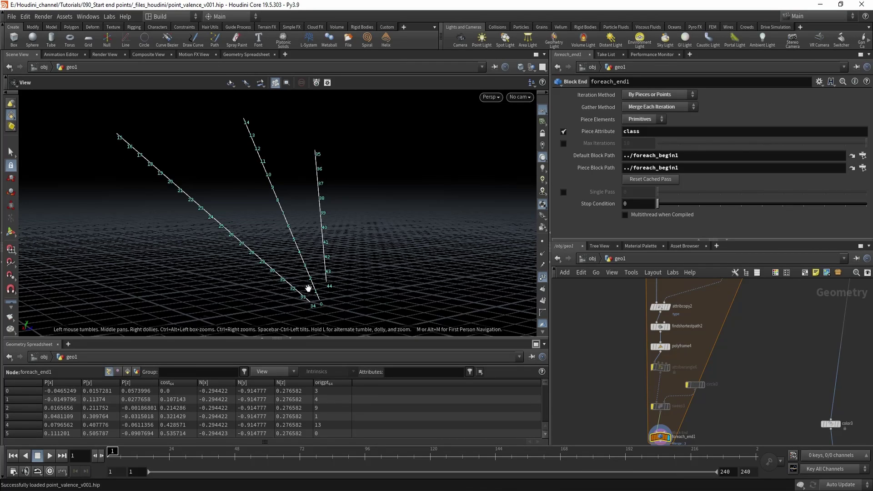
Step: Display foreach_end2 of the fur example, hide the point numbers, and inspect the swept curves with their end spheres
scroll(651, 416, "down", 8)
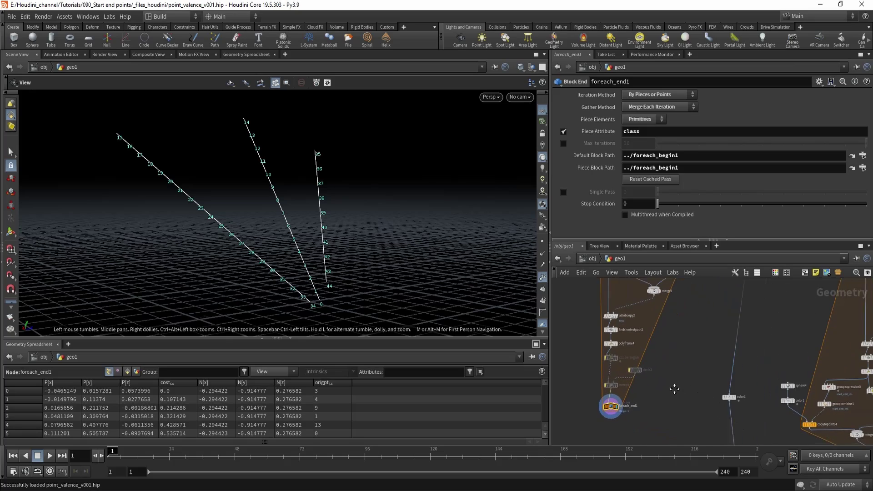
scroll(653, 407, "up", 5)
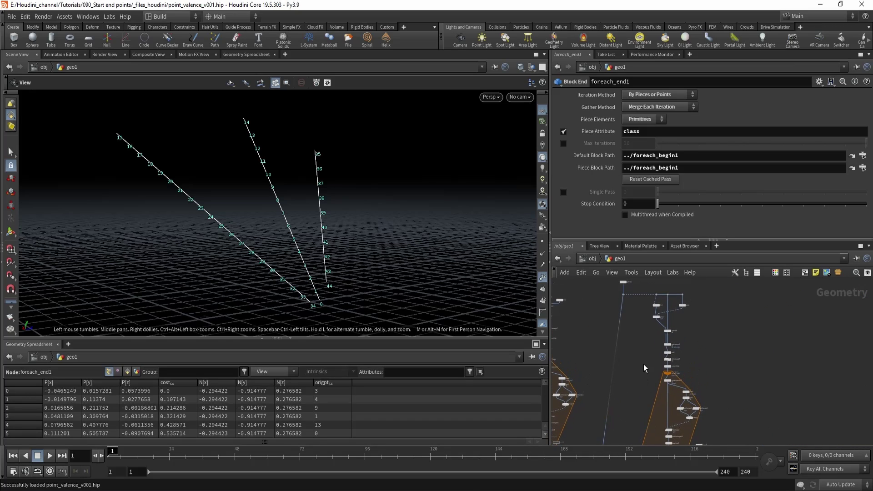
middle_click_drag(654, 425, 649, 383)
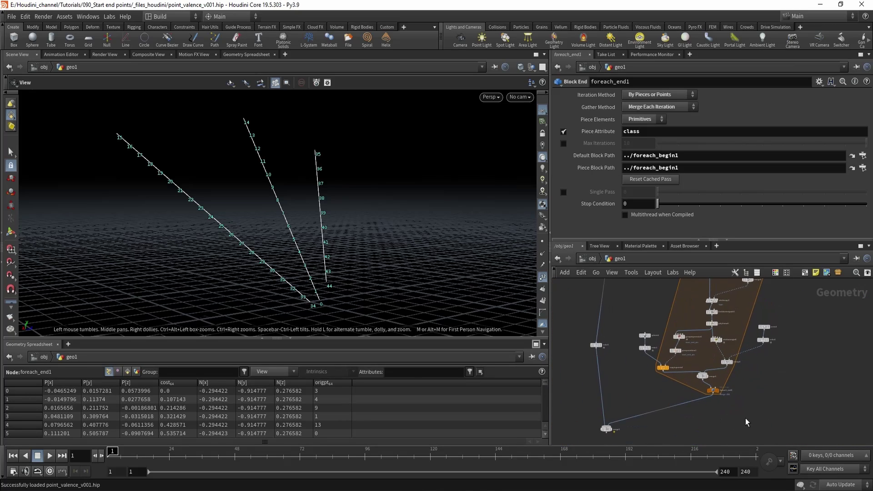
left_click(712, 390)
middle_click_drag(327, 255, 291, 194)
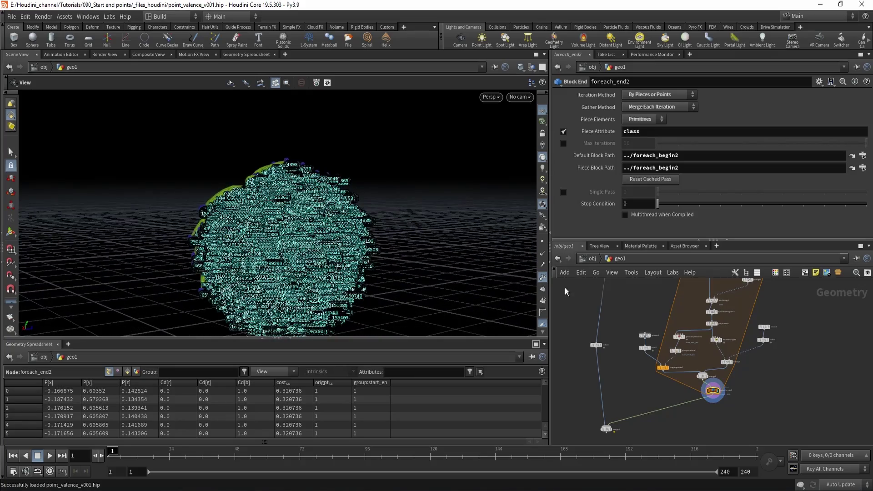
left_click(542, 277)
left_click_drag(197, 191, 300, 192)
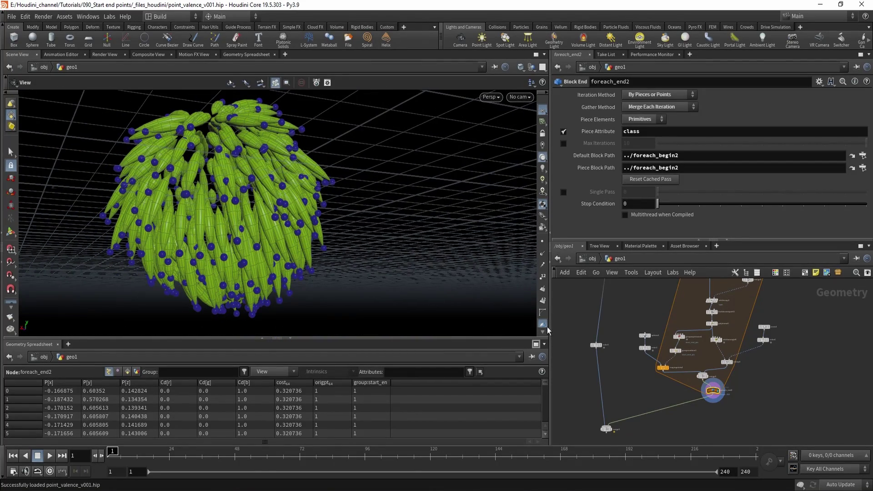
Step: Display fur1 at the start of the fur example's node chain to inspect the generated curves
scroll(573, 343, "down", 2)
middle_click_drag(712, 300, 713, 378)
scroll(713, 378, "down", 2)
middle_click_drag(688, 332, 680, 392)
scroll(674, 367, "up", 4)
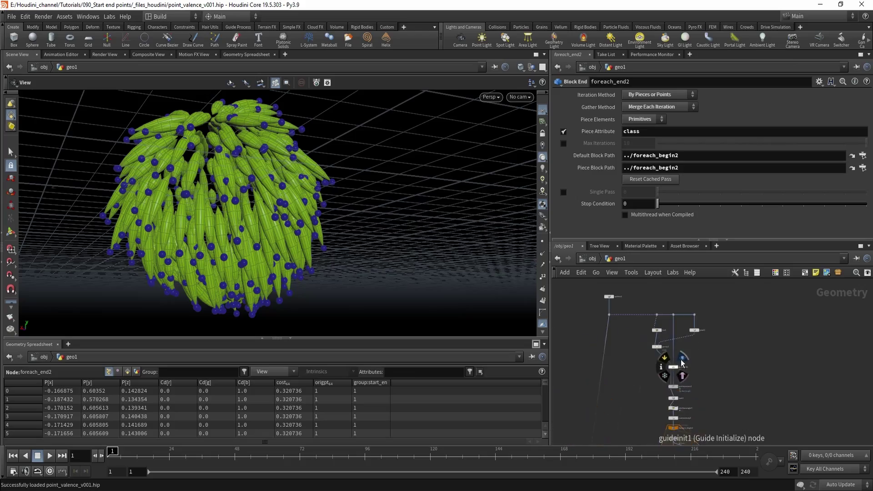
left_click(661, 325)
key("r")
left_click_drag(347, 240, 377, 243)
scroll(613, 345, "up", 2)
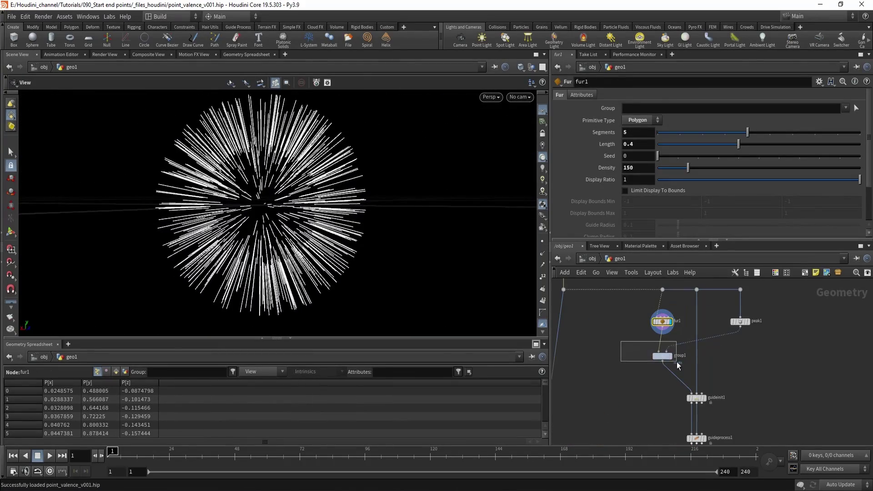
Step: Display group1 to inspect the roots point group, and peak1 to view its bounding sphere
left_click_drag(677, 362, 677, 362)
key("r")
left_click_drag(318, 214, 279, 161)
middle_click_drag(767, 352, 771, 357)
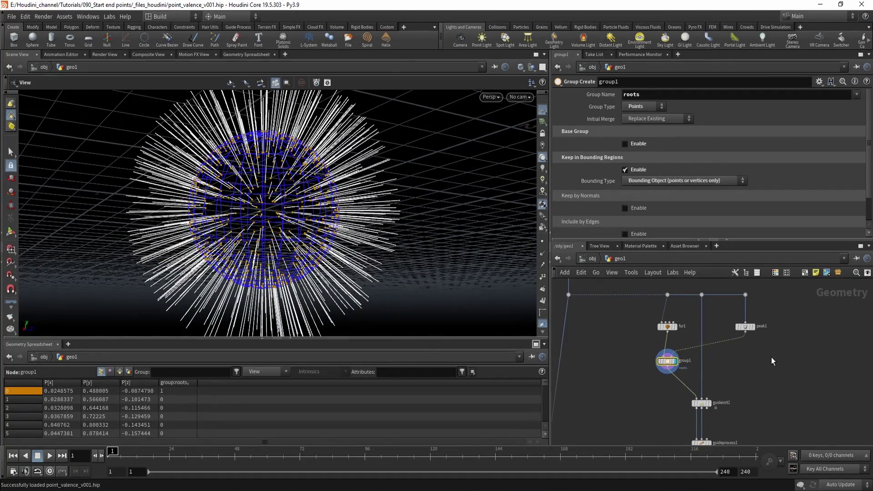
left_click_drag(772, 359, 739, 323)
key("r")
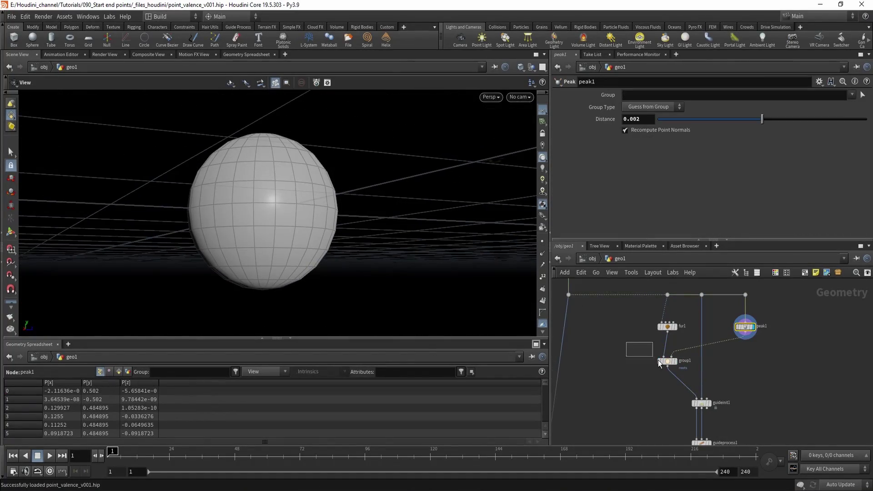
Step: Display group1 again and inspect the roots point group on the fur curves around the sphere
left_click_drag(659, 359, 617, 349)
left_click_drag(684, 367, 685, 369)
key("r")
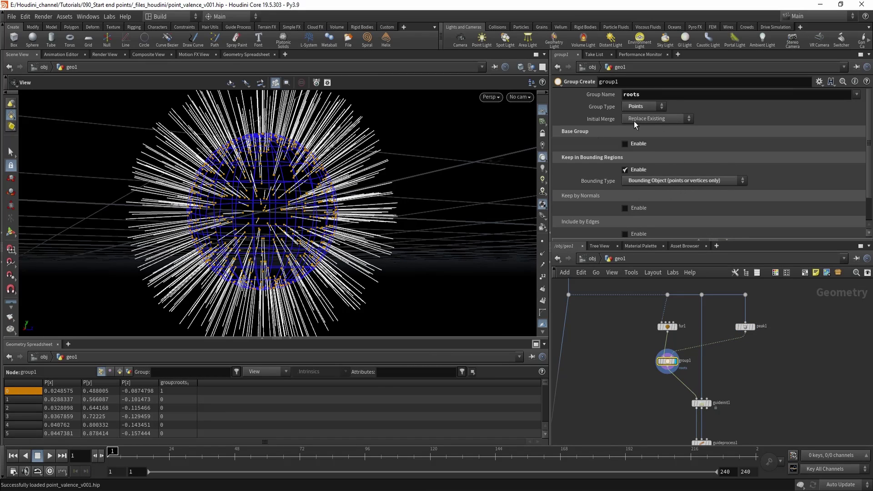
left_click_drag(328, 199, 247, 197)
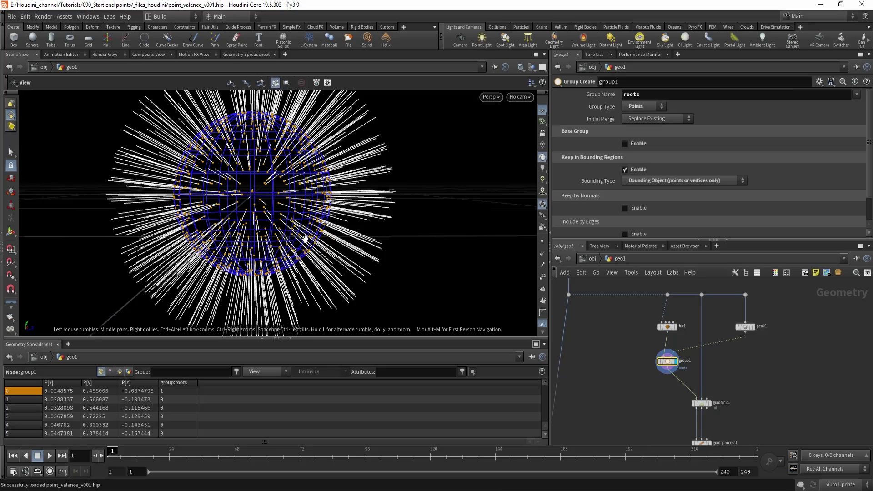
mouse_move(301, 205)
left_mouse_down()
mouse_move(302, 195)
mouse_move(313, 220)
mouse_move(305, 215)
left_mouse_up()
middle_click_drag(304, 214, 292, 201)
Step: Display guideinit1 to inspect how the guide curves are bent by the wind settings
middle_click_drag(643, 397, 594, 348)
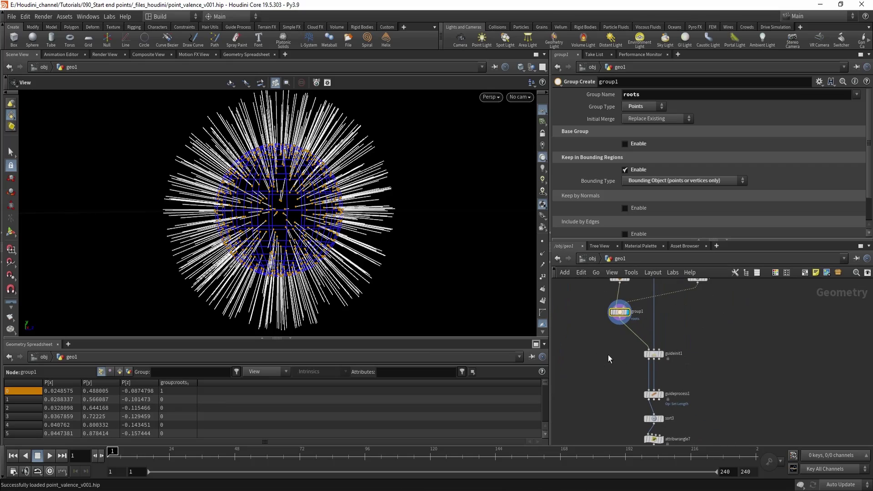
left_click(652, 353)
left_click(662, 354)
left_click_drag(459, 260, 459, 251)
scroll(669, 353, "up", 3)
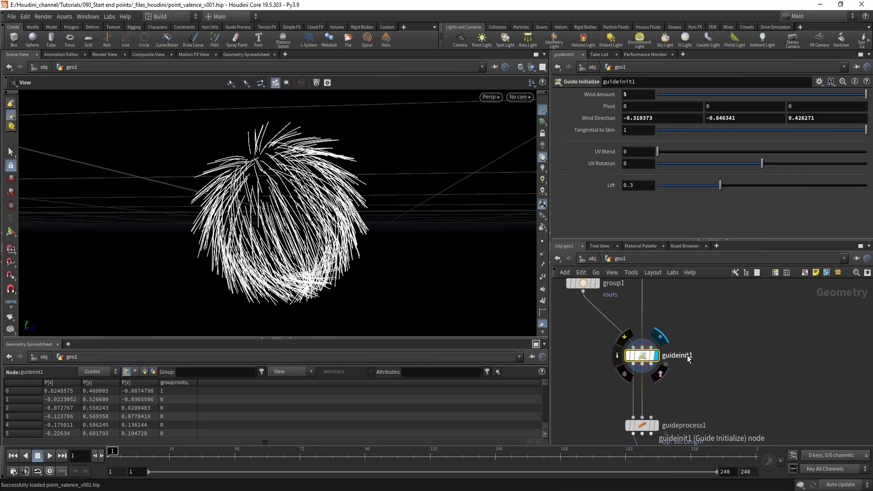
left_click_drag(270, 177, 287, 185)
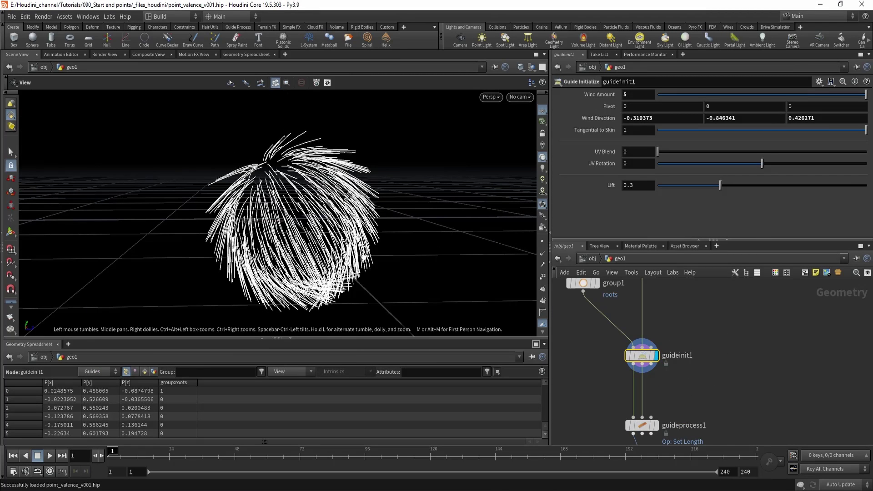
Step: Display guideprocess1 to inspect the fur curves after its Set Length operation
middle_click_drag(626, 407, 648, 337)
left_click_drag(604, 336, 708, 358)
key("r")
left_click_drag(300, 250, 288, 234)
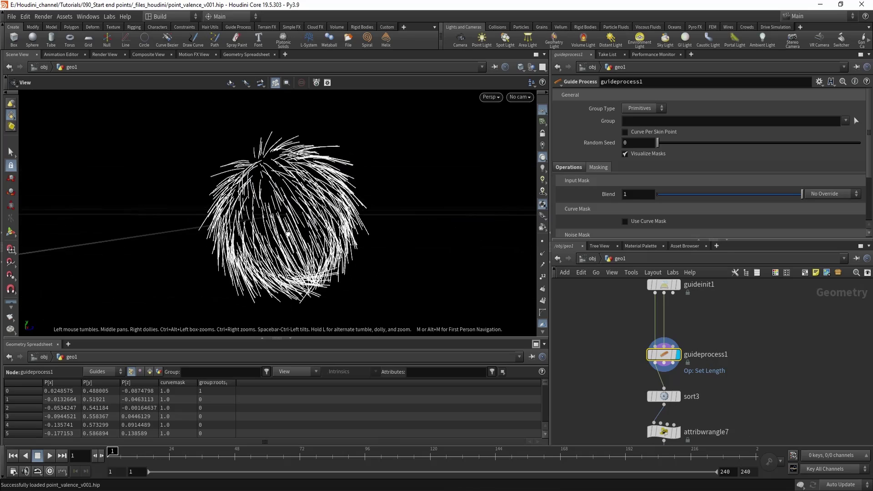
middle_click_drag(288, 234, 280, 208)
Step: Display sort3 to inspect the fur curves with their points sorted randomly
middle_click_drag(599, 368, 601, 333)
left_click_drag(608, 345, 699, 367)
key("r")
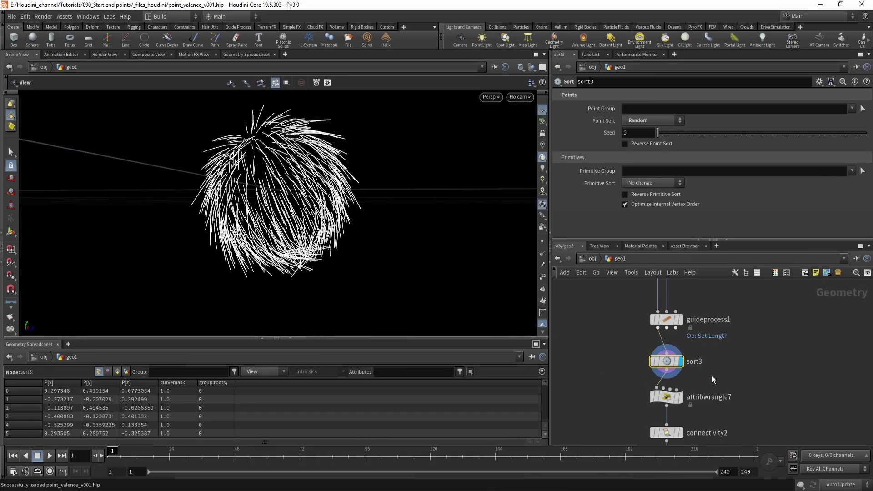
left_click_drag(228, 226, 358, 243)
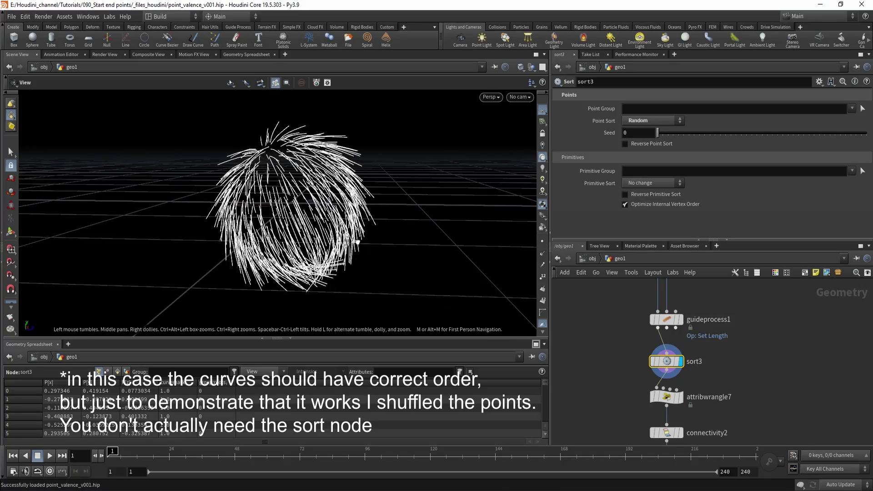
Step: Show point numbers and temporarily bypass sort3 to compare the original and shuffled point order along the fur curves
left_click(545, 279)
left_click_drag(332, 187, 304, 201)
scroll(263, 189, "up", 3)
right_click_drag(392, 186, 364, 143)
left_click_drag(364, 142, 309, 155)
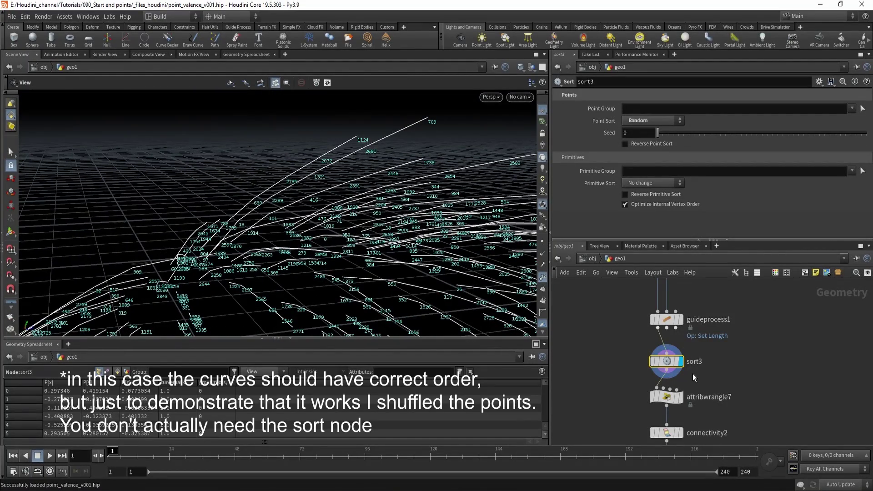
key("b")
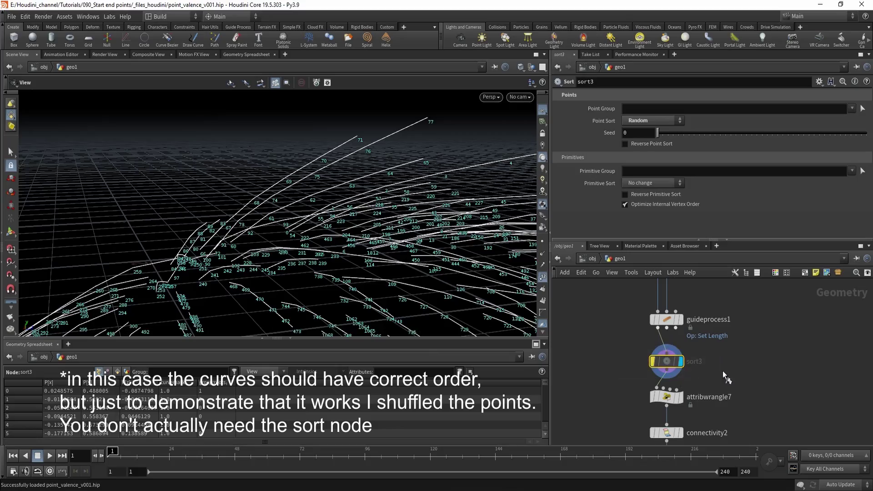
key("b")
left_click_drag(217, 210, 293, 201)
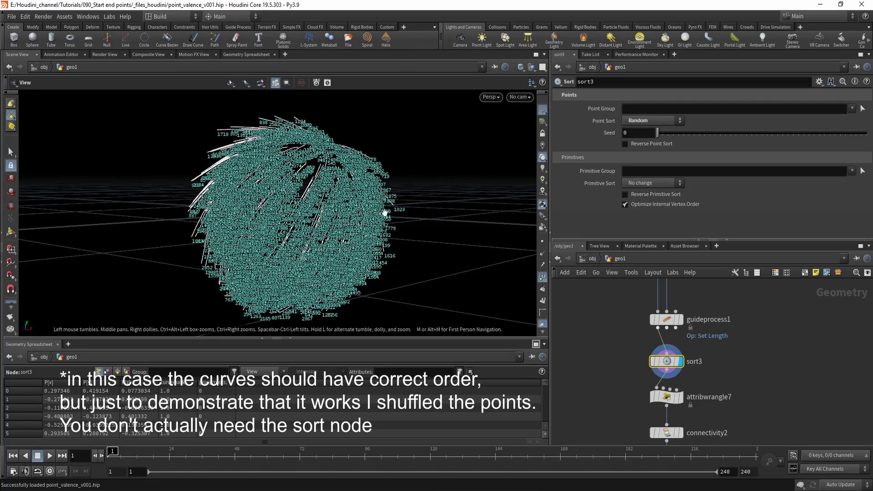
Step: Hide the point numbers and display attribwrangle7 to review its expression storing the point number in _pt_num
middle_click_drag(633, 364, 637, 330)
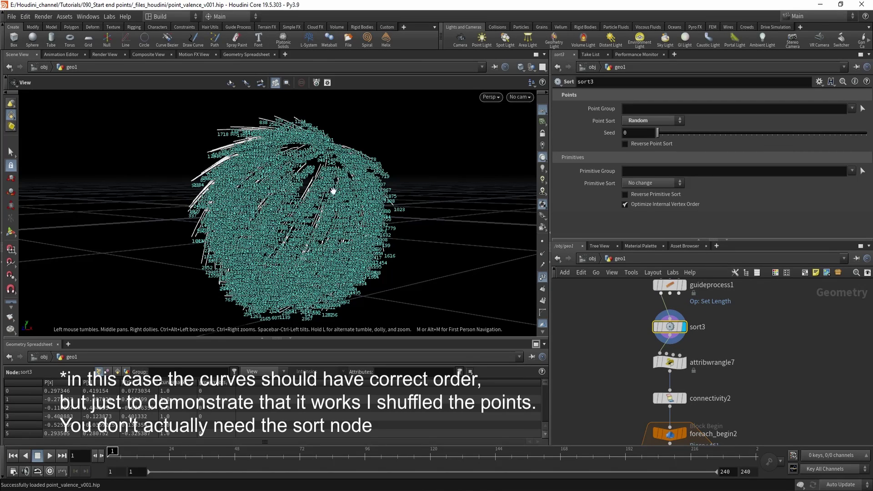
left_click(543, 280)
middle_click_drag(372, 253, 365, 227)
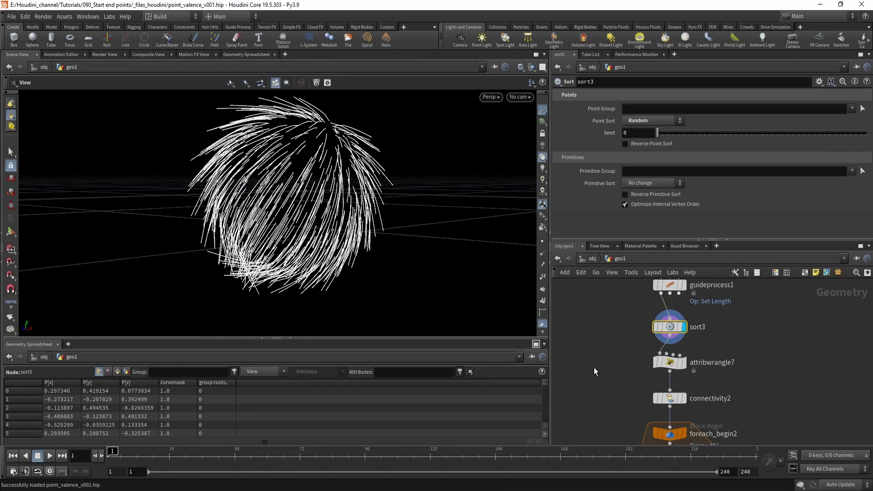
middle_click_drag(629, 362, 768, 339)
left_click(676, 344)
Step: Display blast3 inside the fur example's for-each loop and frame the end points kept from group1
scroll(606, 373, "down", 5)
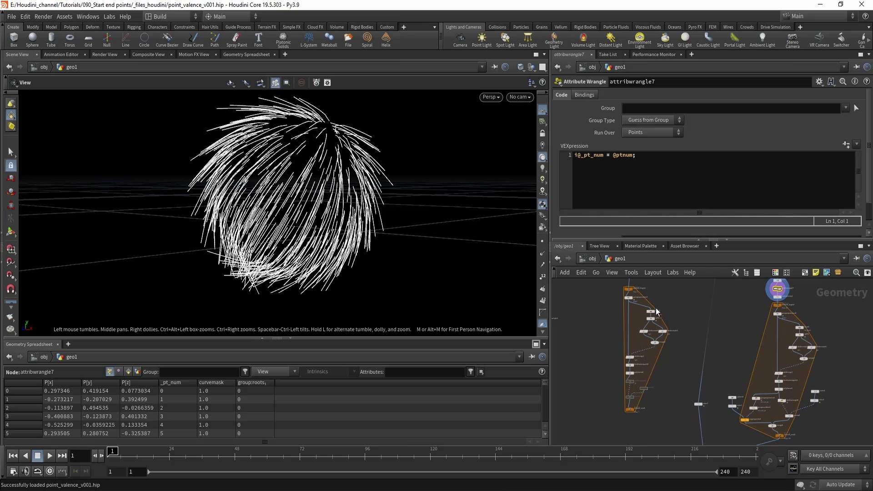
middle_click_drag(657, 314, 663, 331)
middle_click_drag(829, 361, 760, 362)
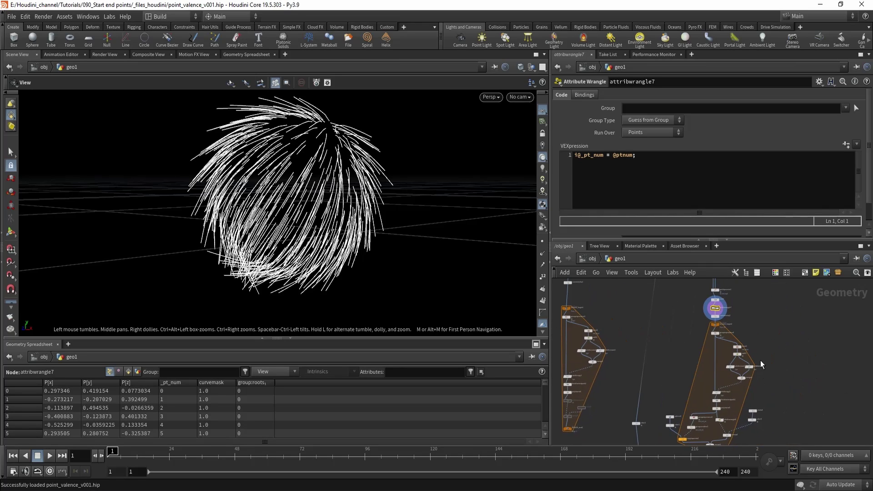
scroll(755, 348, "up", 6)
left_click(692, 344)
left_click(702, 344)
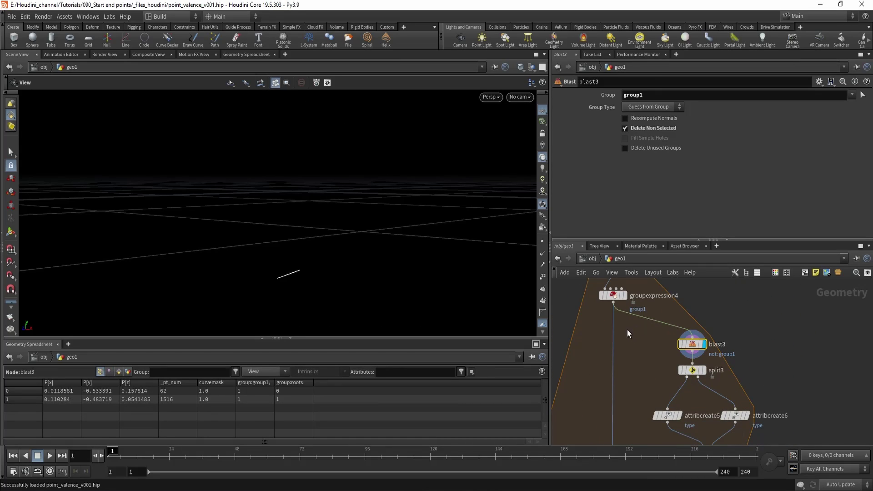
middle_click_drag(723, 352, 717, 332)
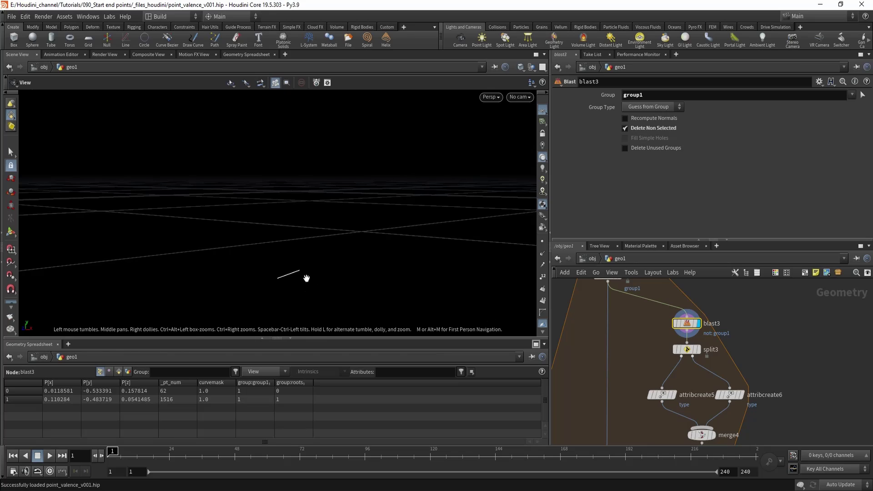
key("f")
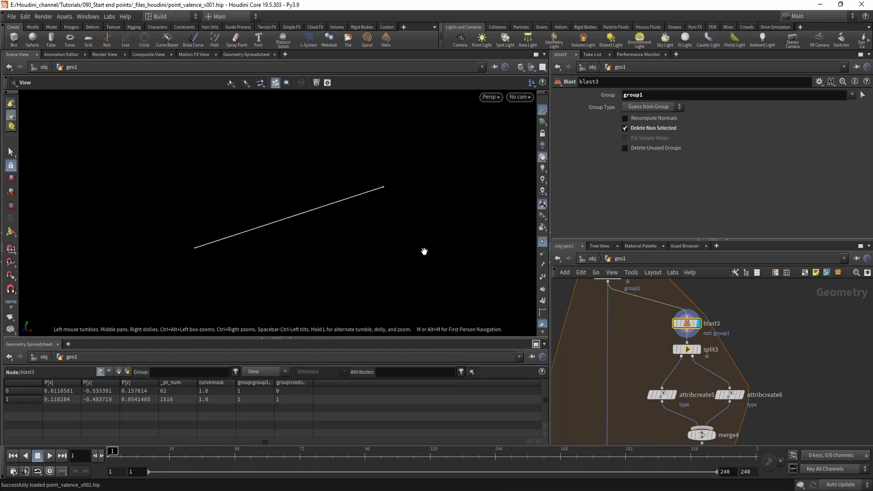
Step: Display split3 to examine how the roots group separates one end point from the other
left_click(687, 349)
left_click(698, 349)
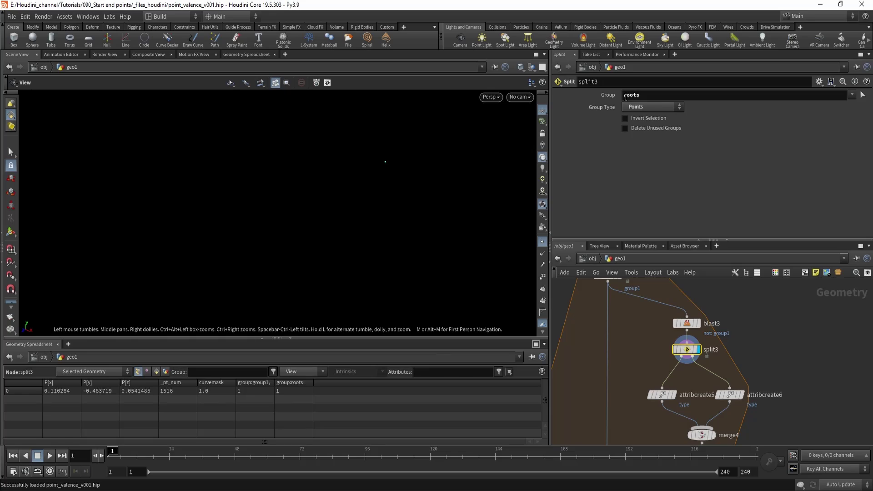
scroll(350, 223, "down", 1)
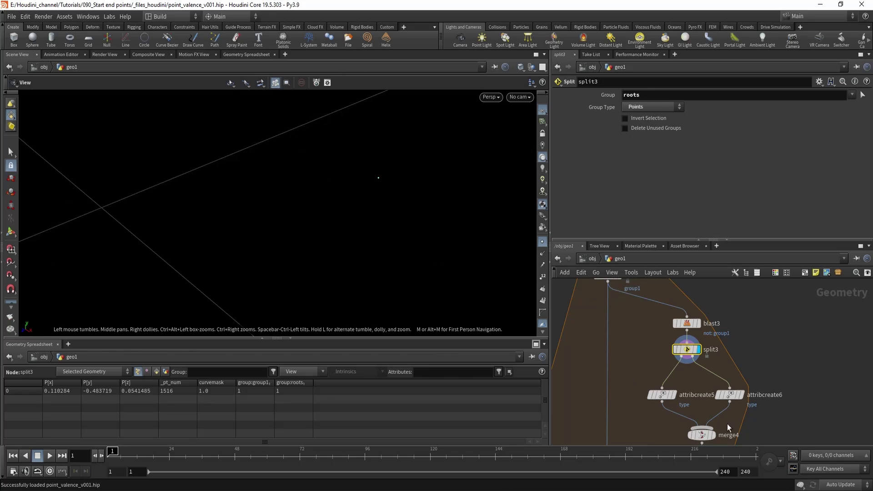
left_click_drag(329, 223, 333, 212)
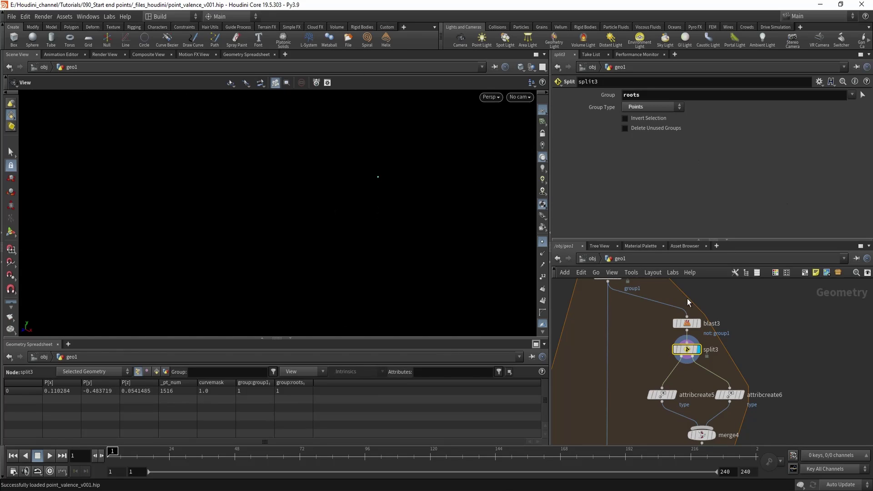
Step: Display attribcreate5 to review the type attribute on the root point, and trace the roots group back to group1
middle_click_drag(660, 352, 653, 327)
left_click(656, 371)
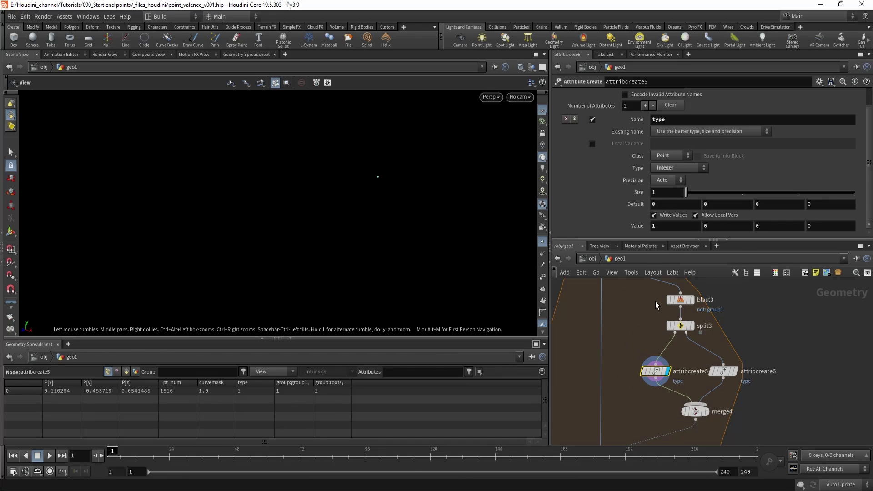
scroll(633, 334, "down", 7)
middle_click_drag(716, 337, 740, 427)
scroll(645, 370, "up", 5)
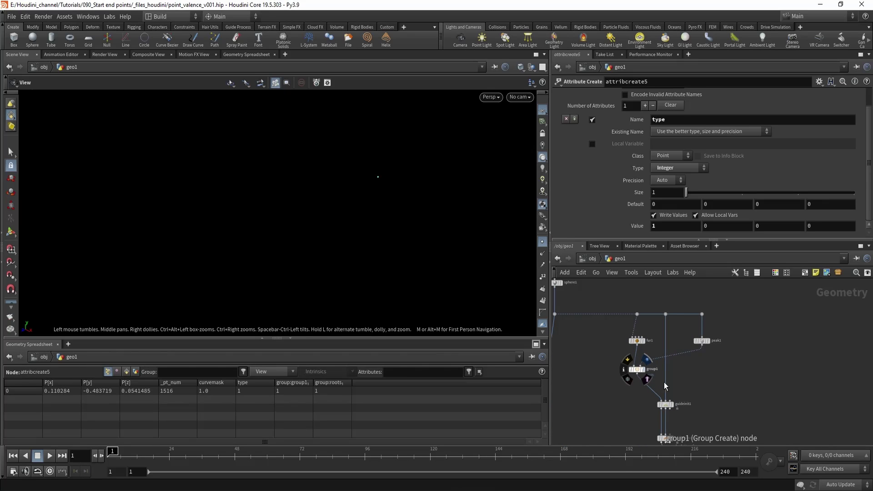
middle_click_drag(767, 423, 723, 286)
middle_click_drag(731, 395, 713, 322)
scroll(660, 385, "up", 5)
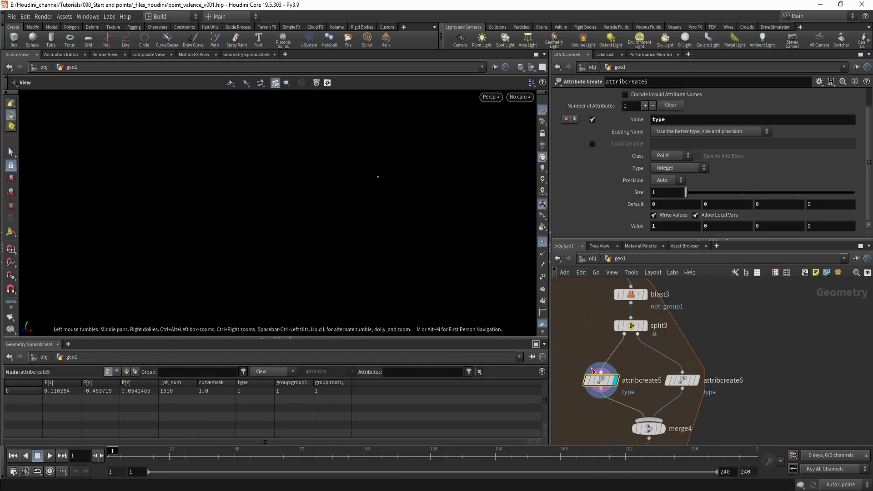
middle_click_drag(599, 408, 615, 391)
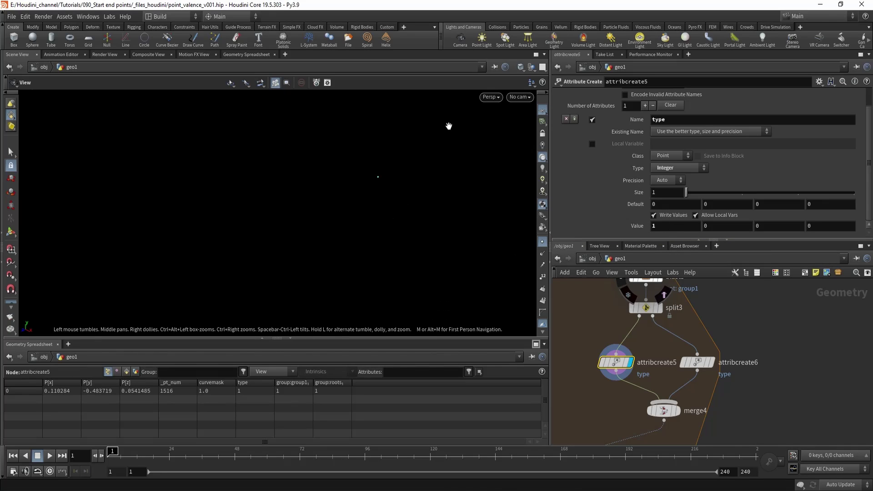
Step: Display attribcreate6 to review the other end point's type attribute, and attribcopy3 to check how type is copied by matching _pt_num
left_click_drag(744, 344, 700, 388)
key("r")
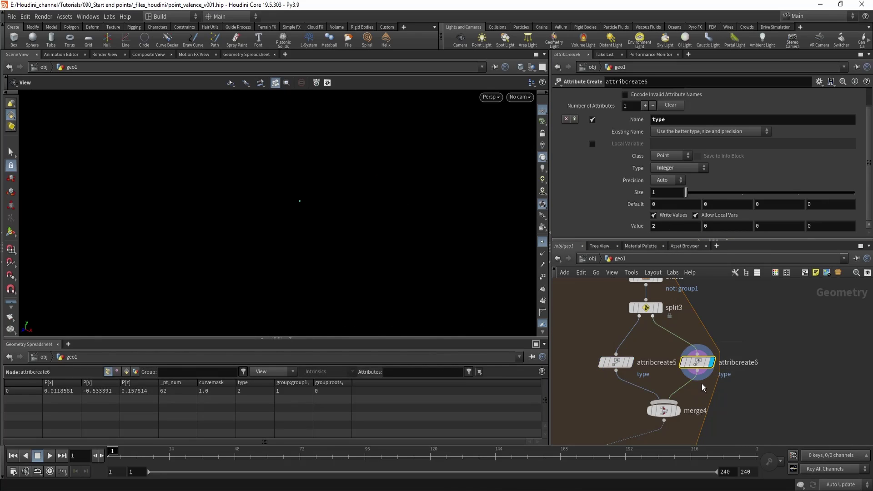
scroll(714, 388, "down", 3)
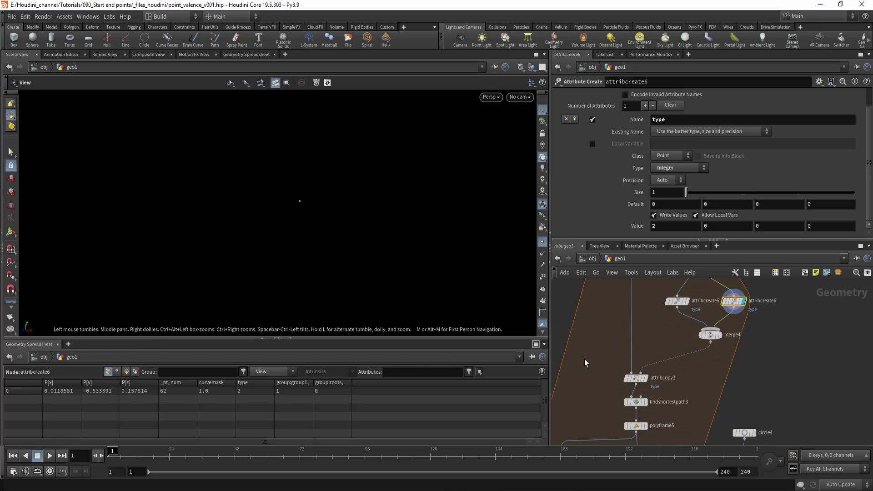
left_click(641, 378)
middle_click_drag(689, 388, 683, 347)
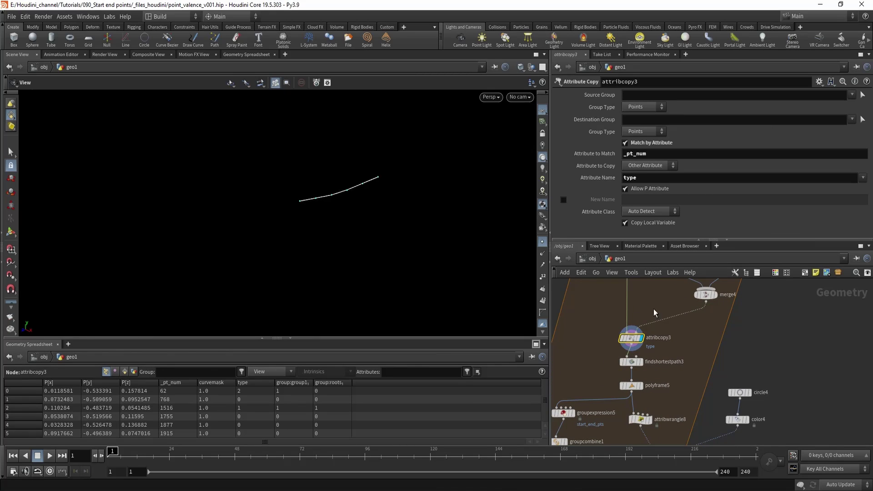
scroll(586, 346, "up", 2)
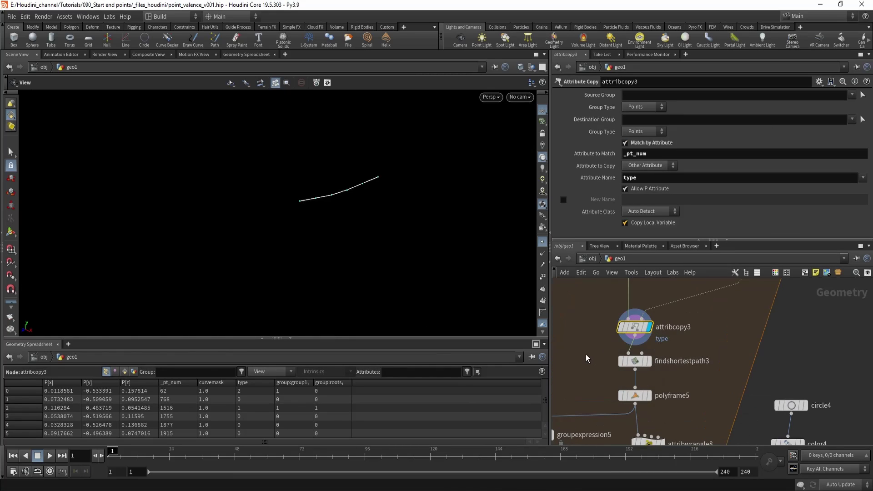
Step: Display findshortestpath3 with point numbers shown, and toggle its bypass to compare the curve's point order
left_click(648, 361)
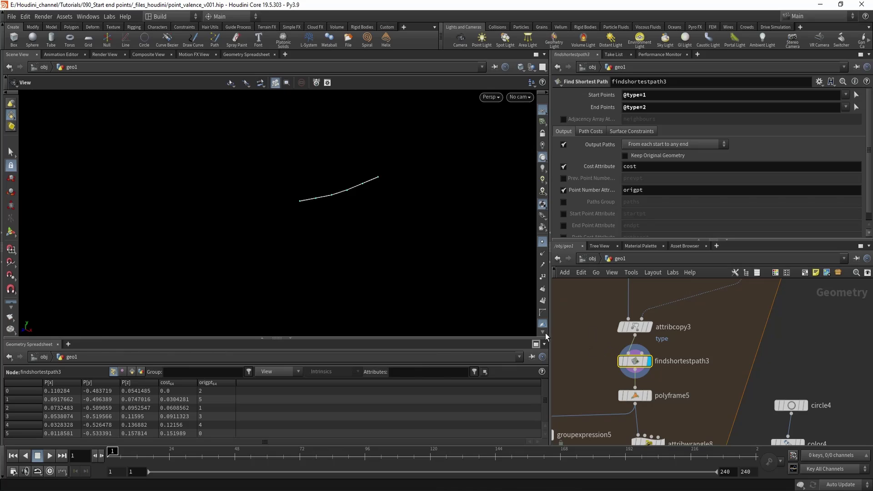
left_click(542, 276)
left_click_drag(423, 244, 430, 260)
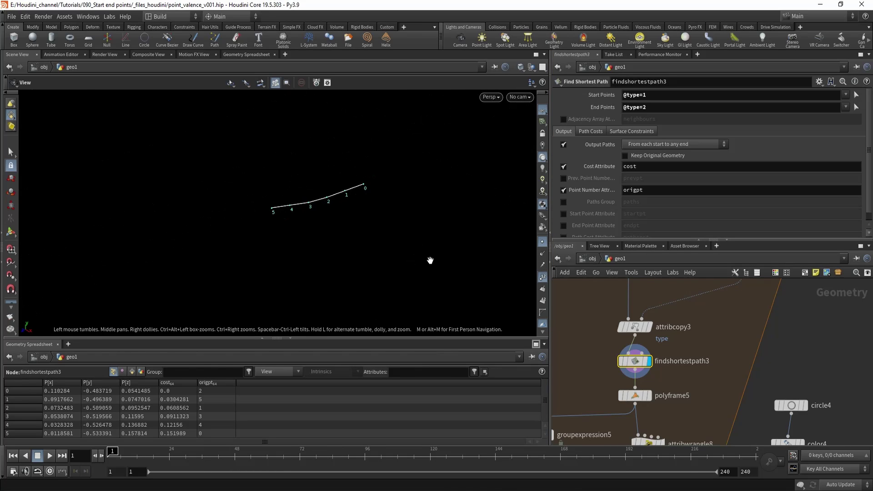
key("q")
key("q")
key("q")
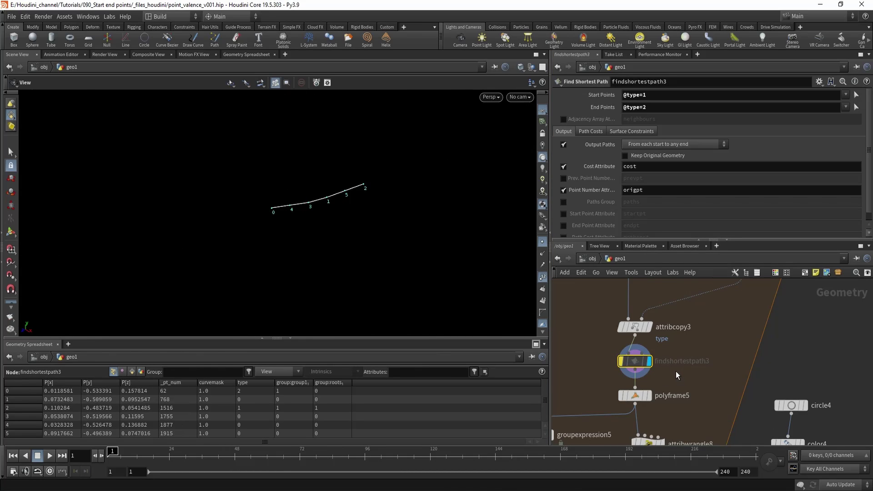
key("q")
Step: Display polyframe5 to review the tangent written to N along the reordered curve
scroll(718, 393, "down", 2)
middle_click_drag(720, 401, 721, 370)
scroll(679, 363, "up", 2)
left_click(666, 363)
scroll(674, 377, "down", 1)
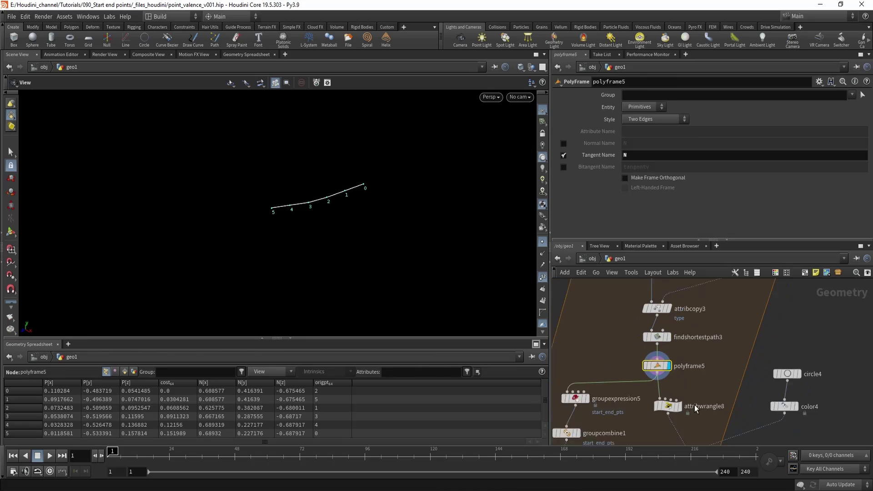
Step: Display sweep4 and inspect the swept geometry of the single fur curve from several angles
scroll(695, 395, "down", 2)
left_click_drag(669, 400, 716, 424)
key("r")
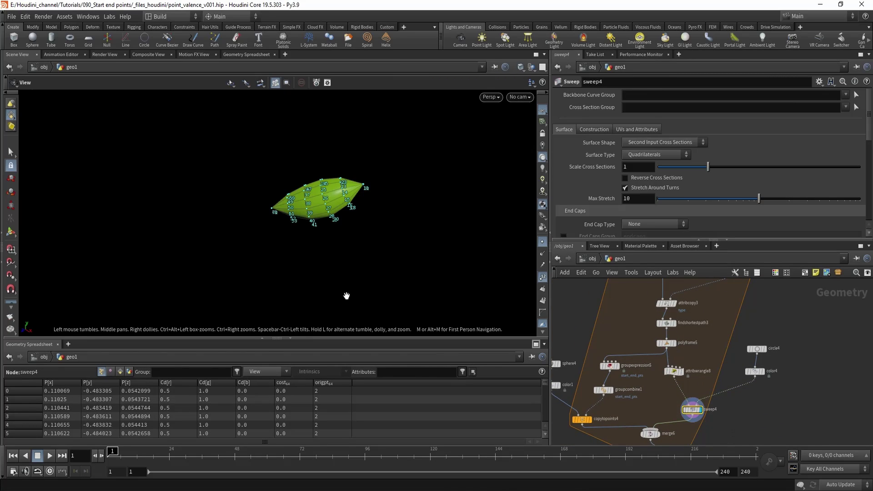
left_click_drag(345, 296, 353, 248)
left_click_drag(342, 204, 346, 196)
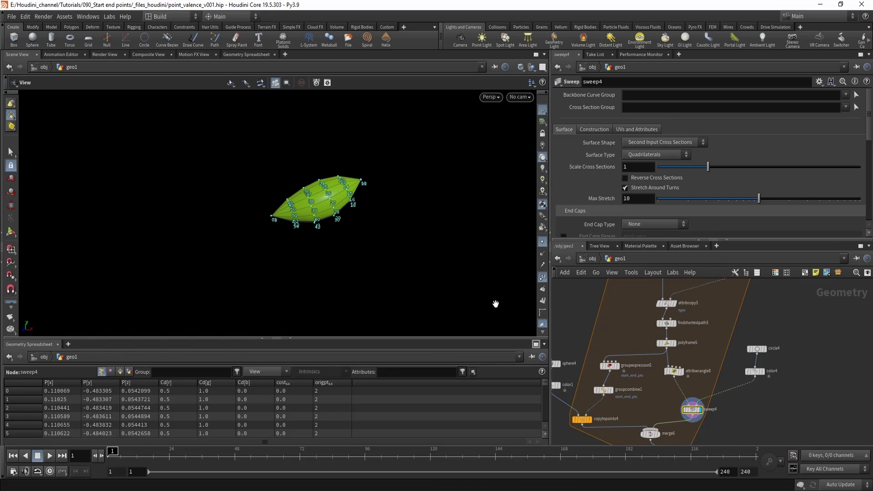
Step: Display copytopoints4 to check the sphere copied onto start_end_pts, and turn off the point numbers
scroll(707, 415, "up", 3)
middle_click_drag(587, 411, 718, 370)
scroll(719, 370, "down", 2)
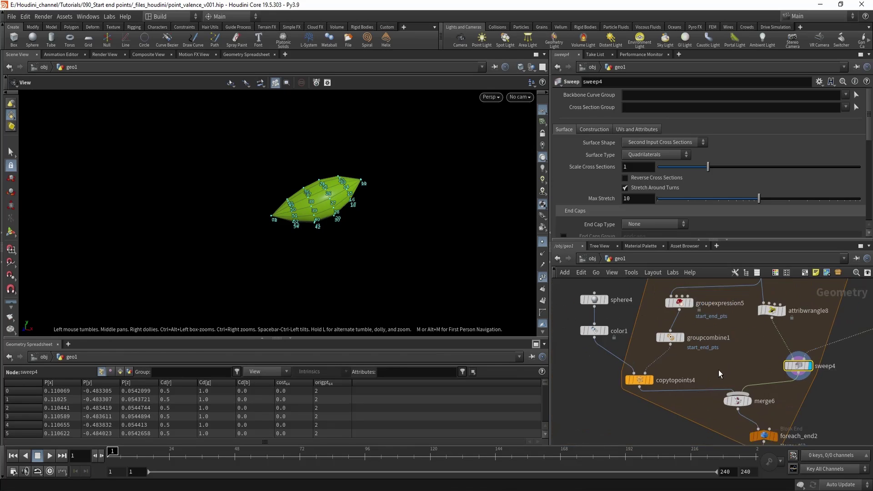
left_click_drag(616, 371, 671, 392)
key("r")
left_click_drag(291, 214, 333, 228)
left_click(542, 278)
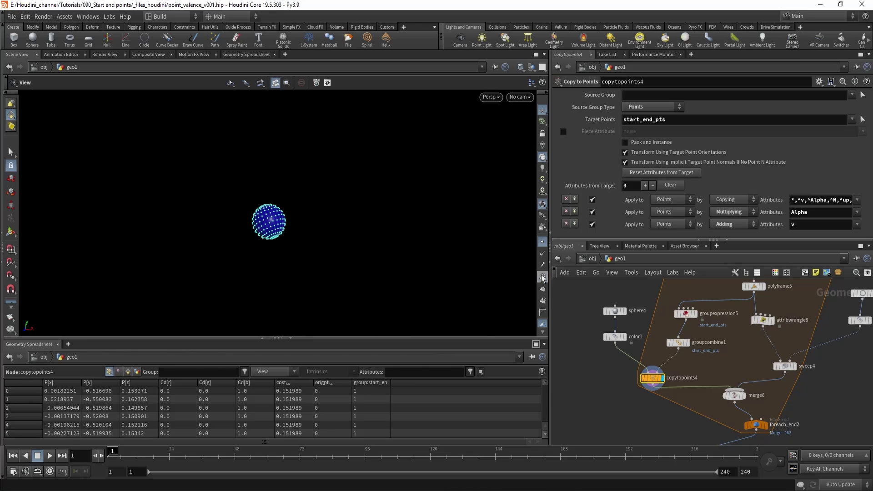
Step: Template polyframe5 so that the curve serves as a reference alongside the copied sphere
middle_click_drag(747, 353, 736, 375)
left_click(729, 424)
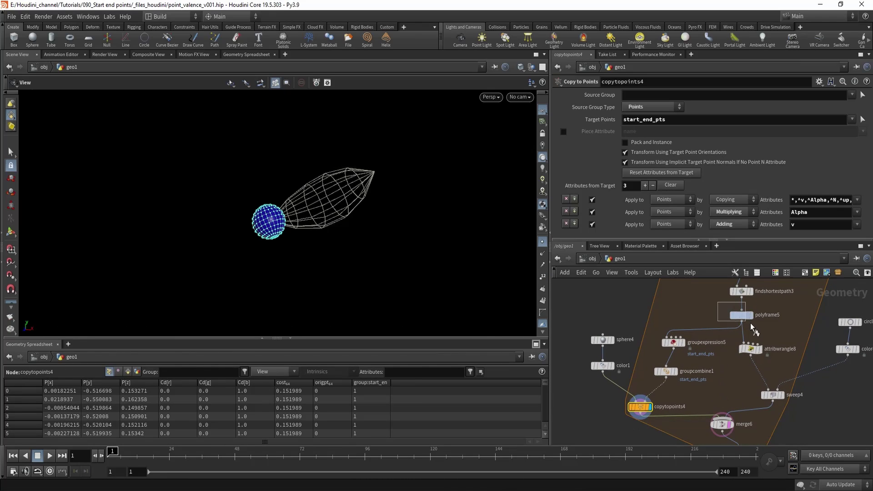
left_click(750, 315)
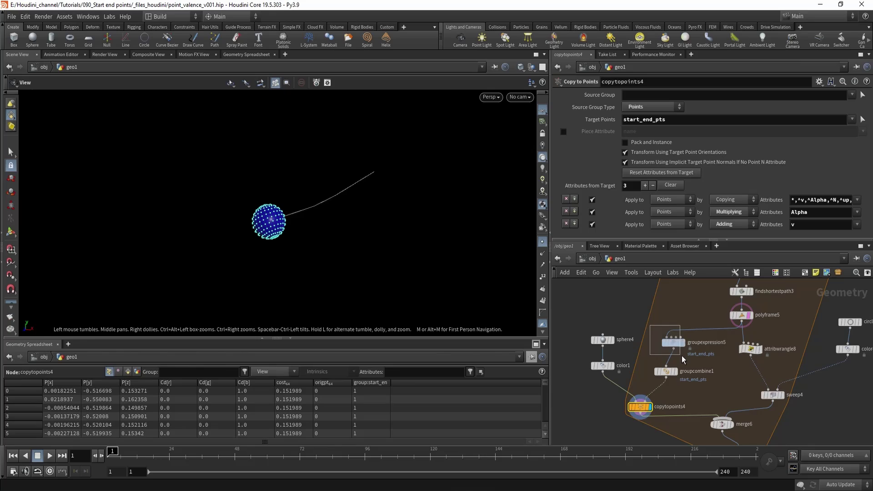
Step: Display groupexpression5 and review how the valence expression collects the curve's end points in start_end_pts
left_click_drag(681, 356, 683, 356)
middle_click_drag(682, 356, 659, 354)
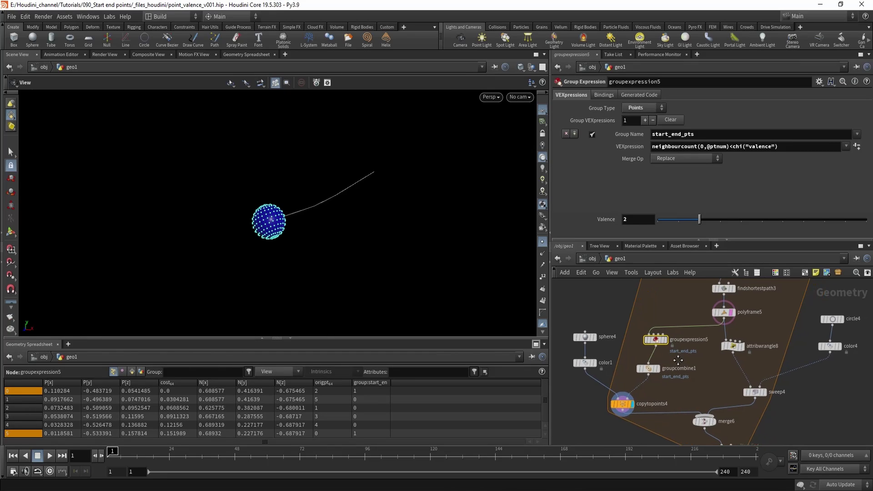
left_click(657, 340)
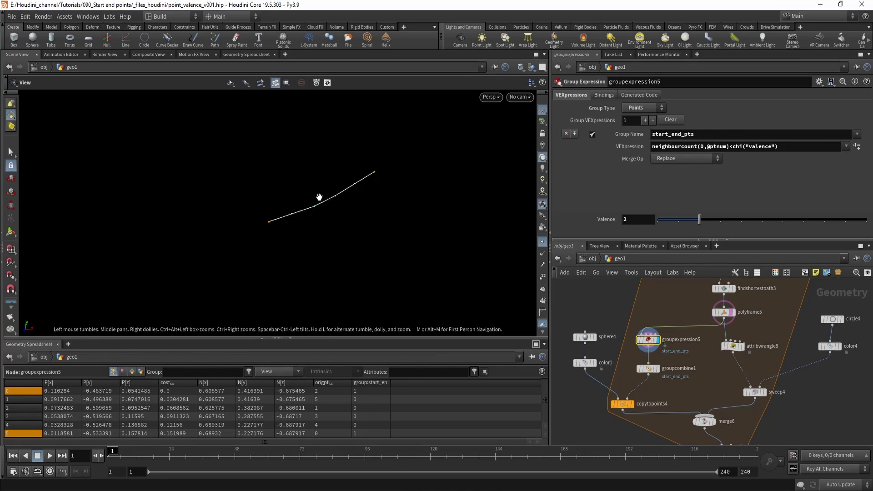
middle_click_drag(340, 193, 320, 195)
right_click_drag(320, 196, 325, 204)
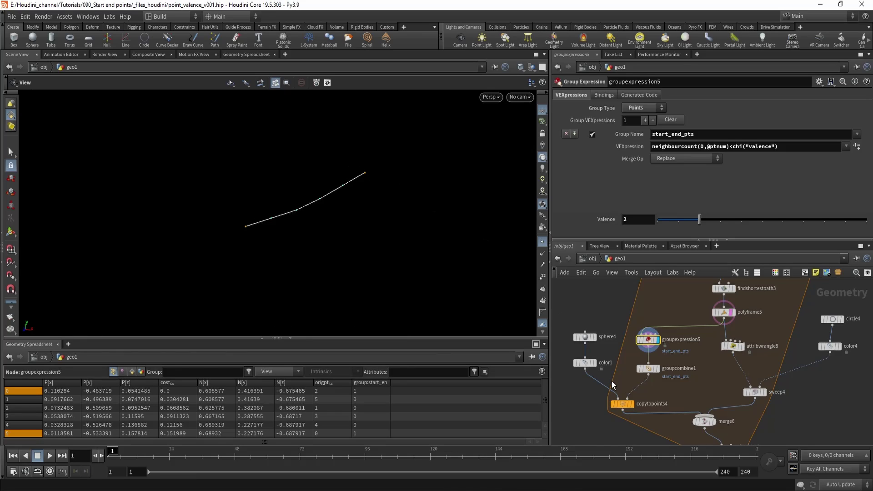
Step: Display groupcombine1 to review how point 0 is subtracted from start_end_pts
left_click(650, 369)
scroll(668, 385, "up", 3)
left_click(654, 366)
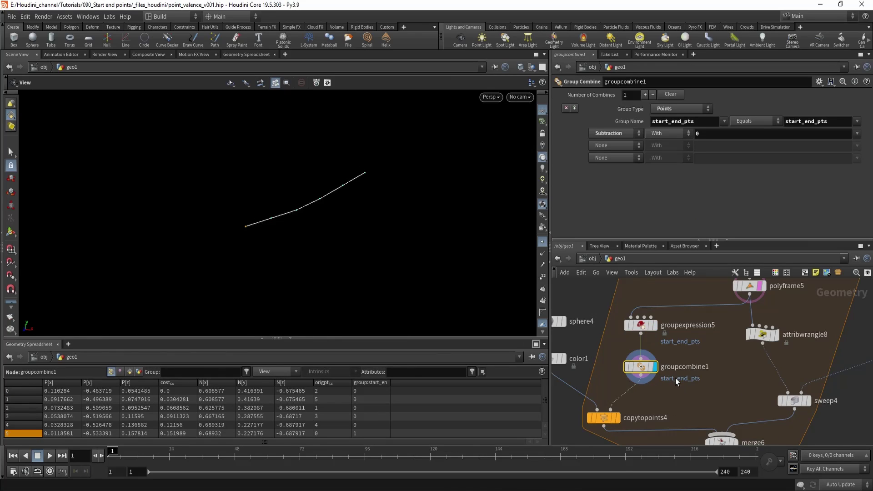
left_click_drag(410, 228, 396, 234)
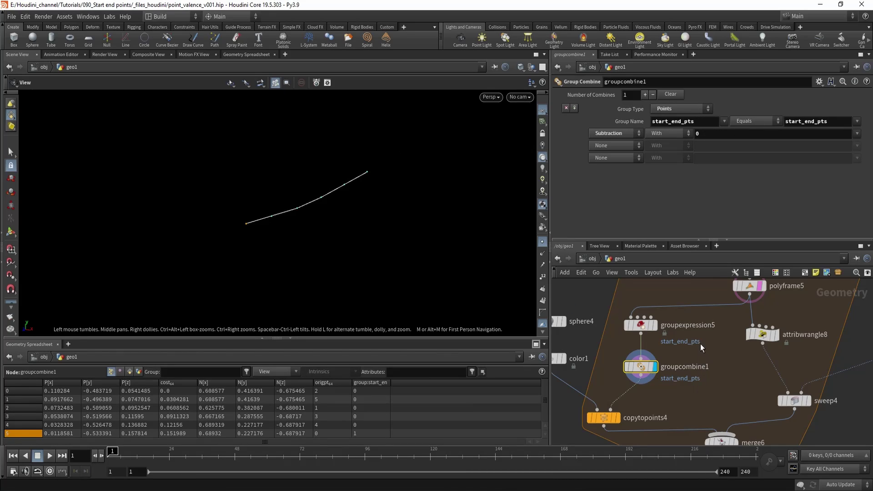
Step: Enlarge the geometry spreadsheet and compare start_end_pts membership between groupexpression5 and groupcombine1
middle_click_drag(691, 335, 693, 347)
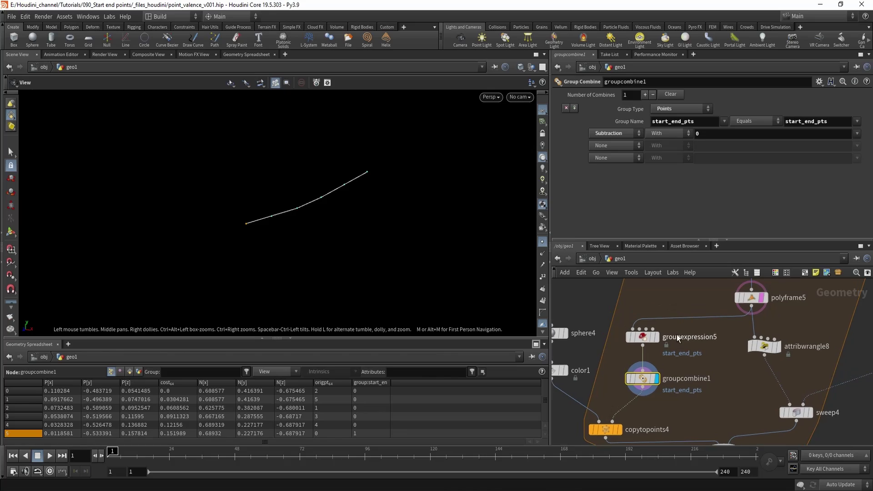
left_click(642, 337)
left_click(656, 337)
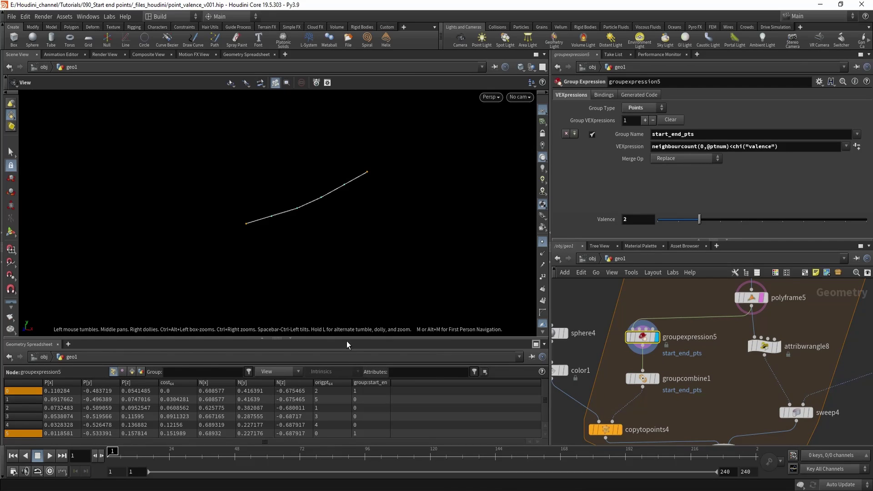
left_click_drag(347, 341, 346, 329)
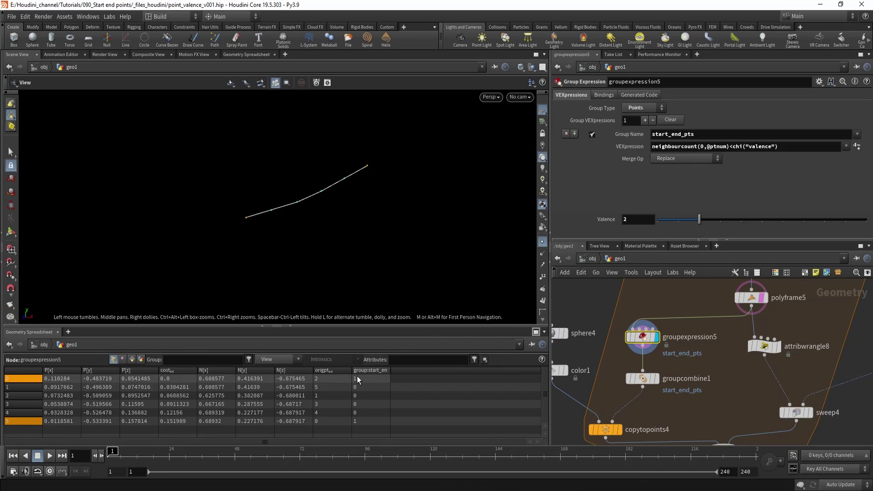
scroll(725, 365, "down", 5)
scroll(672, 325, "up", 5)
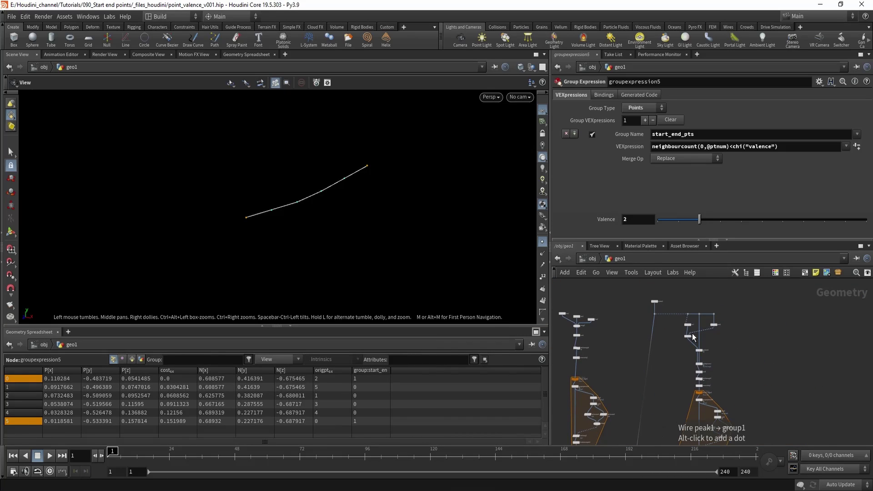
scroll(688, 375, "up", 4)
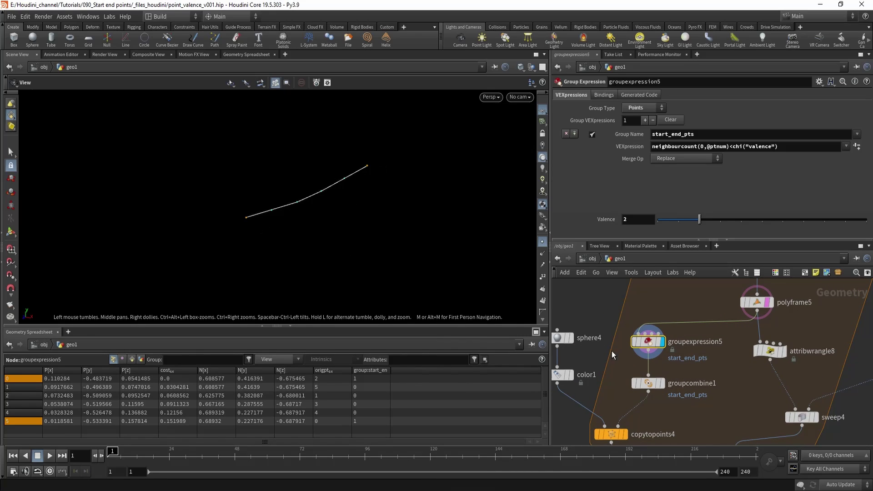
left_click(648, 384)
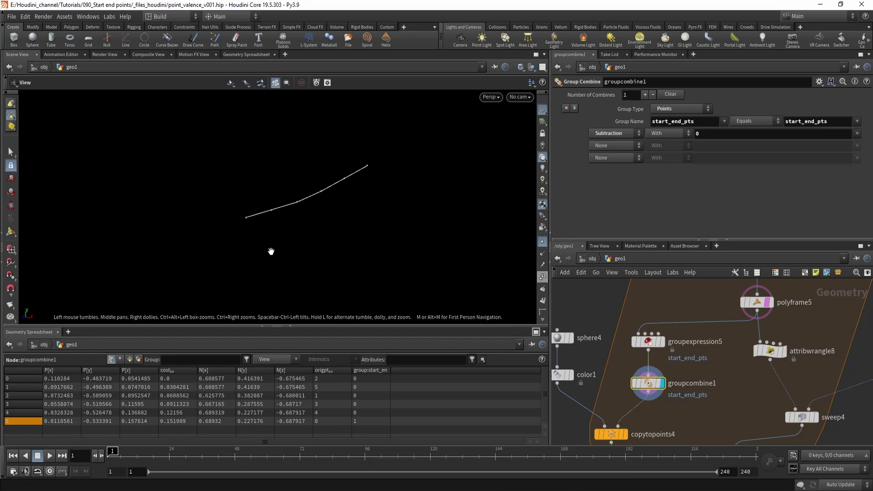
middle_click_drag(693, 423, 707, 375)
Step: Display copytopoints4 to check the sphere at the curve's end, and merge6 to view it combined with the sweep
left_click(633, 386)
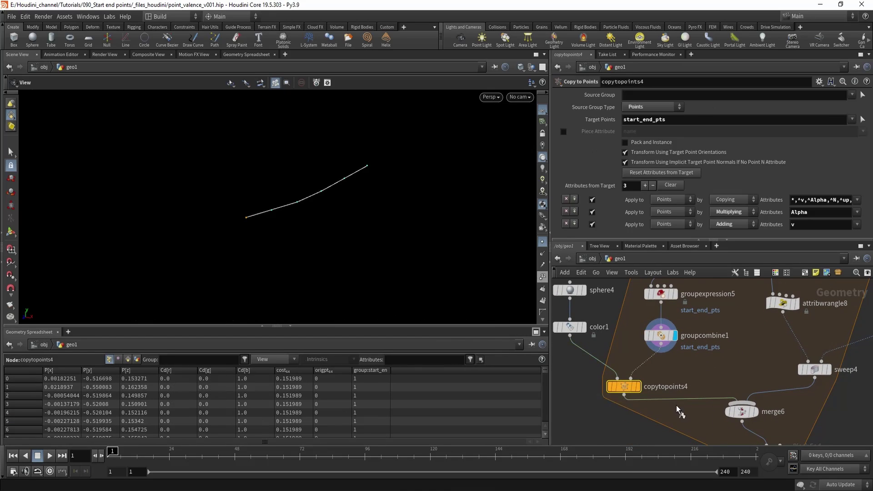
left_click(637, 386)
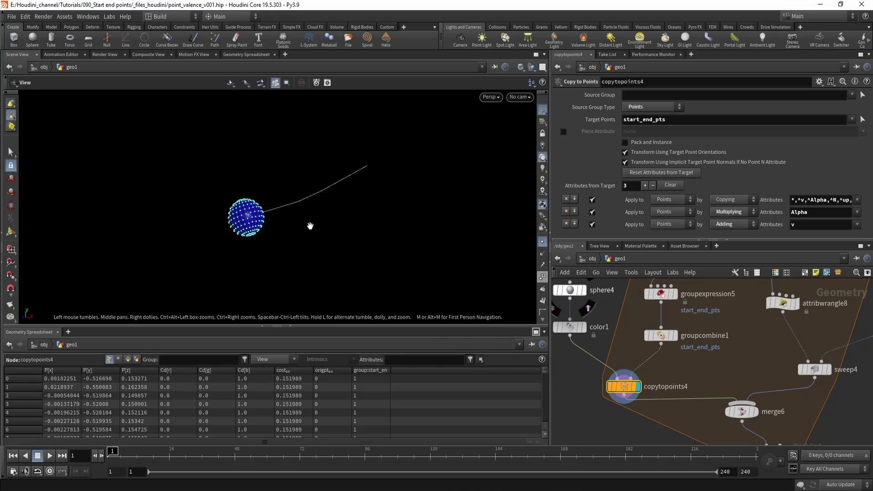
middle_click_drag(750, 374, 689, 345)
left_click(680, 382)
Step: Display foreach_end2, hide the points and inspect the complete fur from several angles
left_click_drag(657, 406, 779, 430)
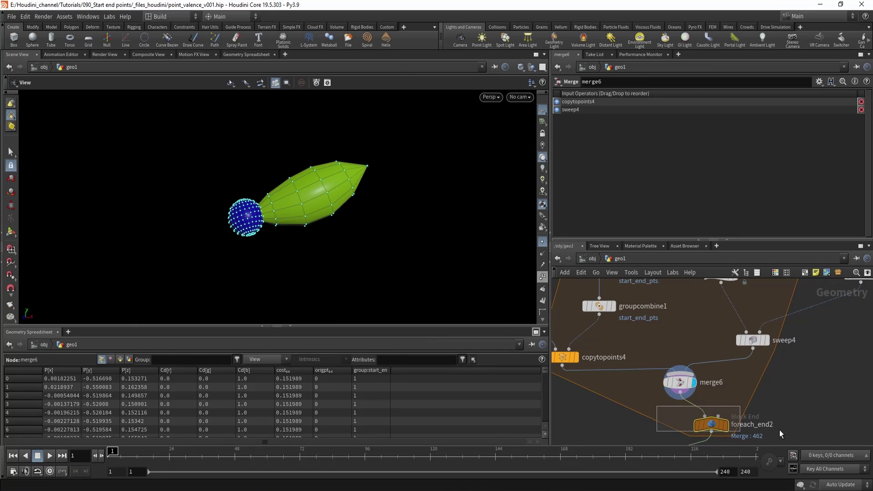
key("r")
middle_click_drag(796, 424, 766, 378)
right_click_drag(399, 168, 340, 238)
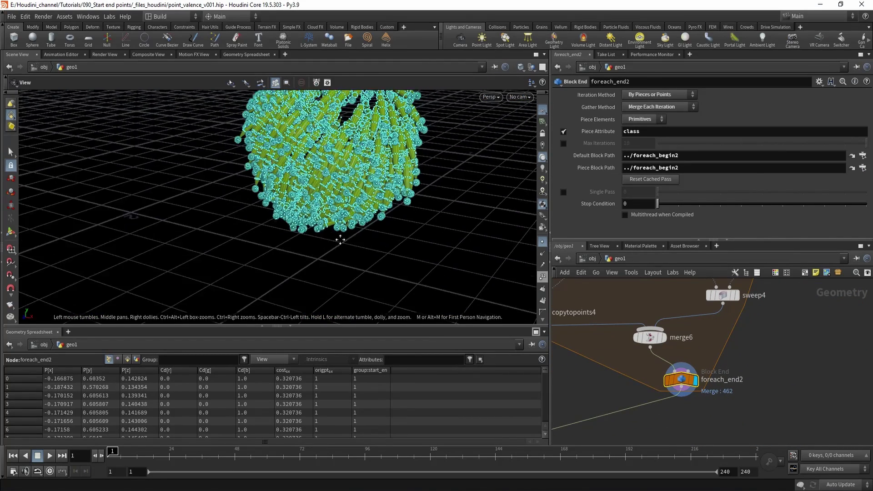
middle_click_drag(339, 238, 342, 273)
left_click(542, 241)
left_click_drag(480, 233, 306, 232)
right_click_drag(306, 232, 434, 234)
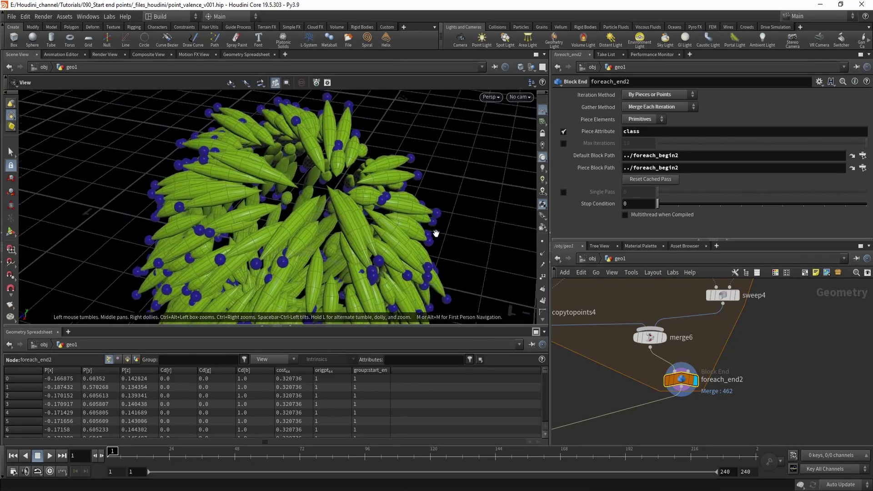
left_click_drag(435, 233, 331, 226)
right_click_drag(332, 226, 413, 228)
left_click_drag(413, 228, 367, 217)
Step: Move the middle point of attribwrangle8's pscale ramp to position 0.194
middle_click_drag(780, 318, 774, 386)
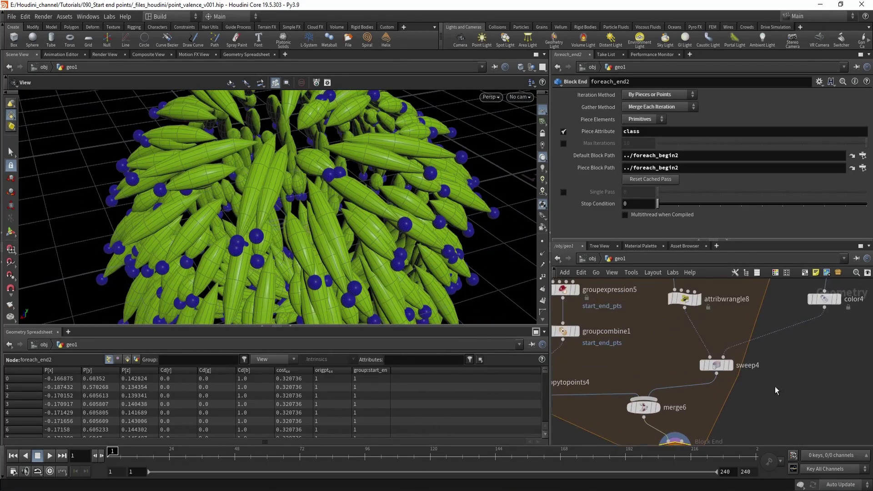
scroll(773, 386, "up", 1)
middle_click_drag(618, 331, 645, 404)
left_click(700, 357)
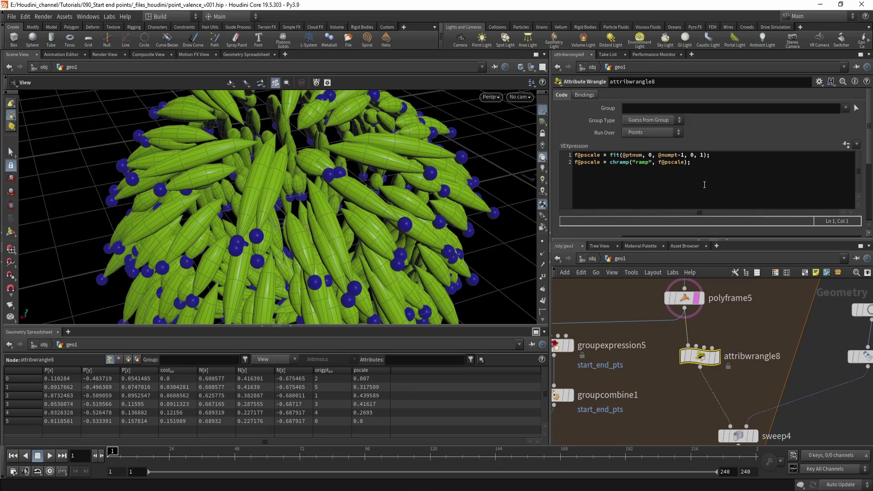
scroll(726, 214, "down", 5)
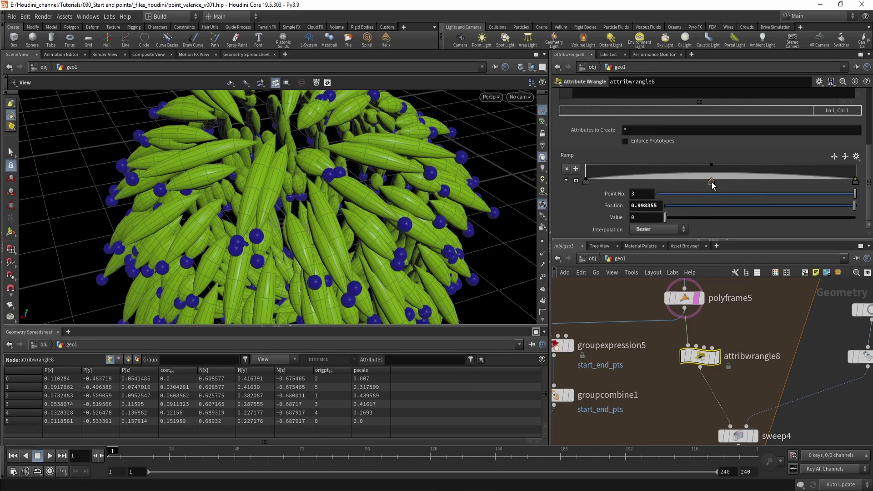
left_click(711, 182)
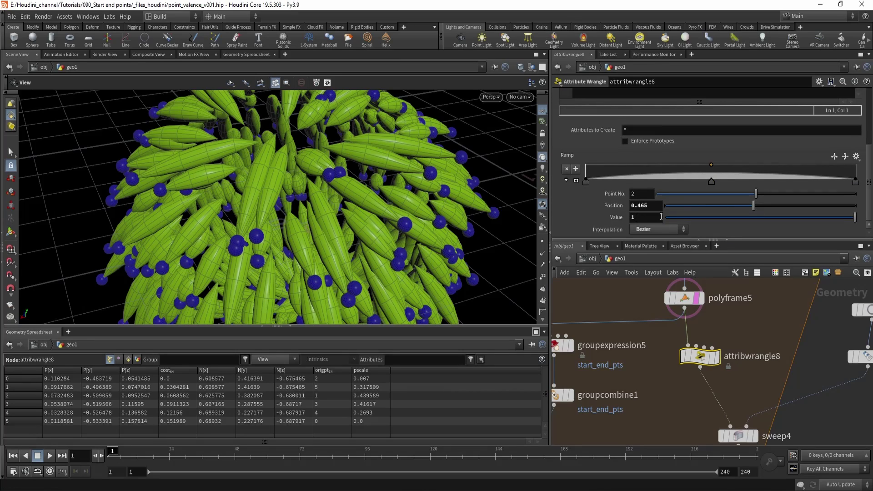
left_click(702, 204)
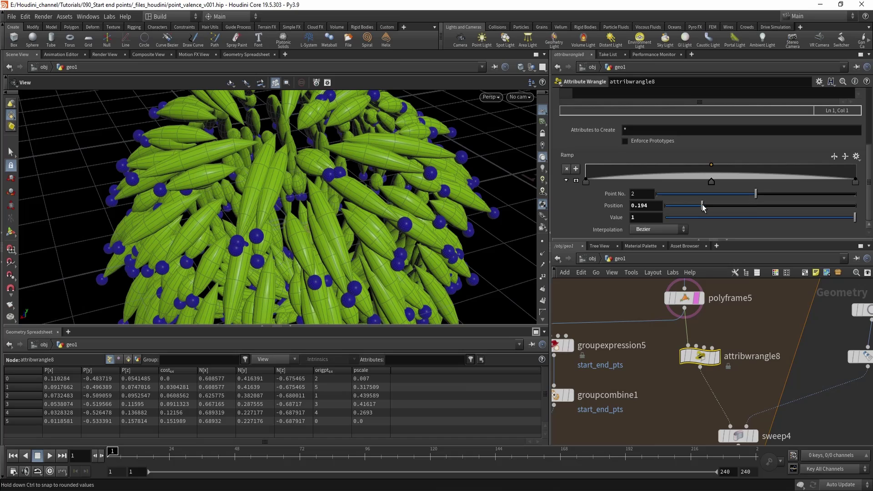
Step: Raise the first ramp point's value to 0.679 to thicken the fur at its roots
left_click(586, 181)
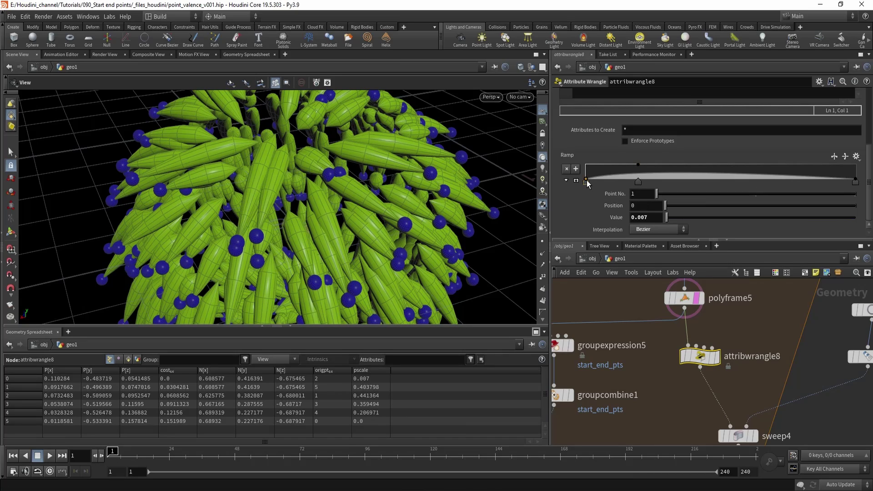
left_click(740, 217)
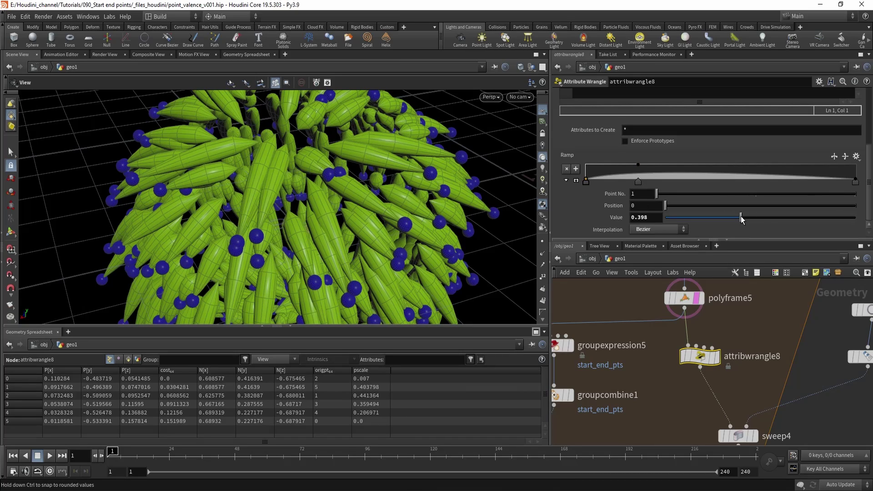
left_click(794, 216)
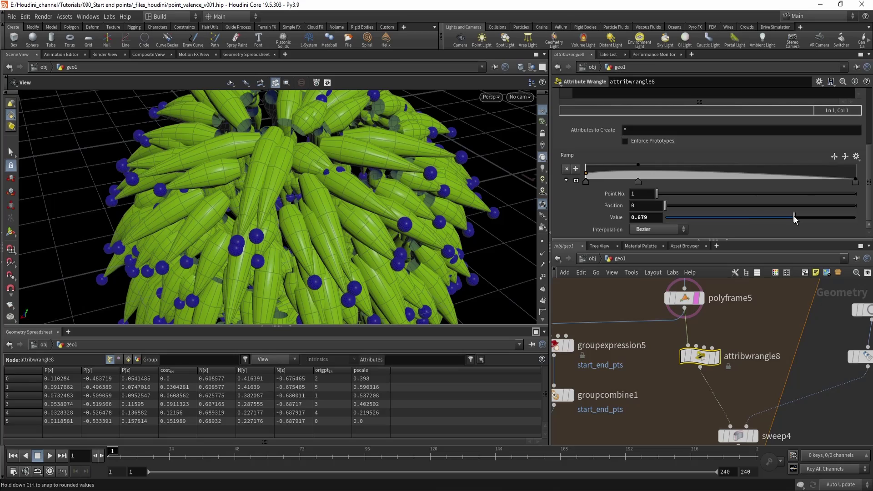
Step: Shrink the geometry spreadsheet and inspect the reshaped fur from several angles
left_click_drag(391, 243, 360, 247)
left_click_drag(410, 326, 409, 357)
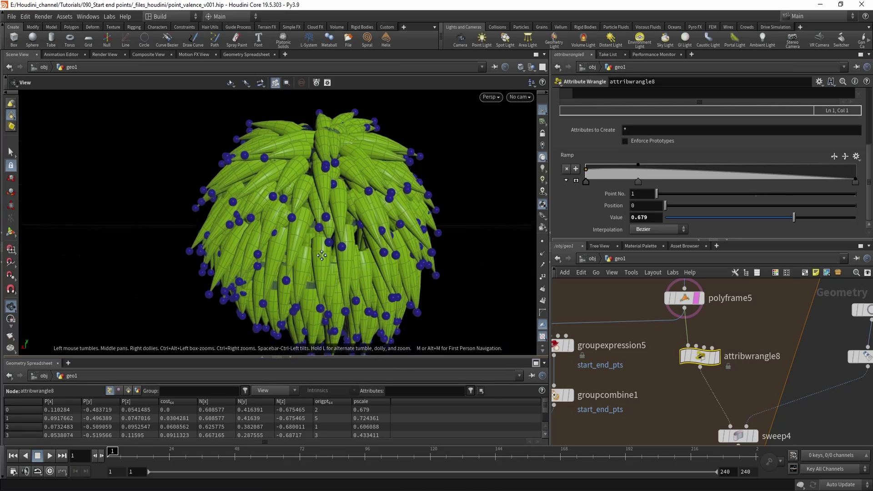
left_click_drag(345, 218, 352, 200)
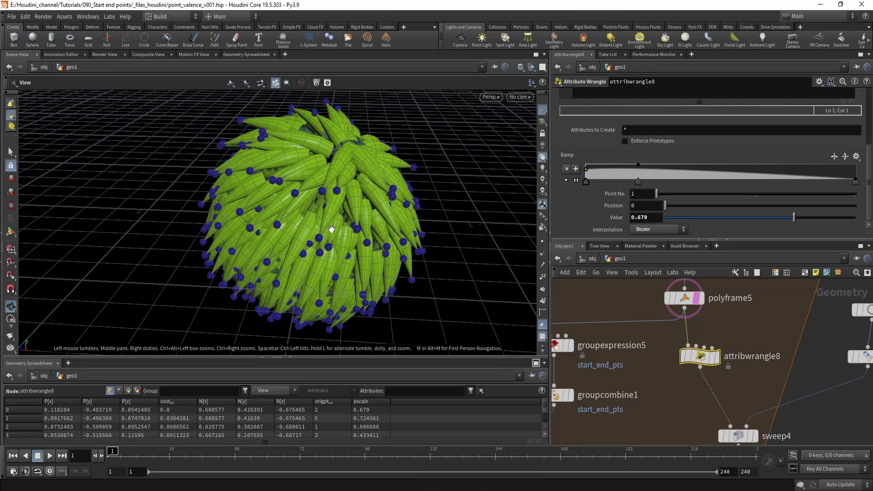
left_click_drag(385, 239, 470, 275)
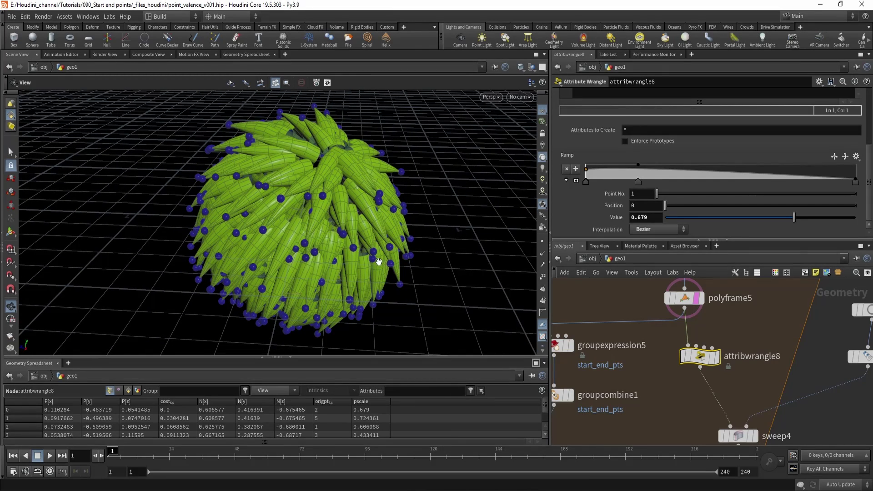
mouse_move(379, 261)
left_mouse_down()
mouse_move(395, 219)
mouse_move(389, 202)
mouse_move(351, 210)
mouse_move(378, 248)
left_mouse_up()
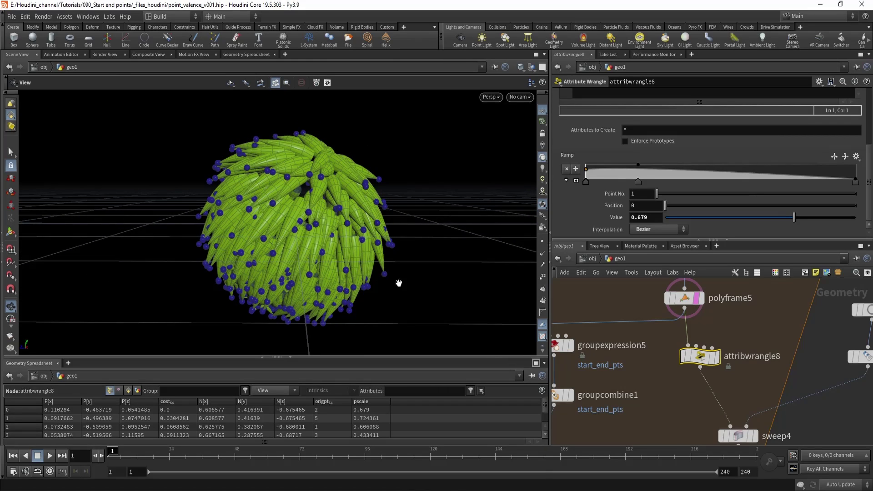